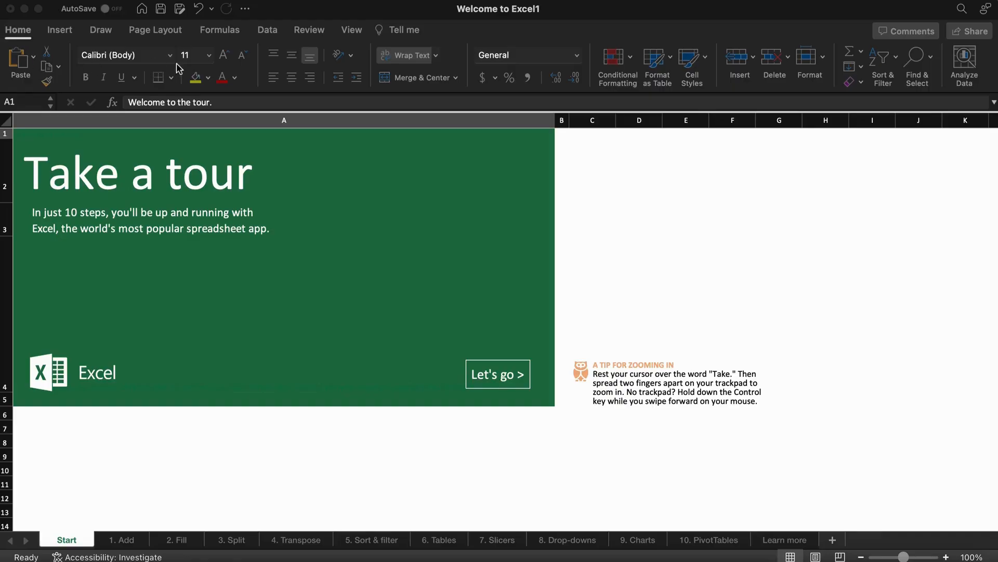
Preview the Home tab's conditional formatting and table style galleries.
{"action": "left_click", "coordinate": [246, 89]}
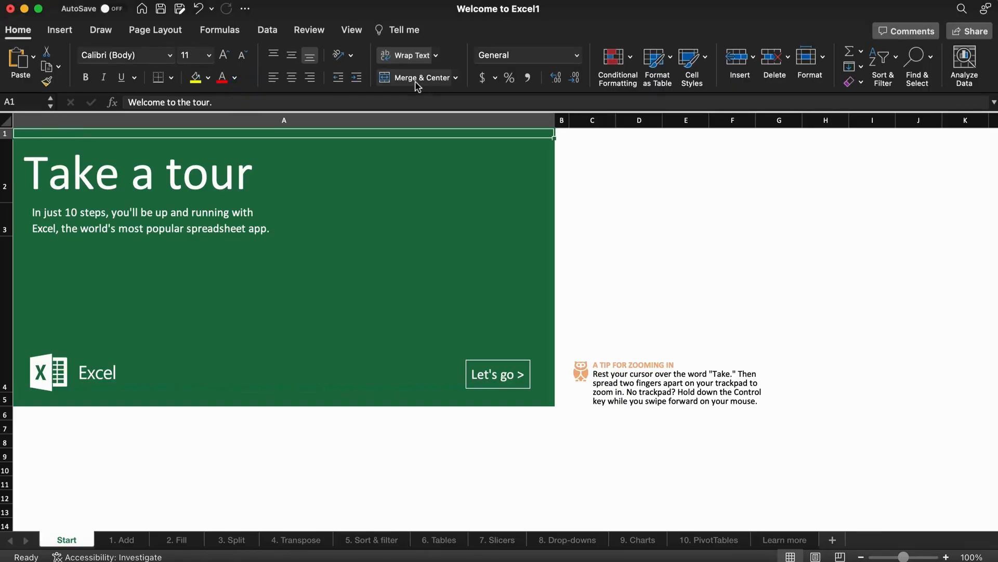
{"action": "left_click", "coordinate": [619, 60]}
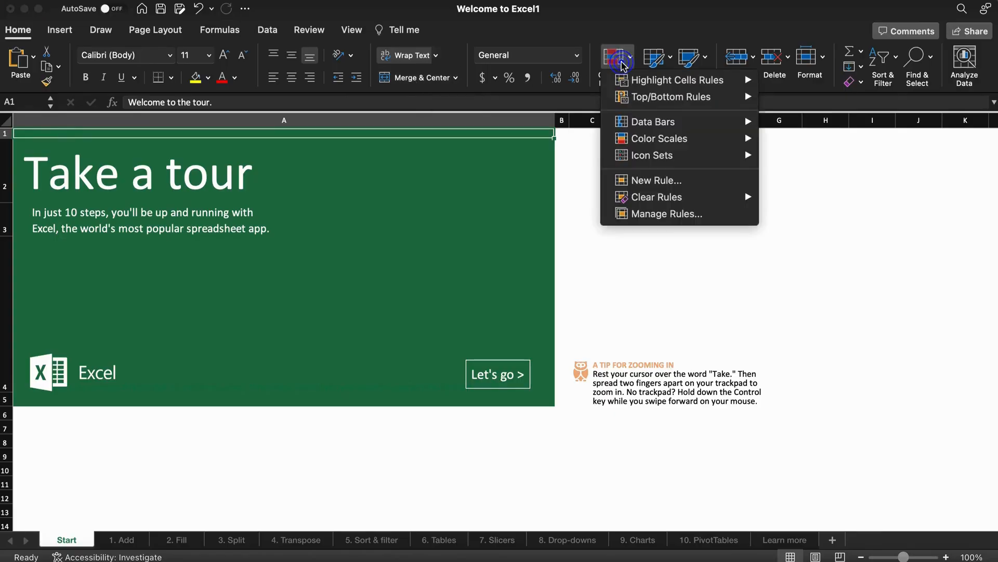
{"action": "mouse_move", "coordinate": [636, 104]}
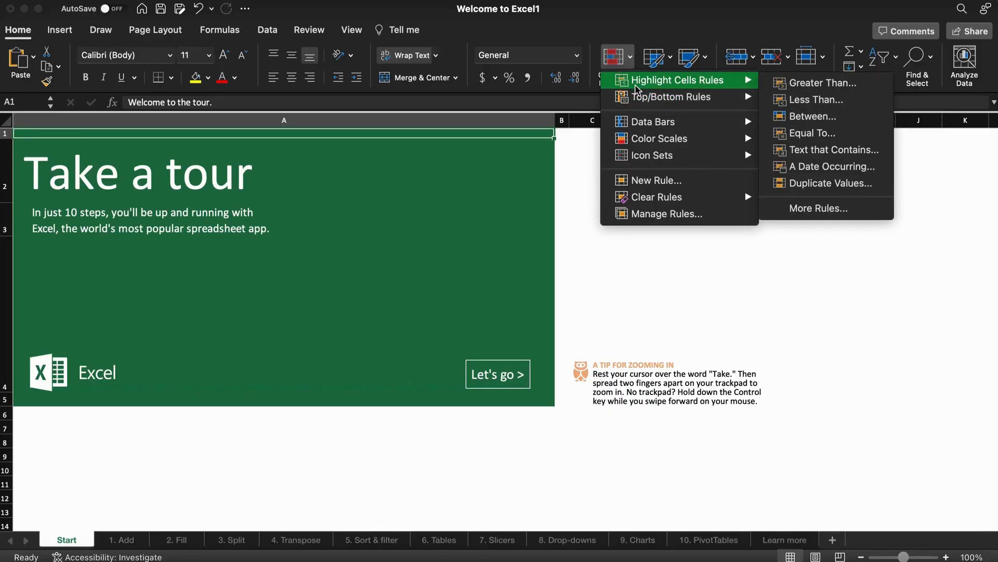
{"action": "mouse_move", "coordinate": [643, 127]}
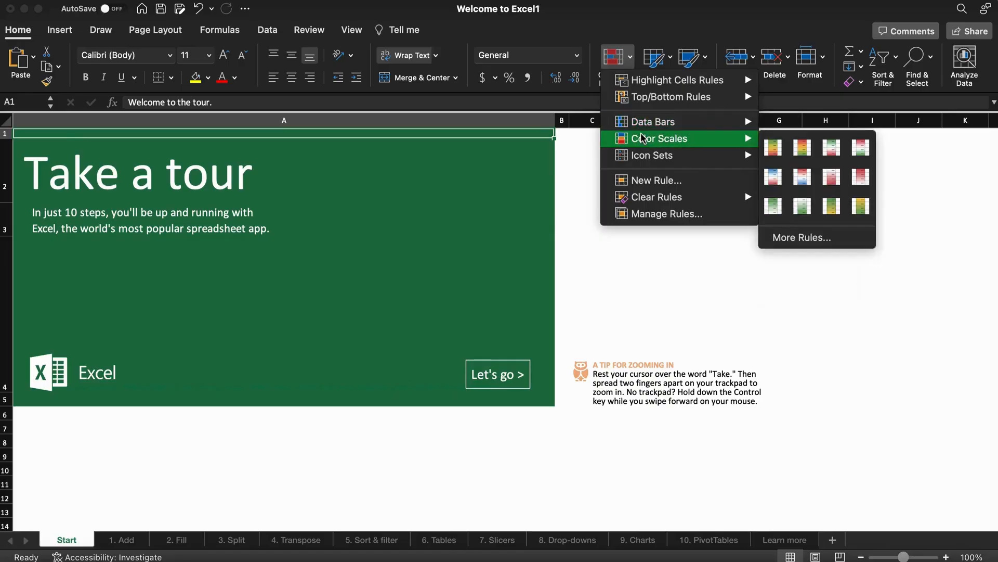
{"action": "left_click", "coordinate": [668, 58]}
{"action": "left_click", "coordinate": [669, 59]}
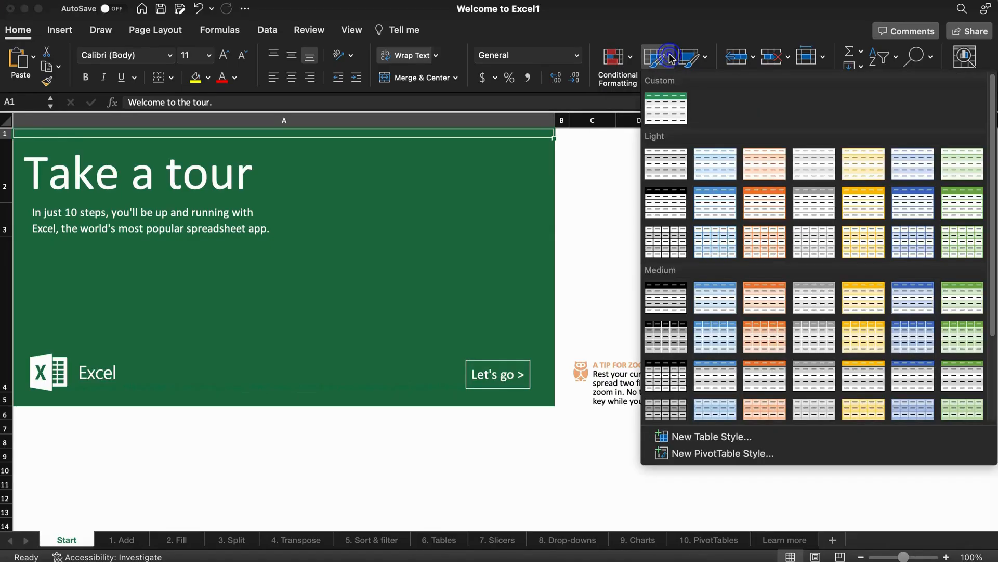
{"action": "left_click", "coordinate": [708, 61]}
Preview the cell styles, insert cells and sort & filter menus.
{"action": "left_click", "coordinate": [707, 61]}
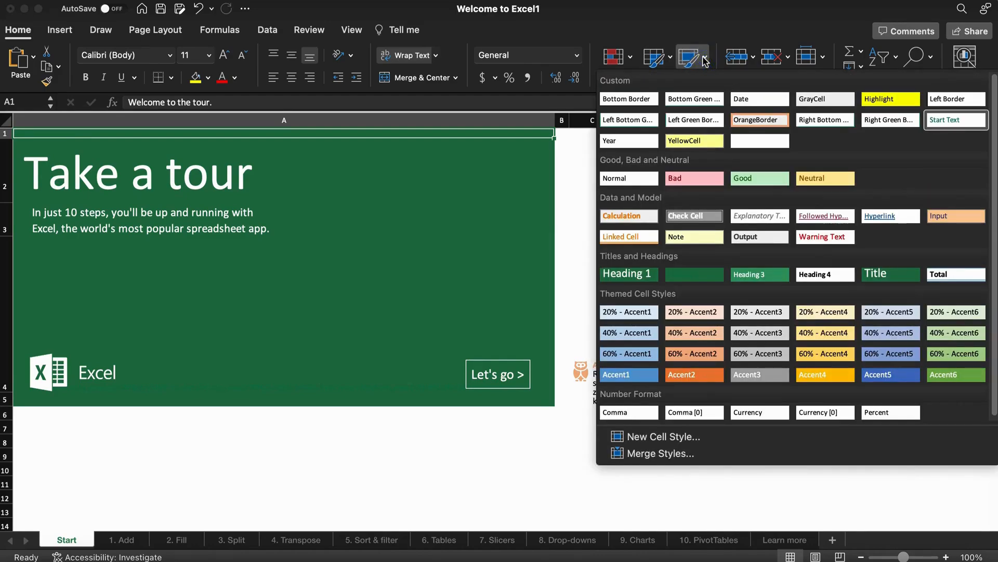
{"action": "left_click", "coordinate": [752, 61]}
{"action": "left_click", "coordinate": [753, 61]}
{"action": "left_click", "coordinate": [793, 37]}
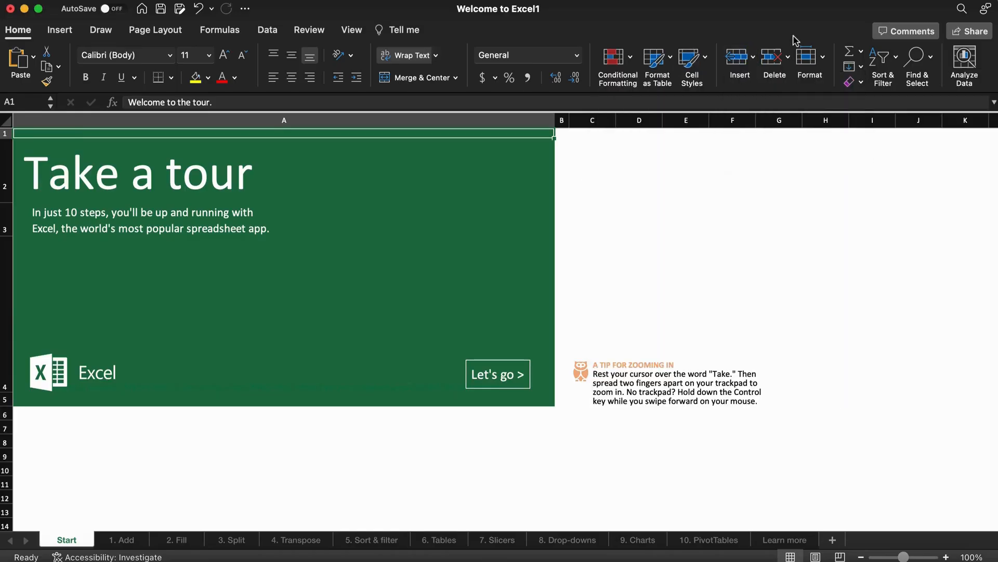
{"action": "left_click", "coordinate": [892, 63]}
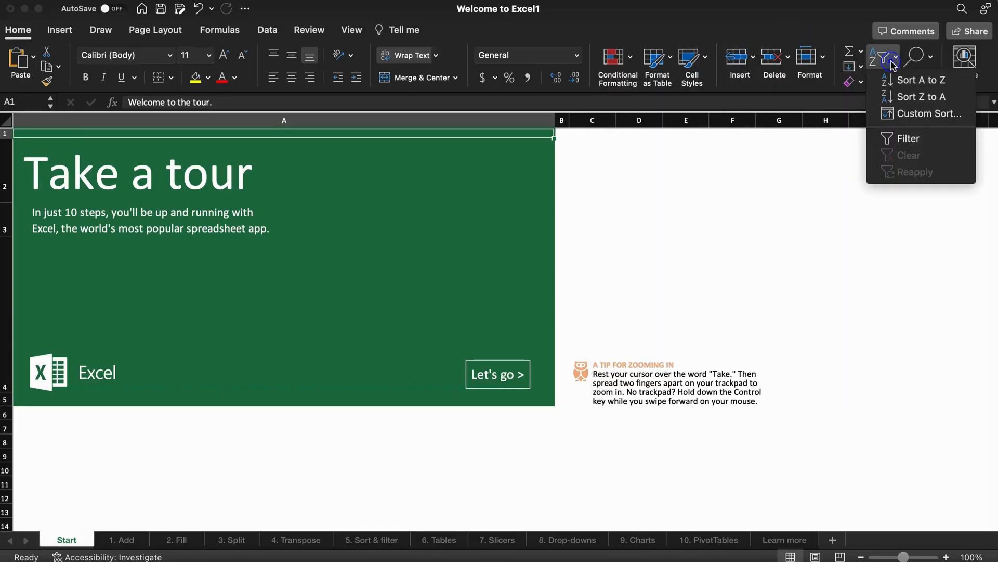
{"action": "left_click", "coordinate": [893, 63]}
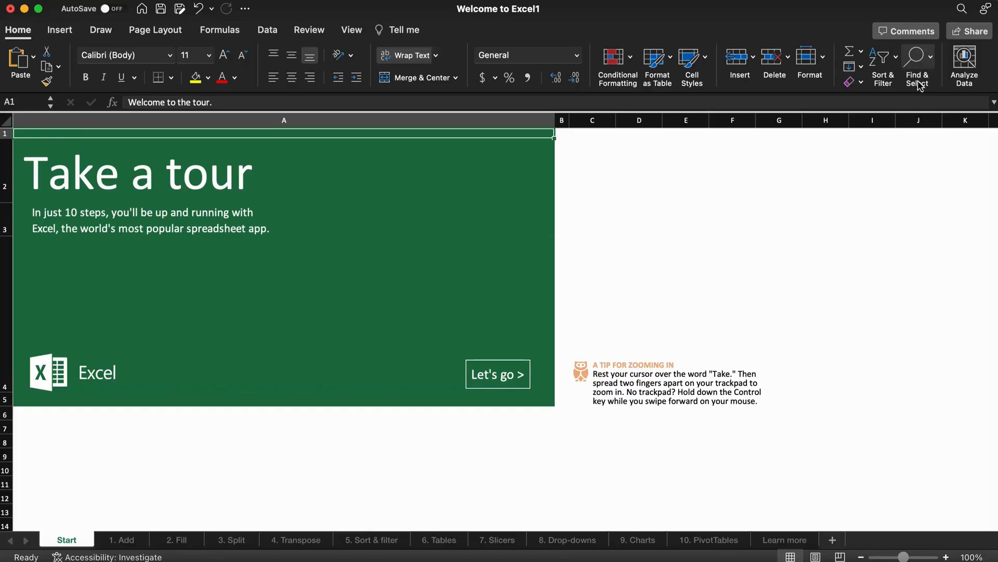
On the Insert tab, preview the Pictures and Shapes galleries.
{"action": "left_click", "coordinate": [58, 32]}
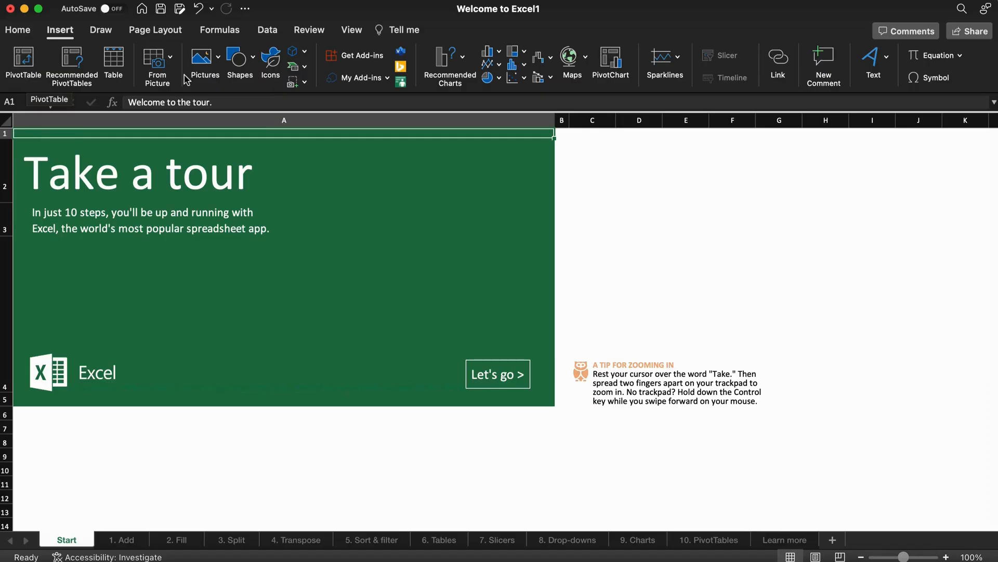
{"action": "left_click", "coordinate": [217, 70]}
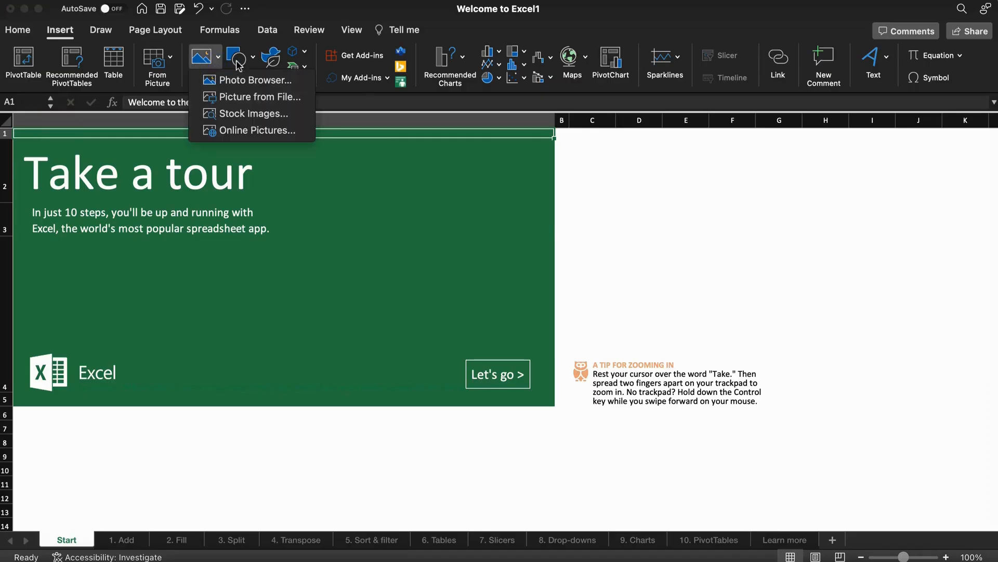
{"action": "left_click", "coordinate": [253, 55]}
{"action": "left_click", "coordinate": [254, 58]}
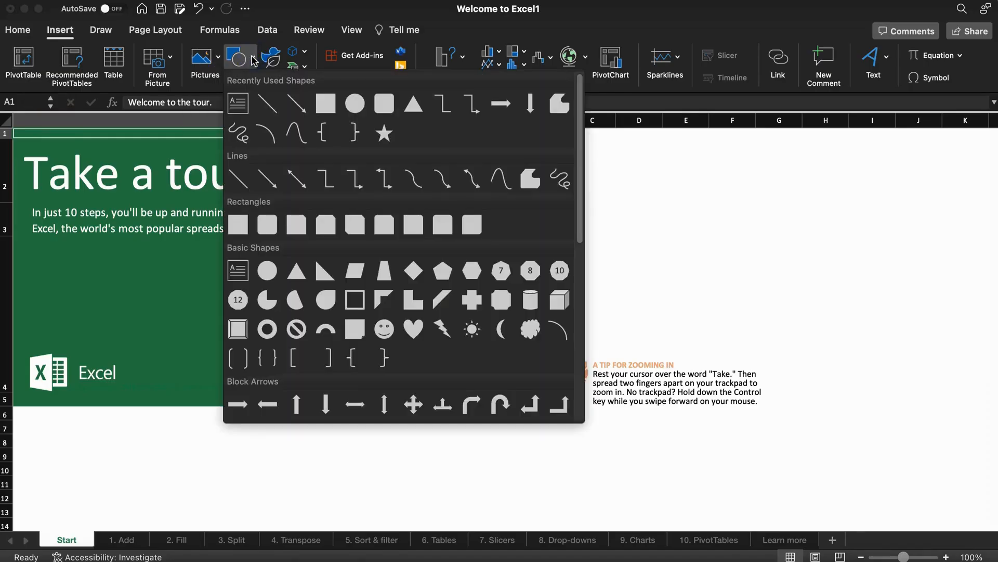
{"action": "left_click", "coordinate": [451, 37]}
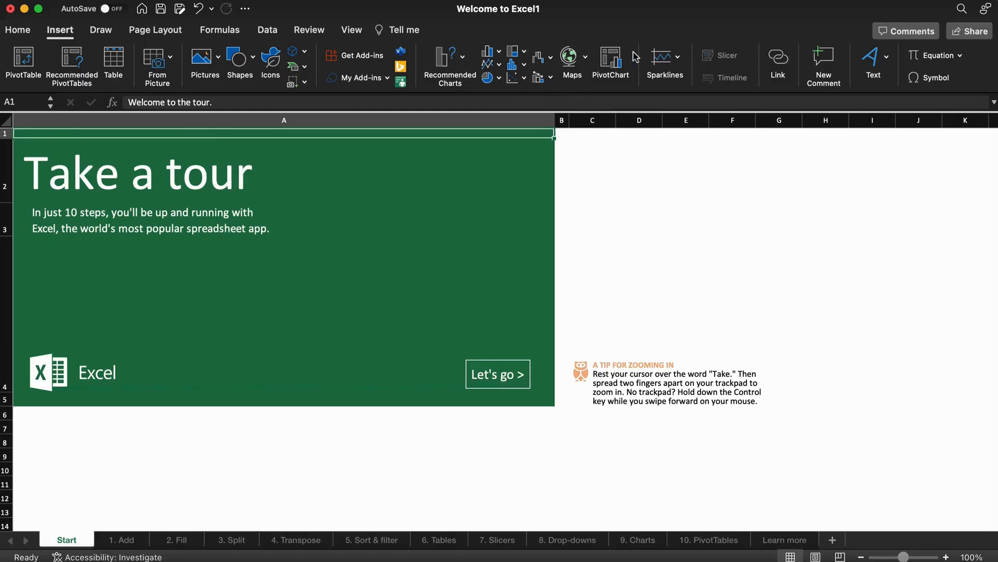
Preview the Waterfall, Hierarchy and Column chart galleries, closing each.
{"action": "left_click", "coordinate": [544, 57]}
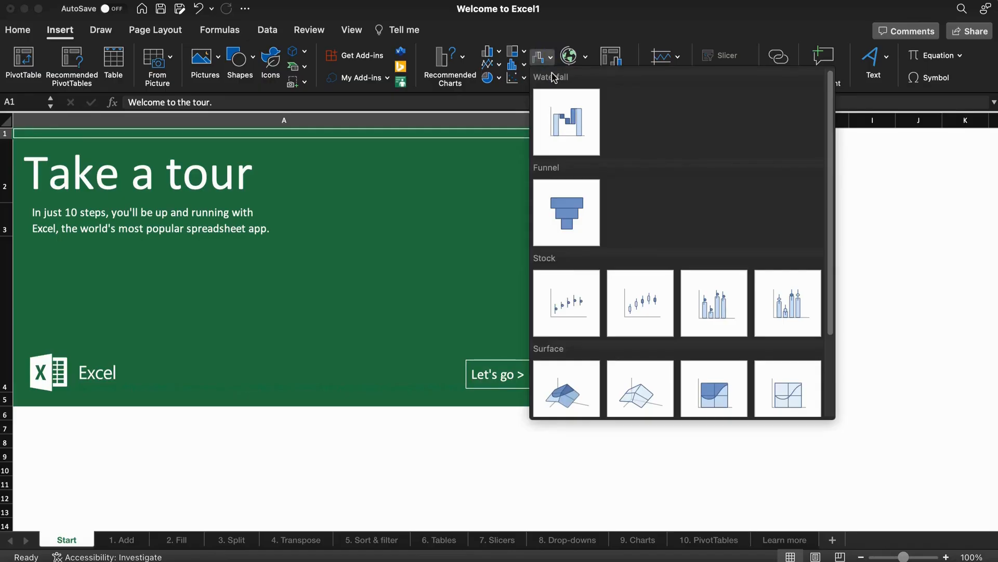
{"action": "left_click", "coordinate": [521, 54]}
{"action": "left_click", "coordinate": [521, 54]}
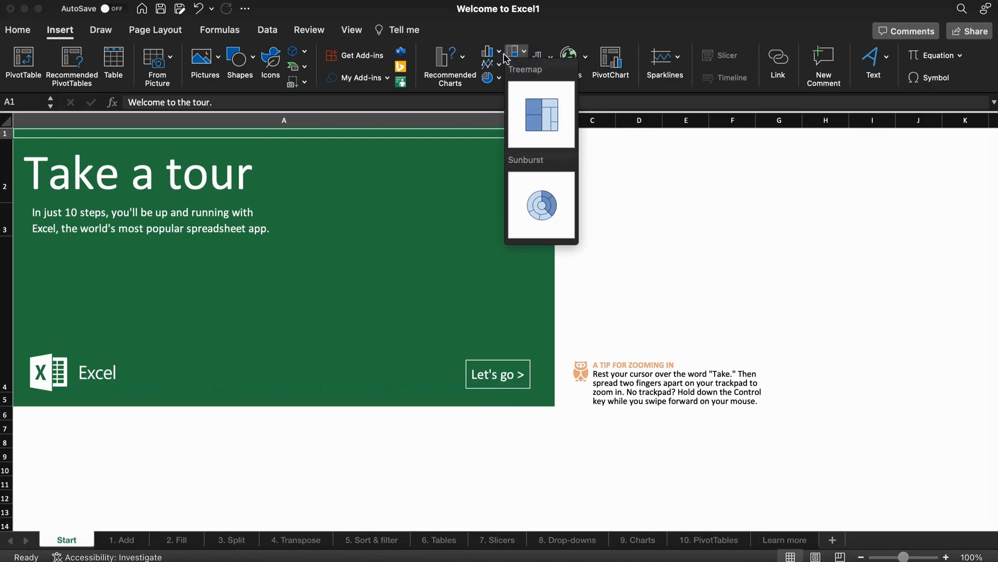
{"action": "left_click", "coordinate": [503, 56]}
{"action": "left_click", "coordinate": [501, 56]}
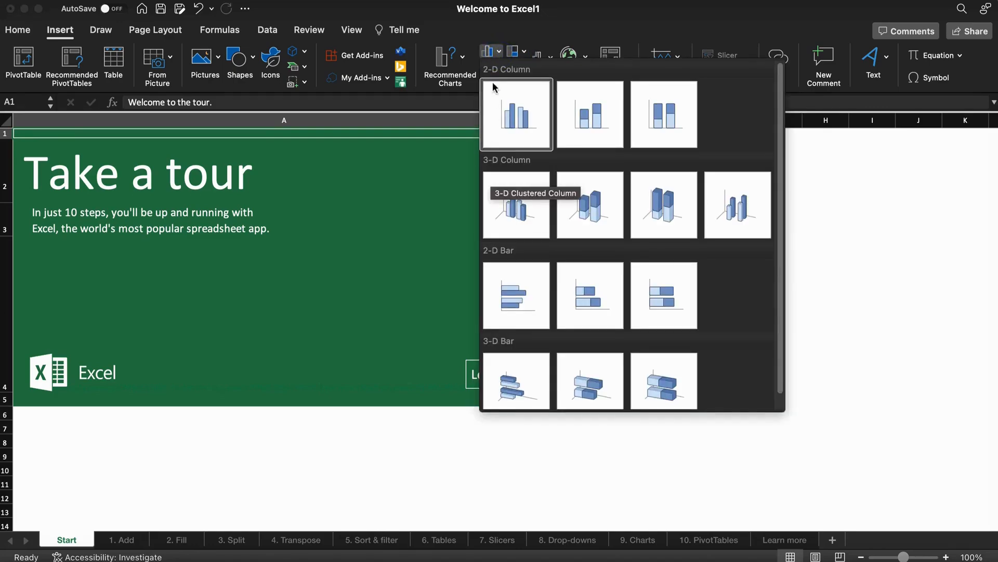
{"action": "left_click", "coordinate": [465, 35]}
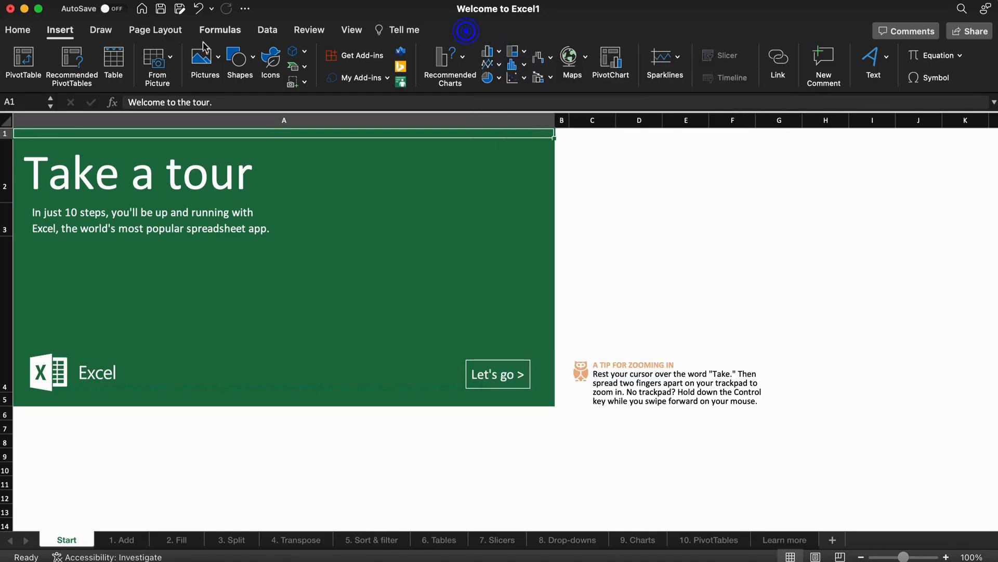
Look over the Draw tools, then the Page Layout margin presets.
{"action": "left_click", "coordinate": [101, 31]}
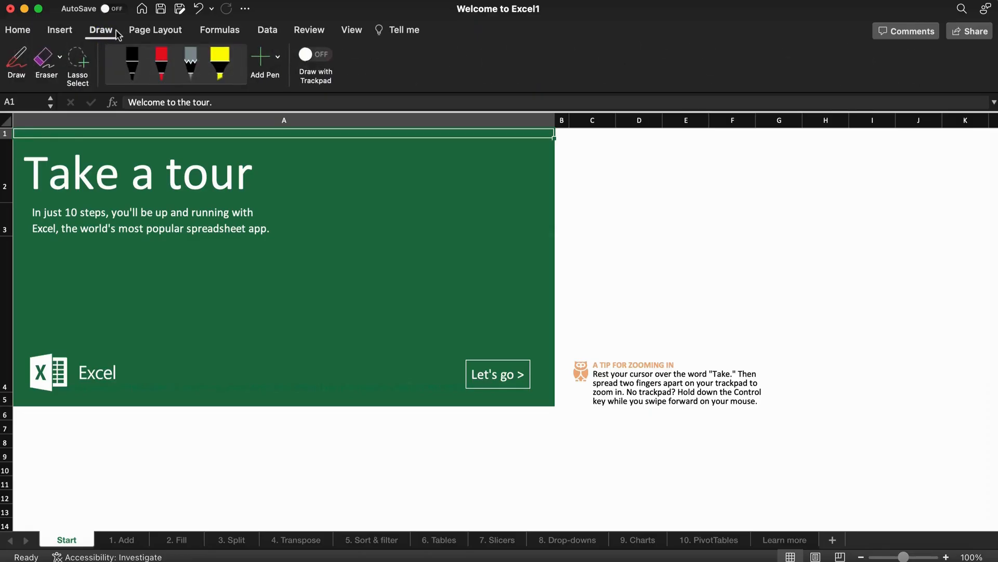
{"action": "left_click", "coordinate": [162, 32]}
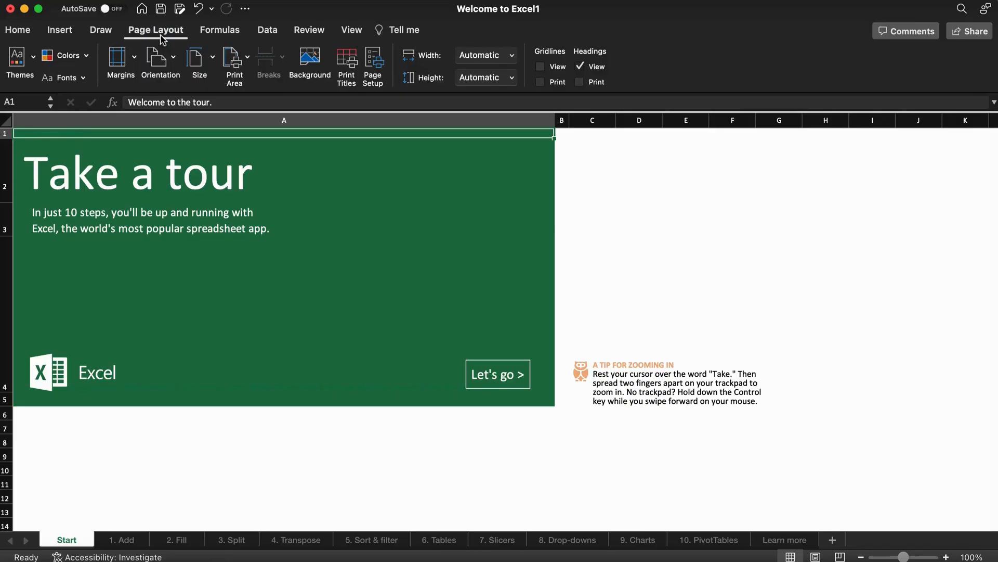
{"action": "left_click", "coordinate": [119, 59]}
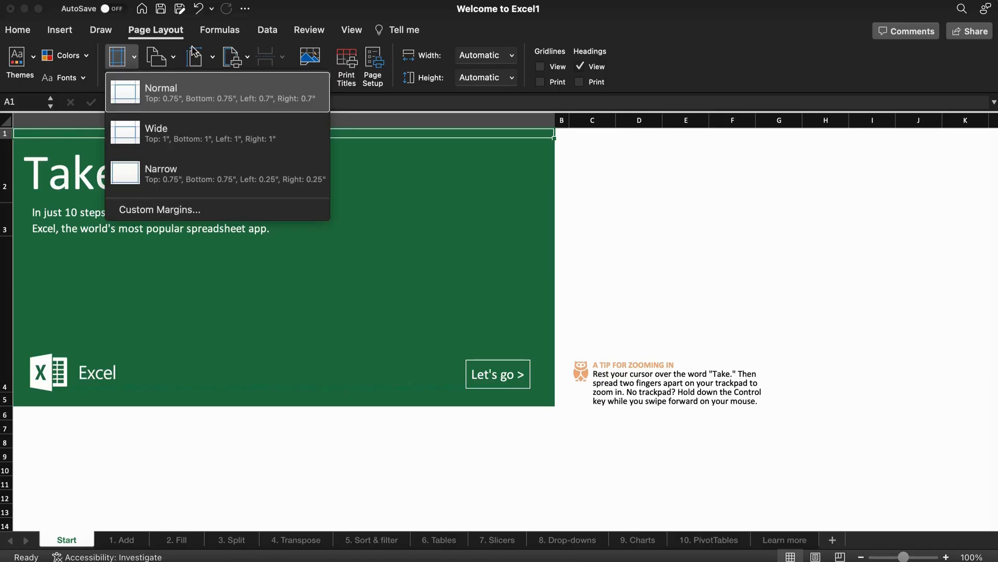
{"action": "left_click", "coordinate": [176, 54]}
Check the orientation and paper size choices, then show the Formulas function library.
{"action": "left_click", "coordinate": [175, 55]}
{"action": "left_click", "coordinate": [175, 55]}
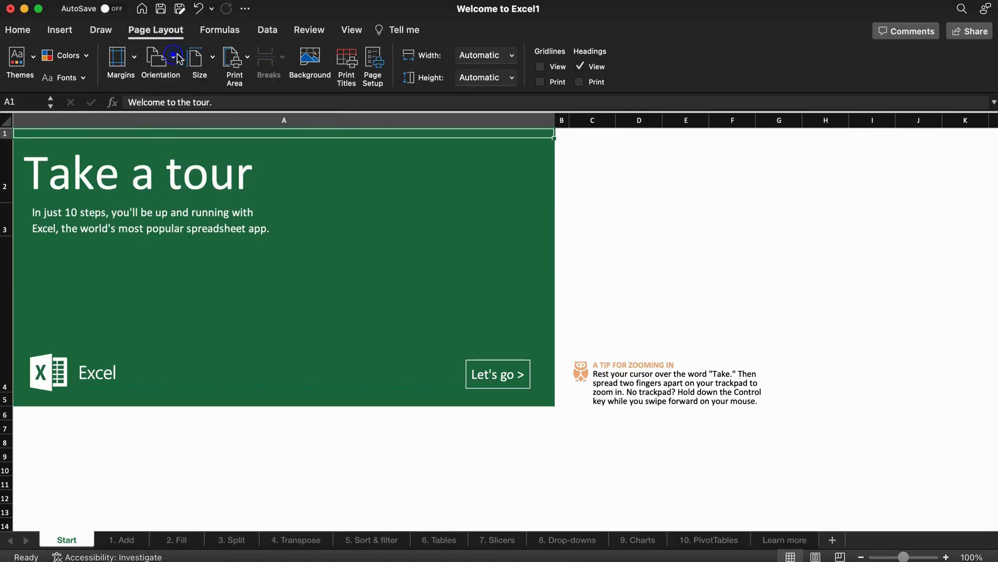
{"action": "left_click", "coordinate": [211, 58]}
{"action": "left_click", "coordinate": [212, 58]}
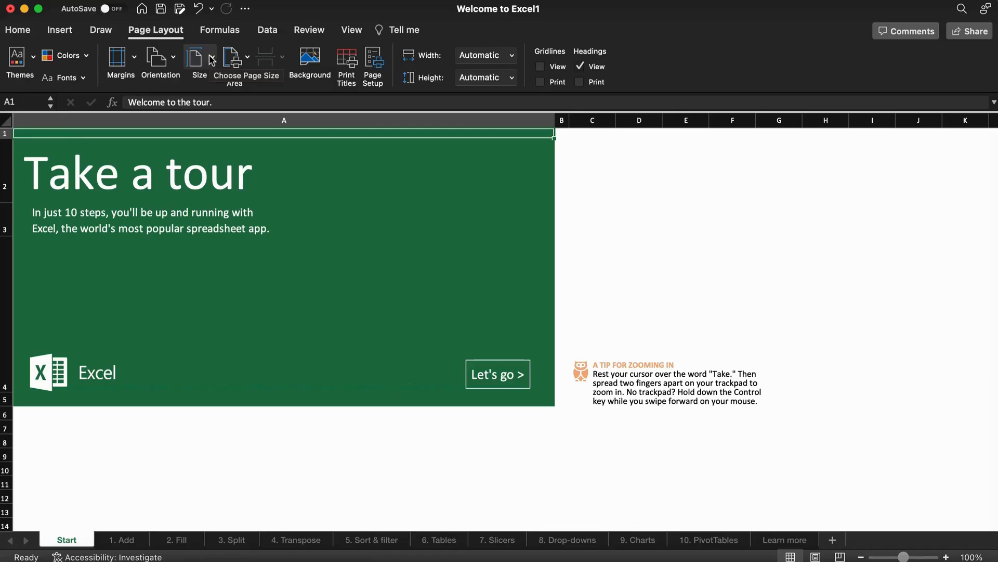
{"action": "left_click", "coordinate": [210, 34]}
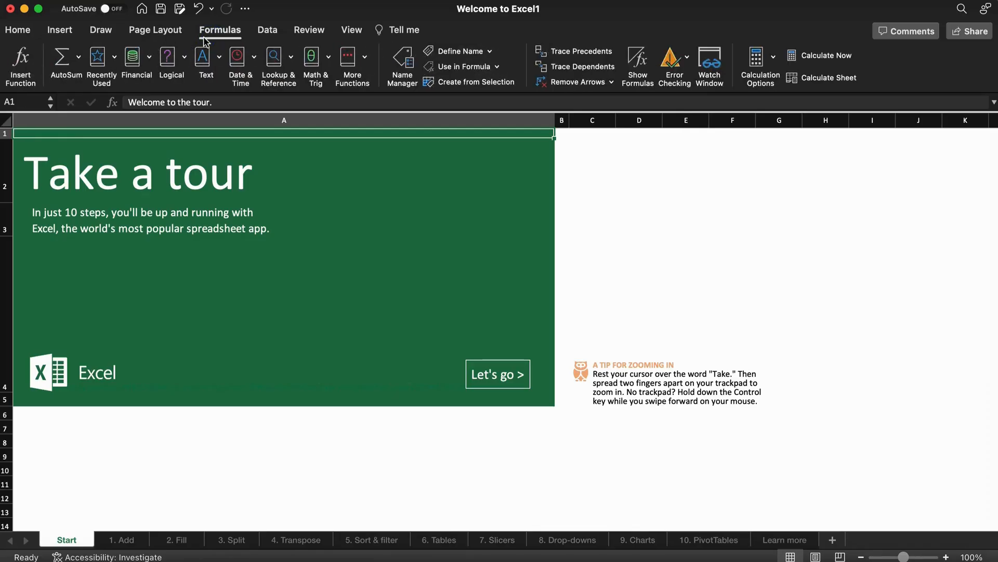
{"action": "left_click", "coordinate": [80, 57]}
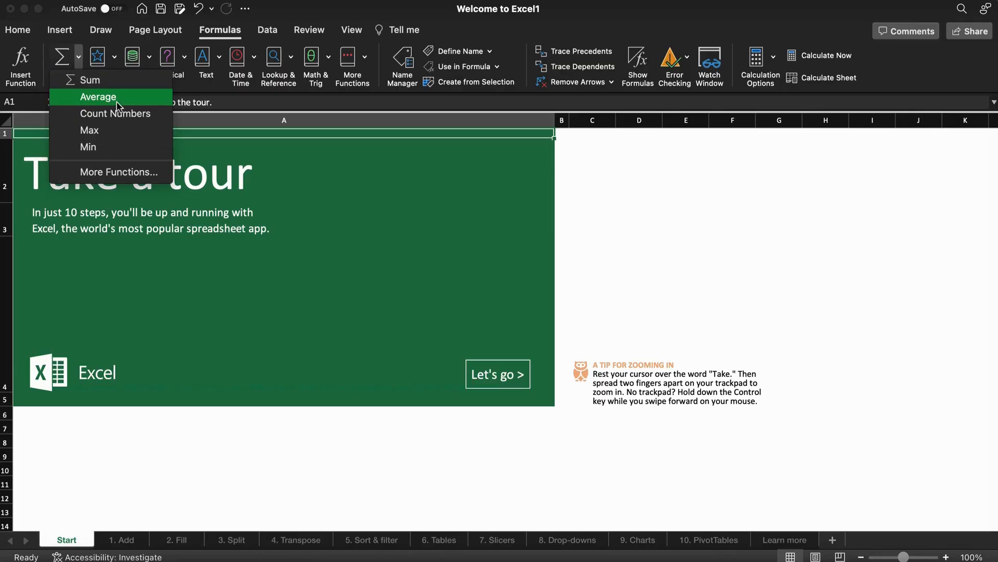
{"action": "left_click", "coordinate": [115, 58]}
{"action": "left_click", "coordinate": [115, 58]}
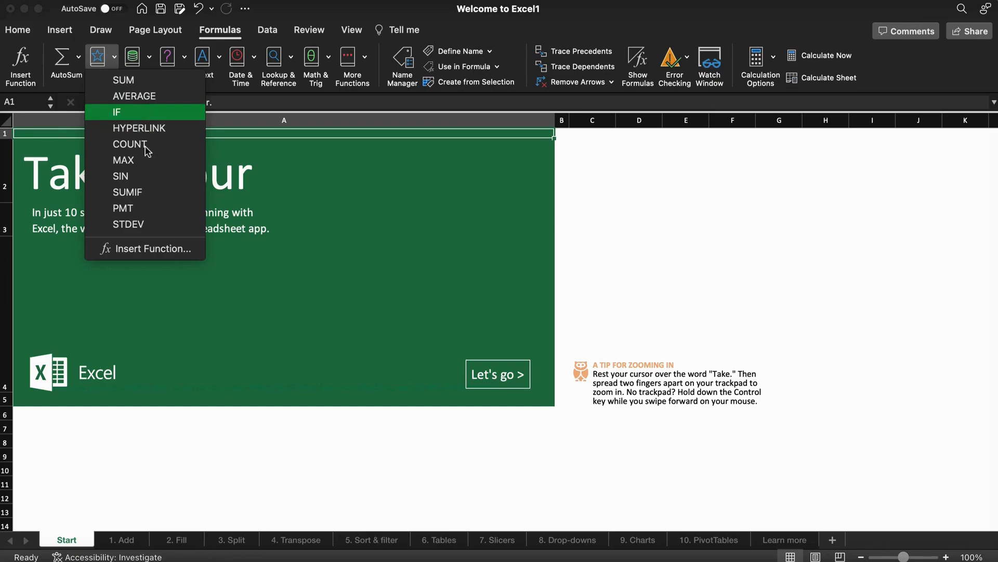
{"action": "left_click", "coordinate": [150, 57]}
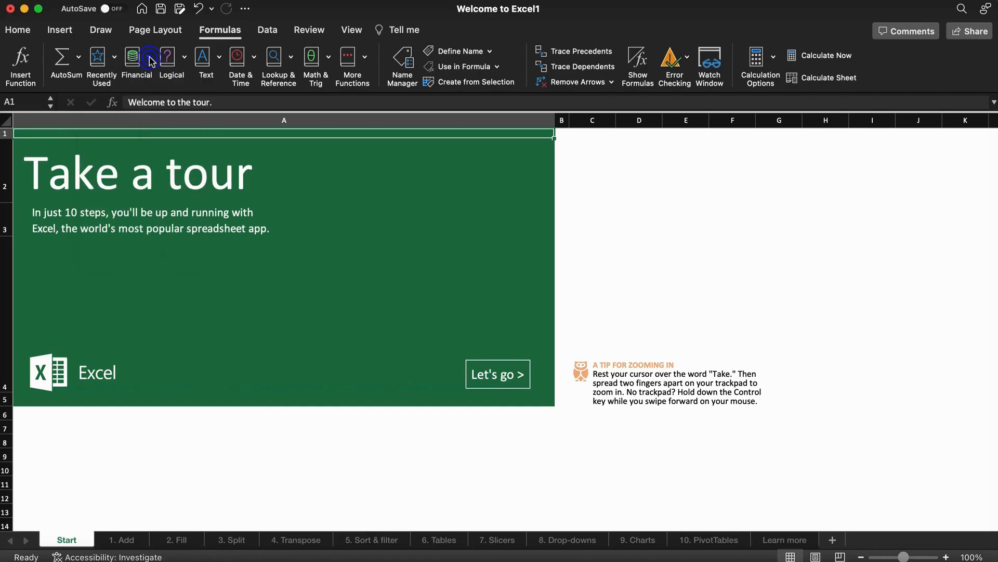
{"action": "left_click", "coordinate": [150, 60]}
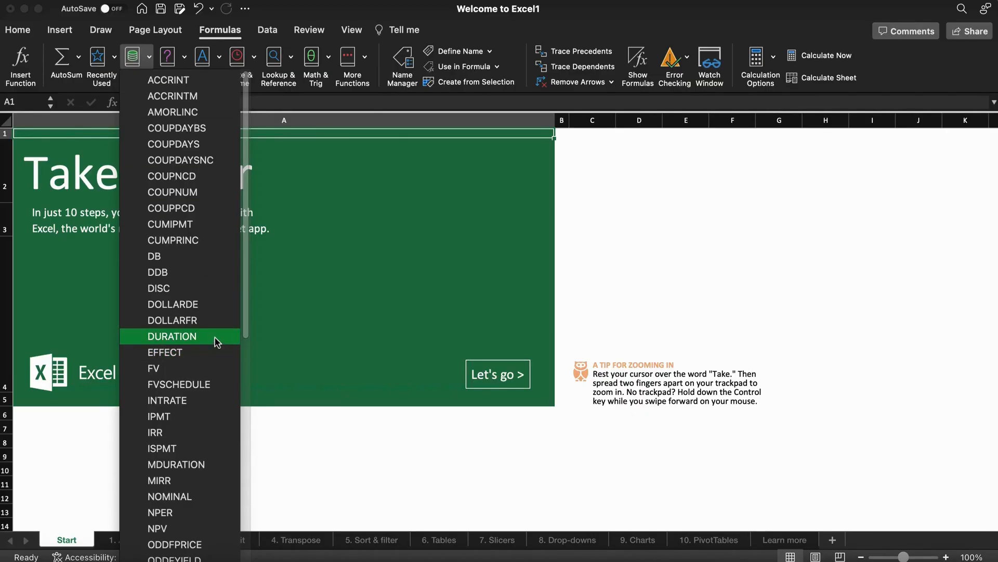
{"action": "left_click_drag", "start_coordinate": [242, 292], "coordinate": [238, 483]}
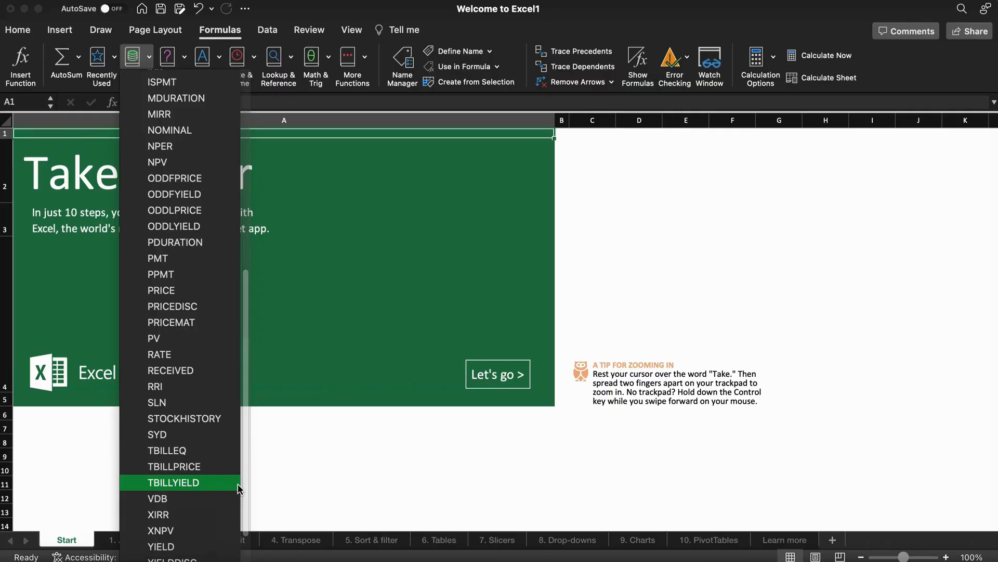
{"action": "left_click", "coordinate": [184, 58]}
{"action": "left_click", "coordinate": [184, 60]}
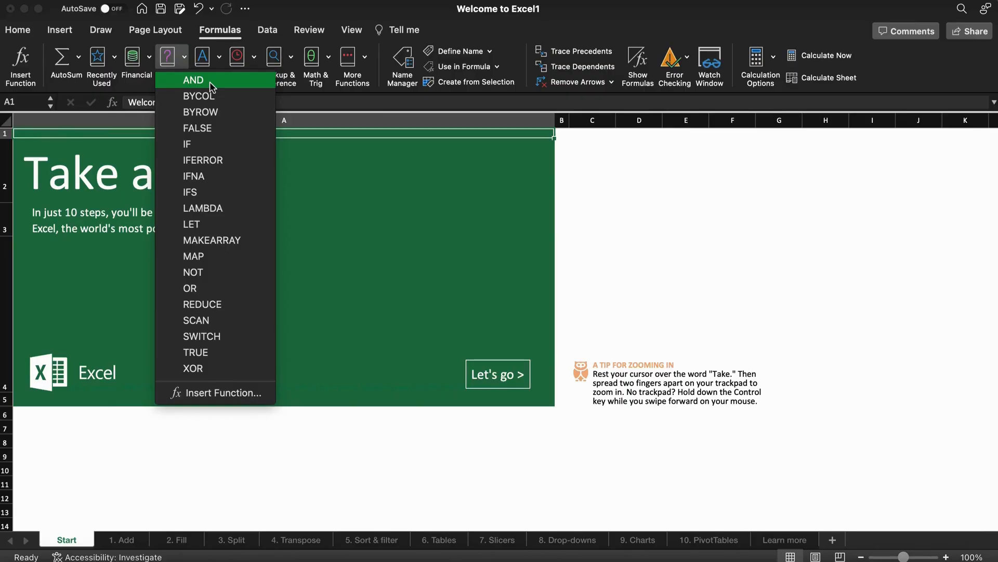
{"action": "left_click", "coordinate": [217, 60]}
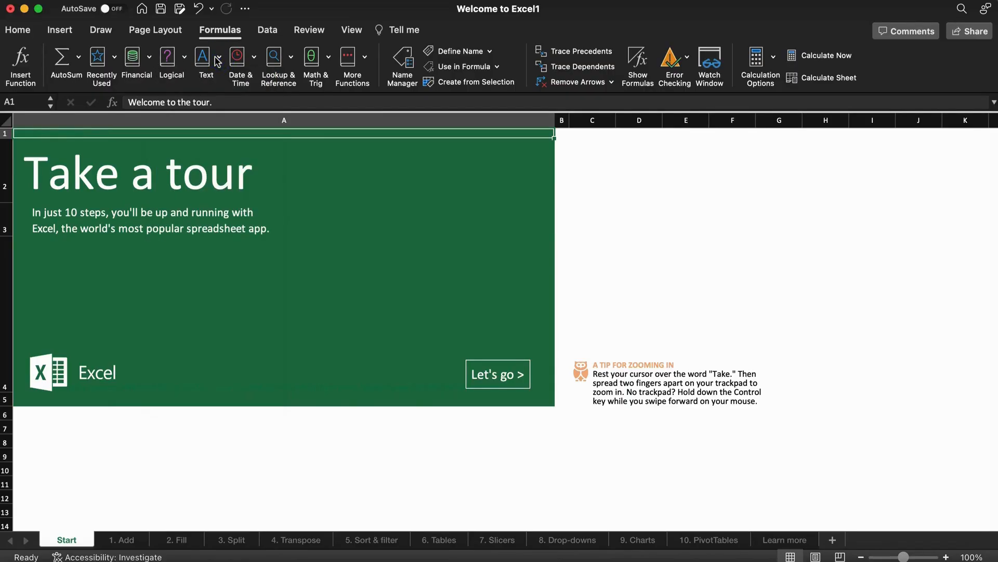
{"action": "left_click", "coordinate": [218, 60]}
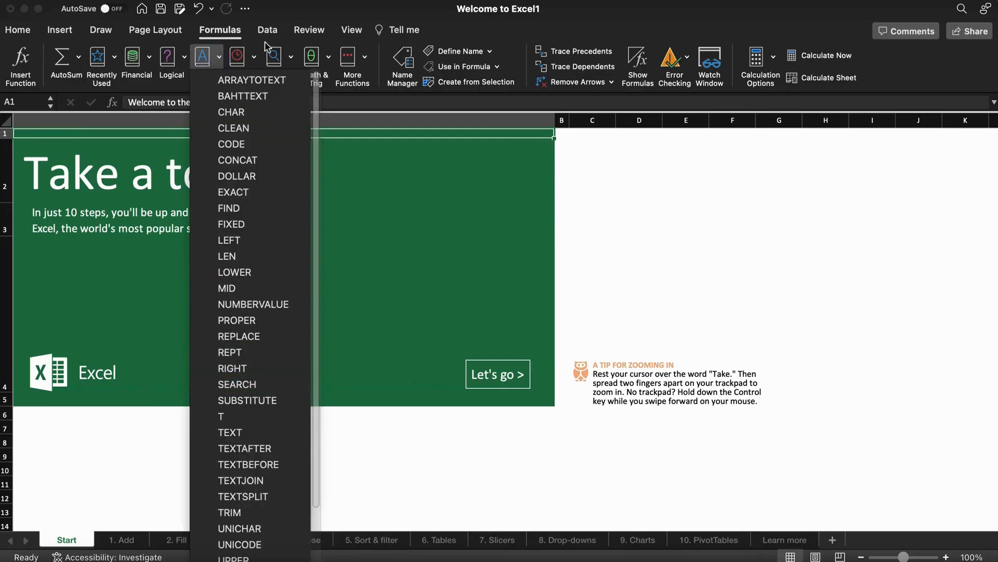
{"action": "left_click", "coordinate": [254, 57]}
{"action": "left_click", "coordinate": [254, 56]}
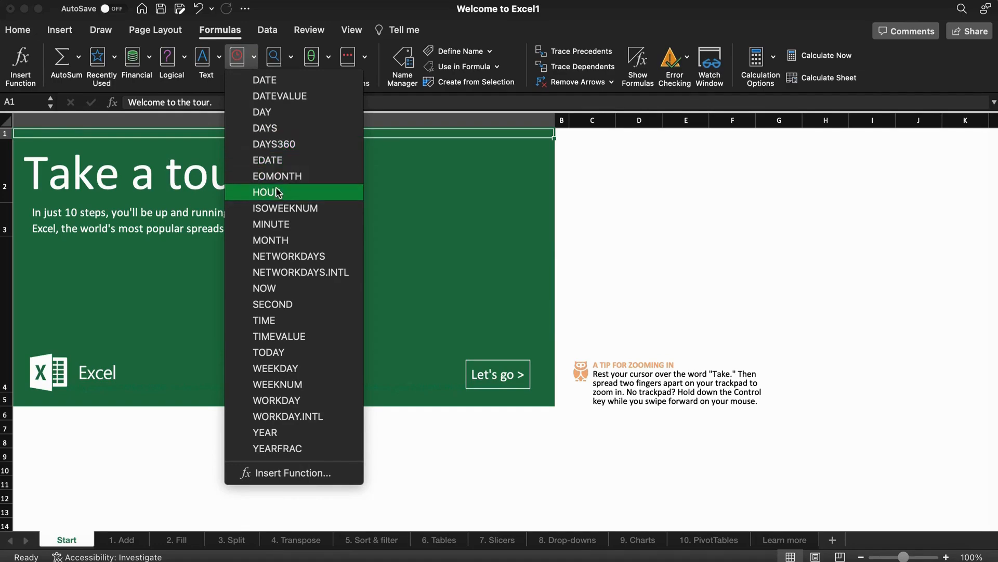
{"action": "left_click", "coordinate": [292, 60]}
{"action": "left_click", "coordinate": [291, 61]}
{"action": "left_click", "coordinate": [291, 62]}
{"action": "left_click", "coordinate": [291, 61]}
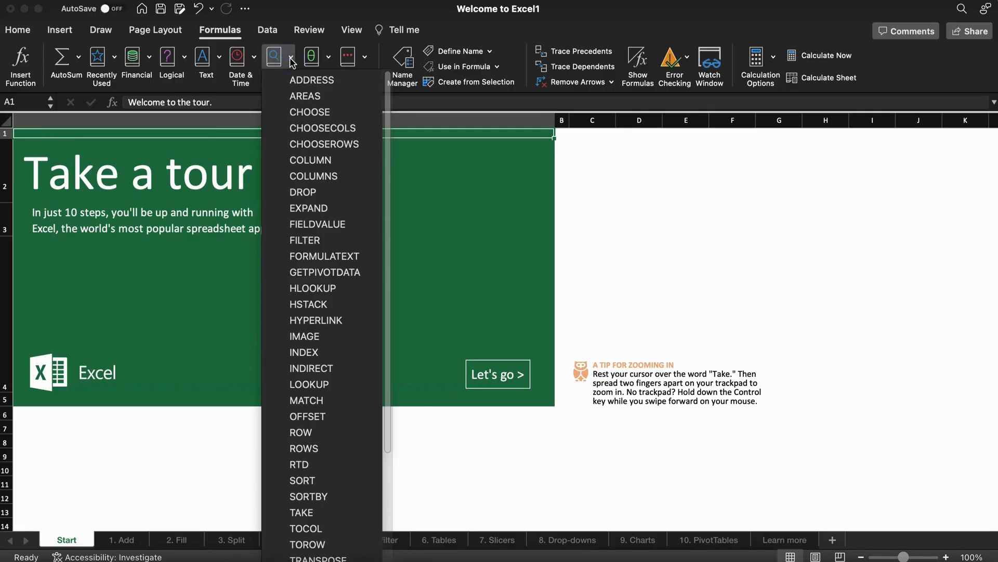
{"action": "left_click", "coordinate": [330, 59]}
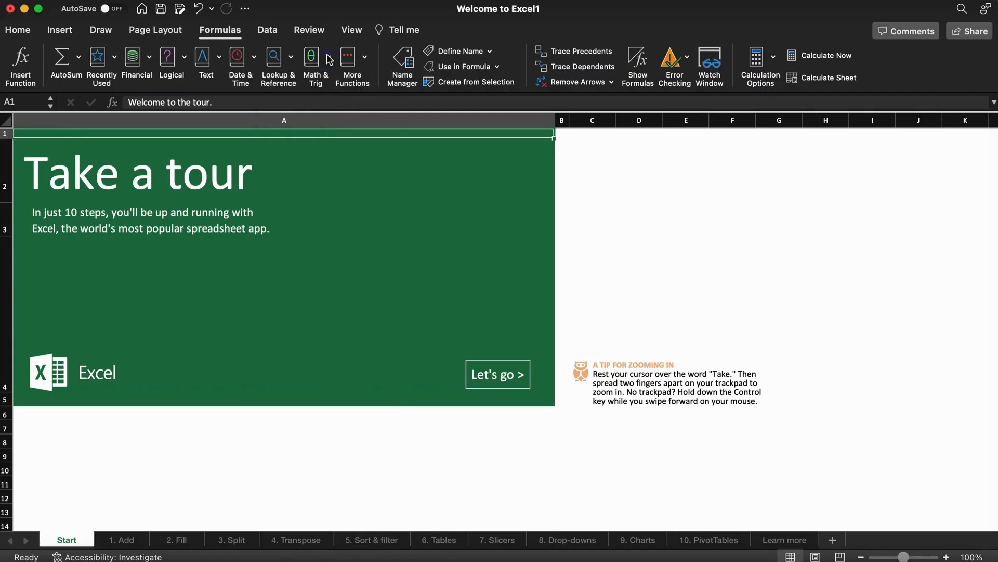
{"action": "left_click", "coordinate": [329, 59]}
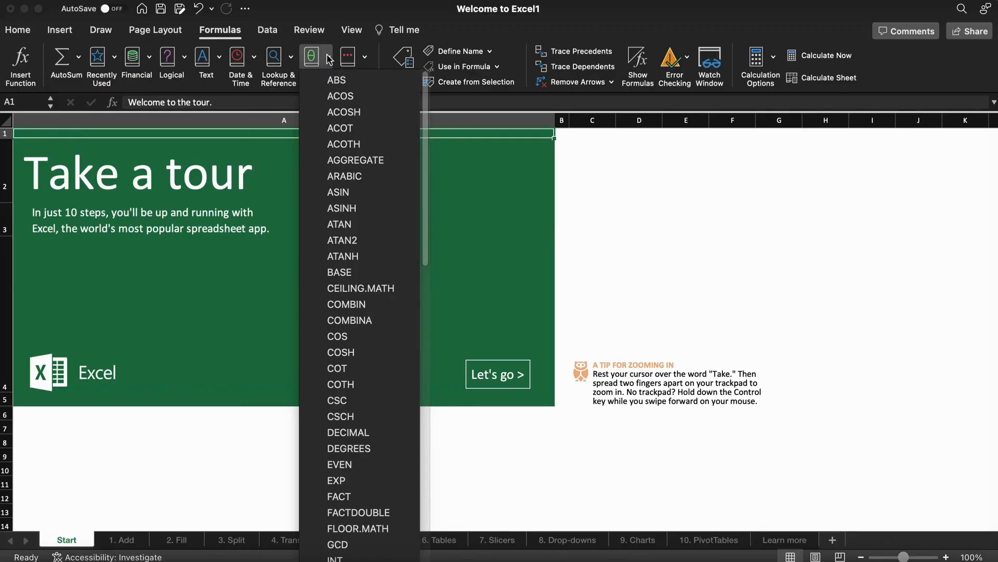
{"action": "left_click", "coordinate": [368, 58]}
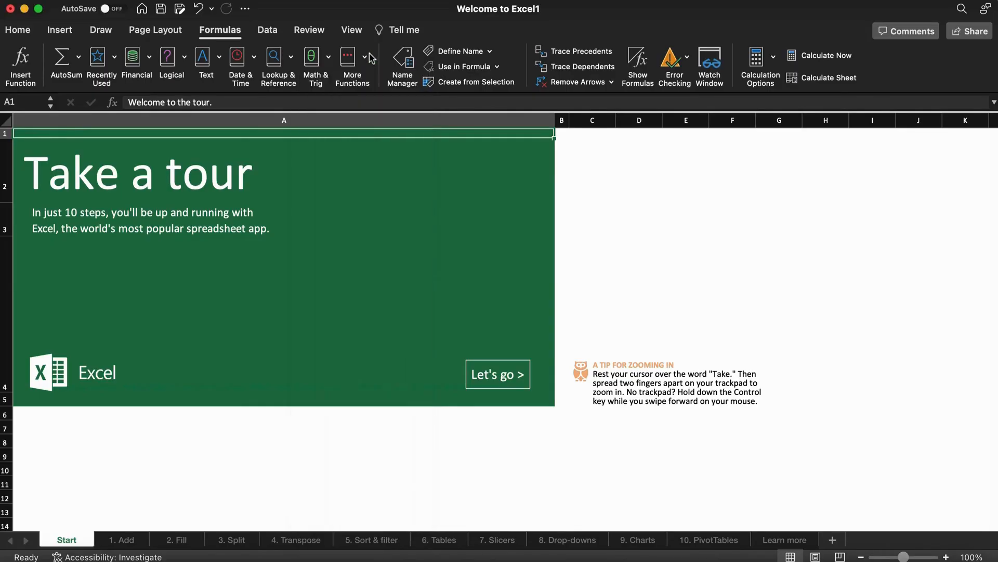
{"action": "left_click", "coordinate": [367, 58]}
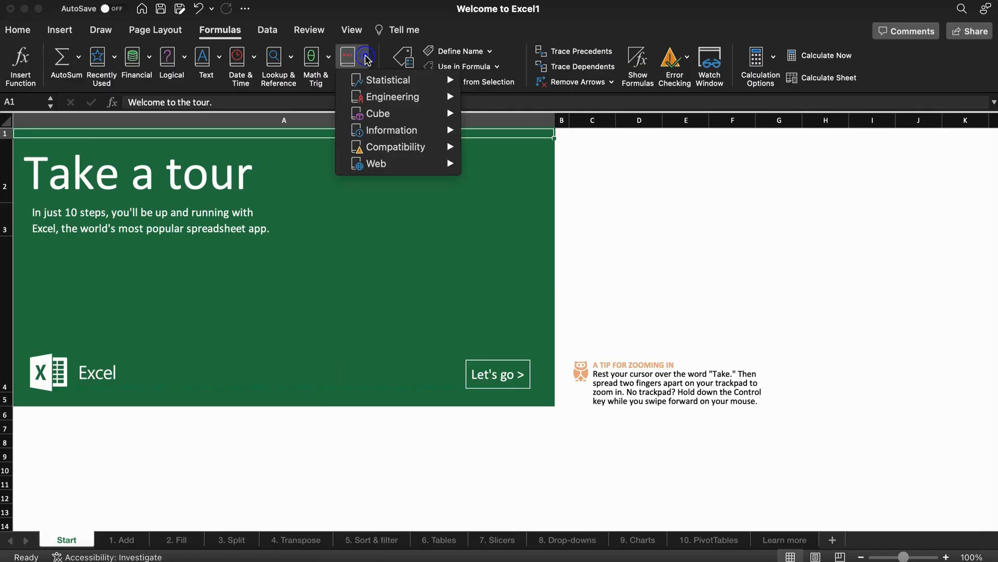
{"action": "left_click", "coordinate": [375, 82]}
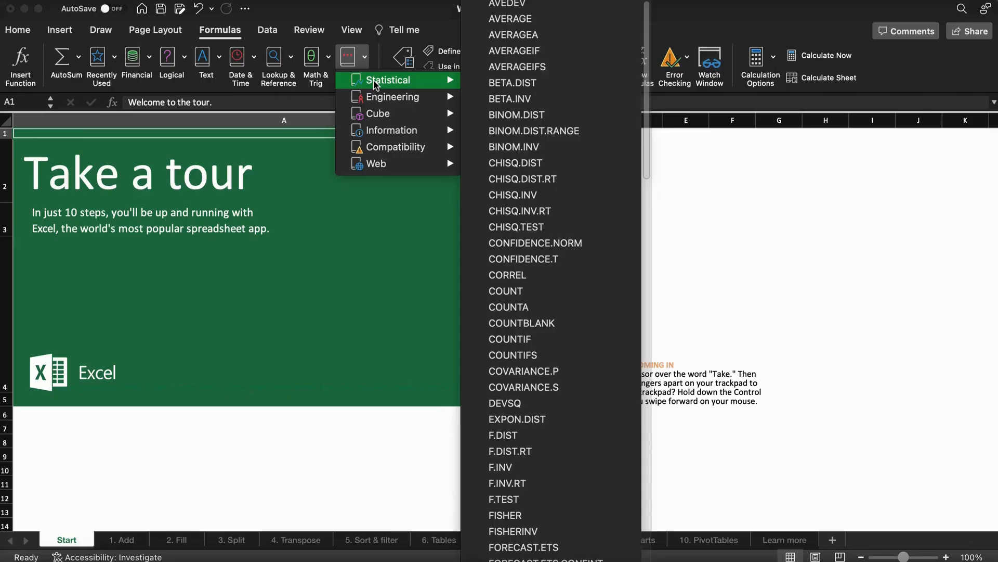
{"action": "left_click", "coordinate": [378, 115]}
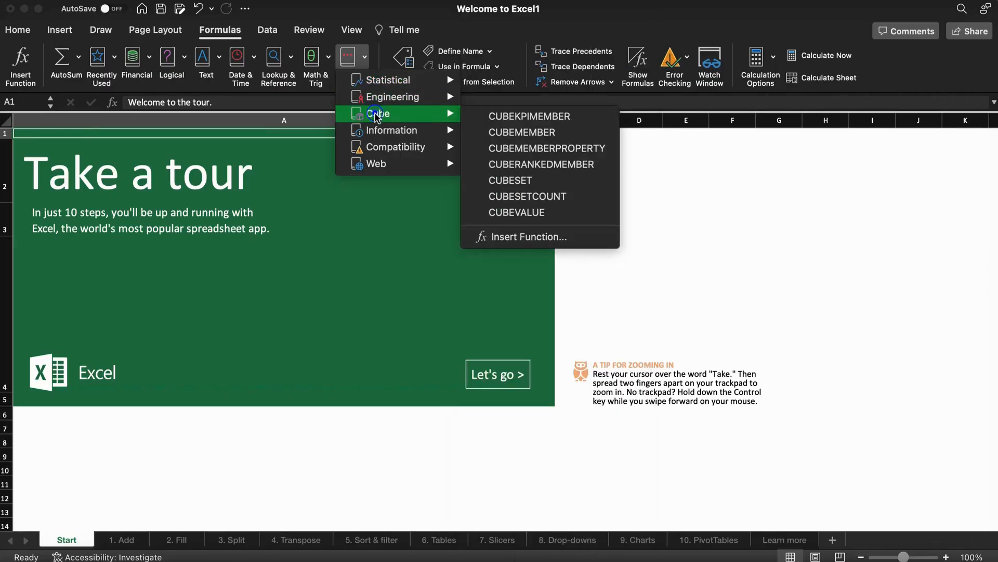
{"action": "left_click", "coordinate": [377, 131]}
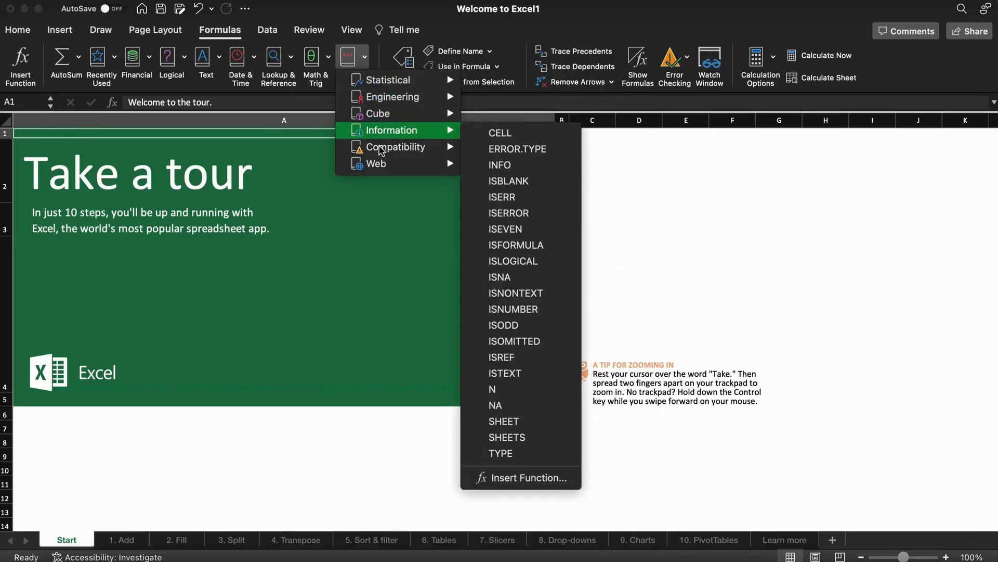
{"action": "left_click", "coordinate": [383, 49]}
{"action": "left_click", "coordinate": [484, 68]}
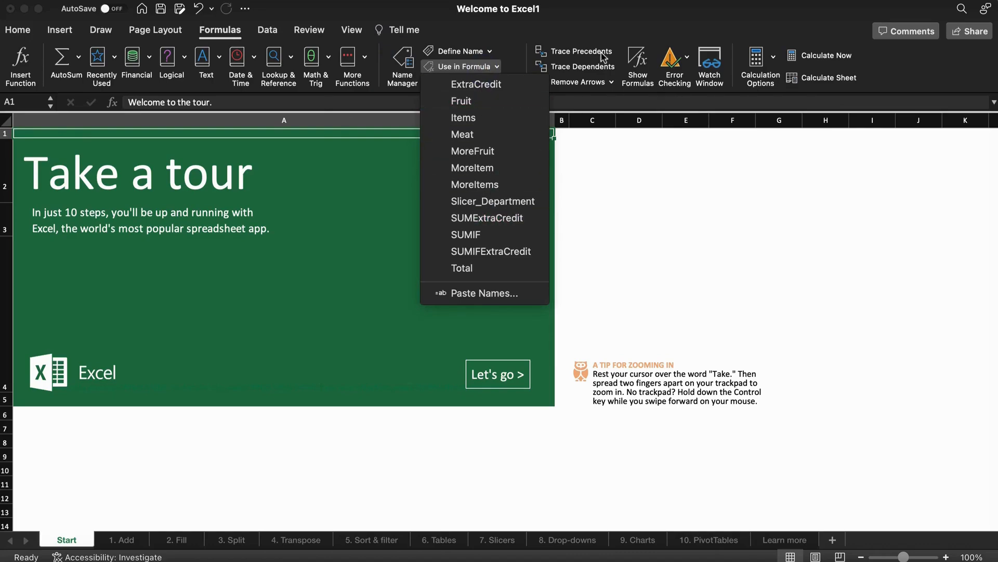
{"action": "left_click", "coordinate": [681, 28]}
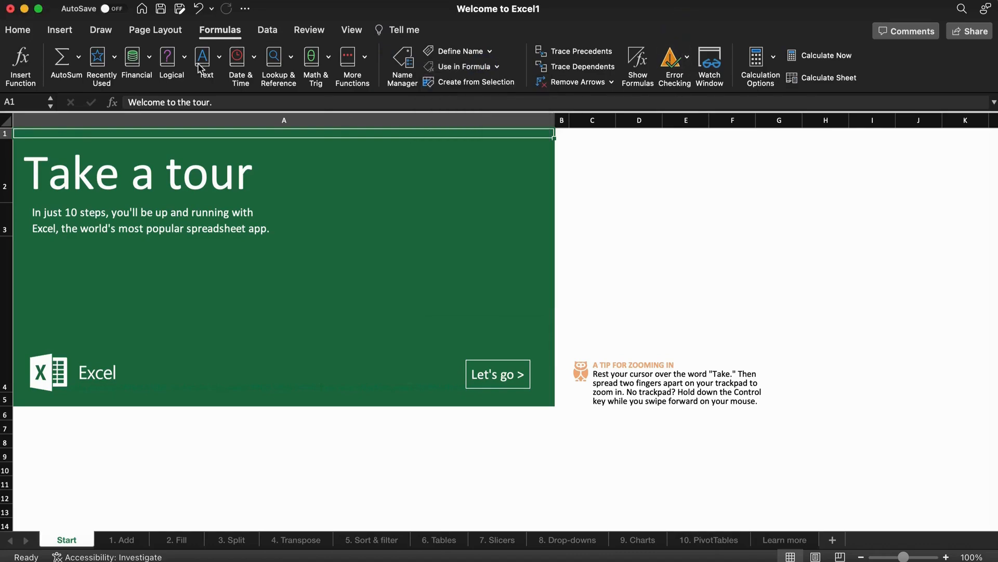
{"action": "left_click", "coordinate": [266, 34]}
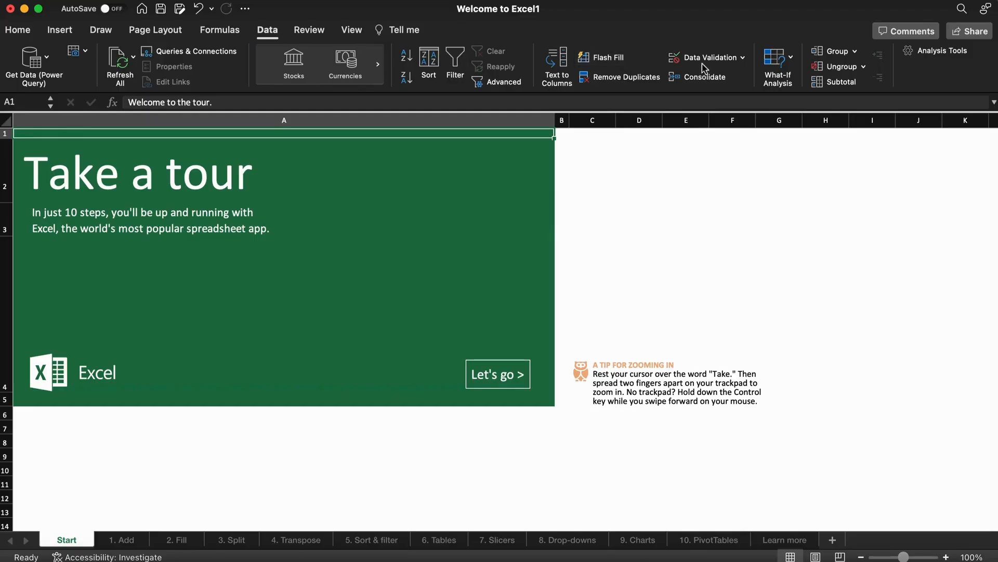
Glance at the Review and View tools, then go to the 1. Add sheet.
{"action": "left_click", "coordinate": [304, 31]}
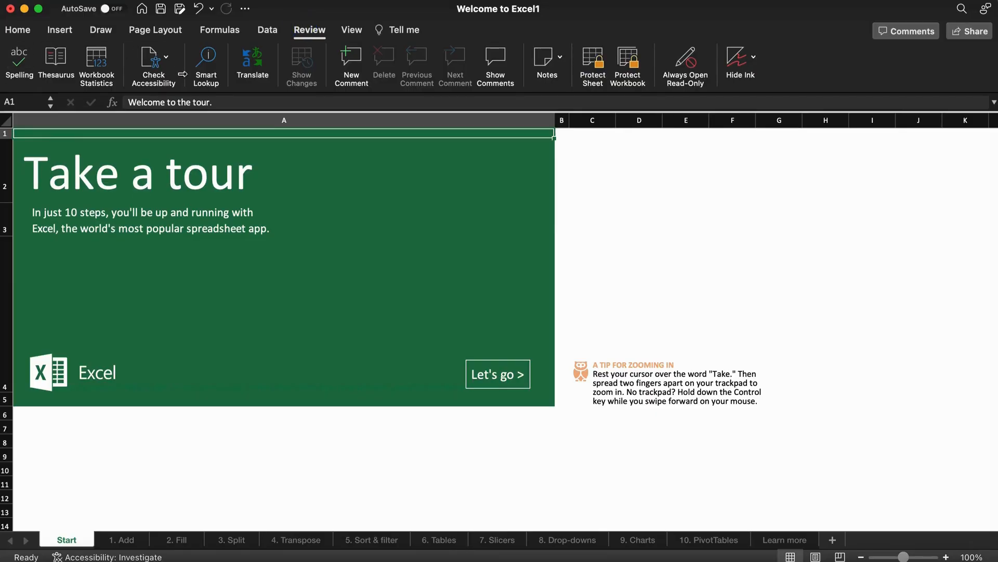
{"action": "left_click", "coordinate": [352, 31]}
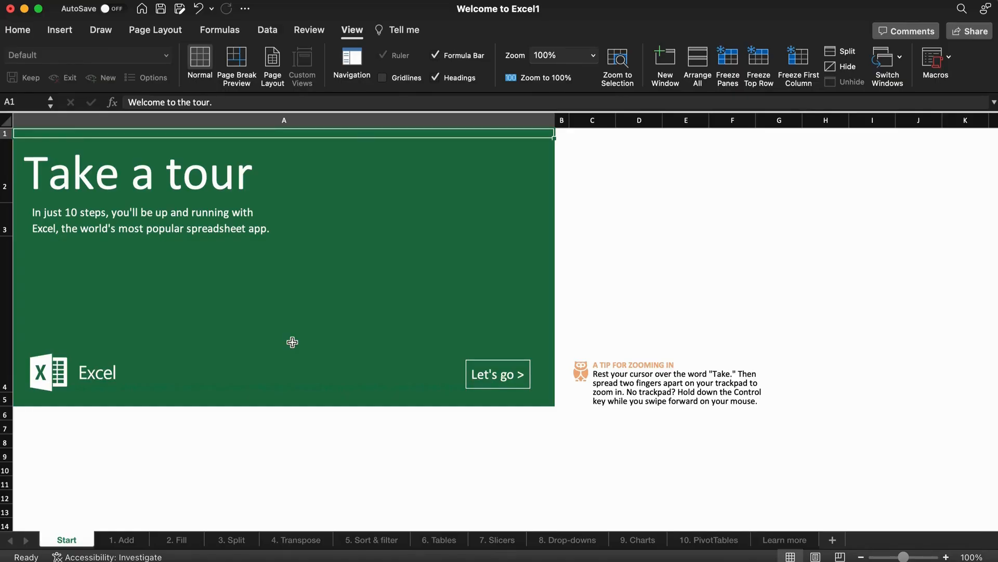
{"action": "left_click", "coordinate": [125, 541]}
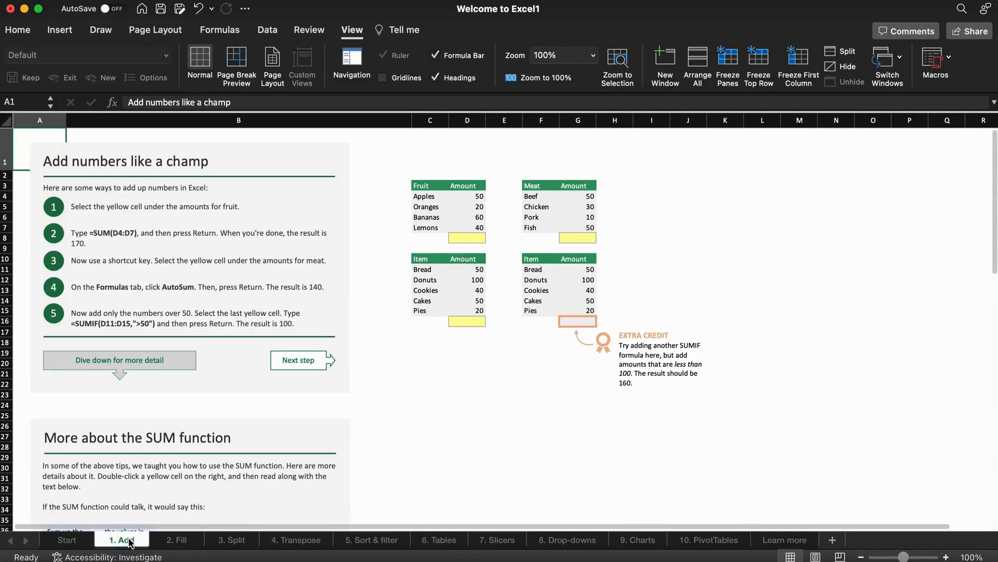
Total the fruit amounts in D8 with a SUM formula, giving 170.
{"action": "left_click", "coordinate": [472, 239]}
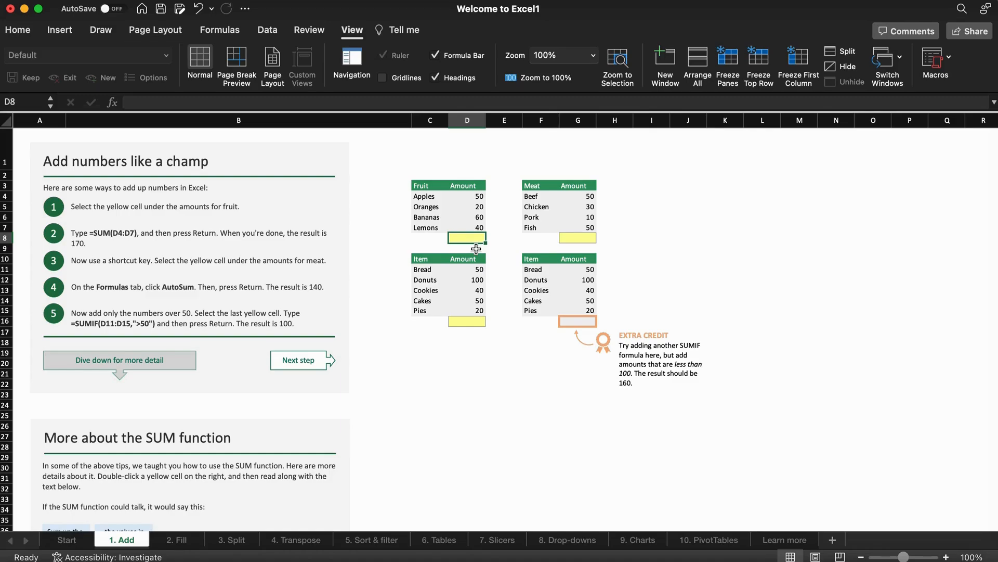
{"action": "type", "text": "="}
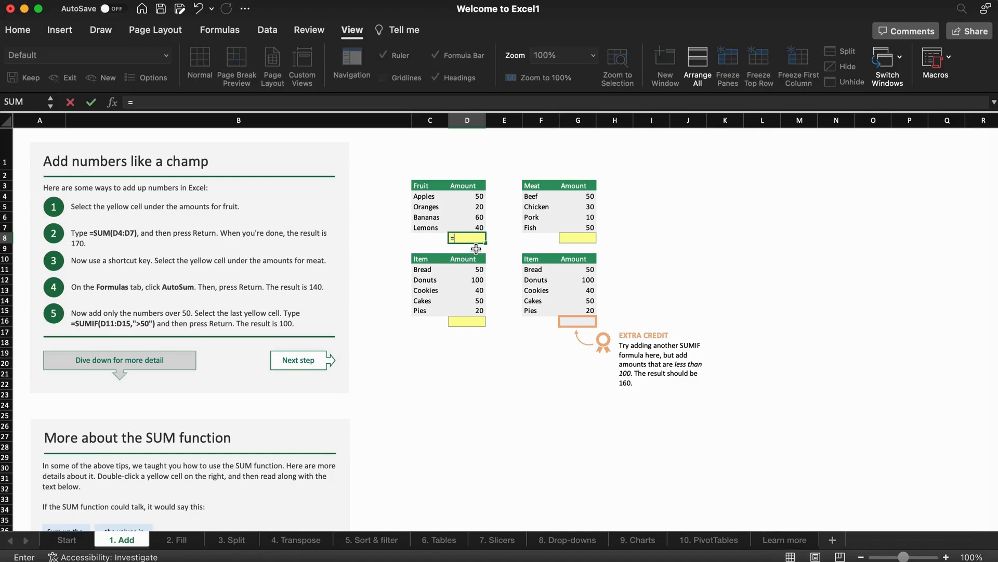
{"action": "type", "text": "SUM"}
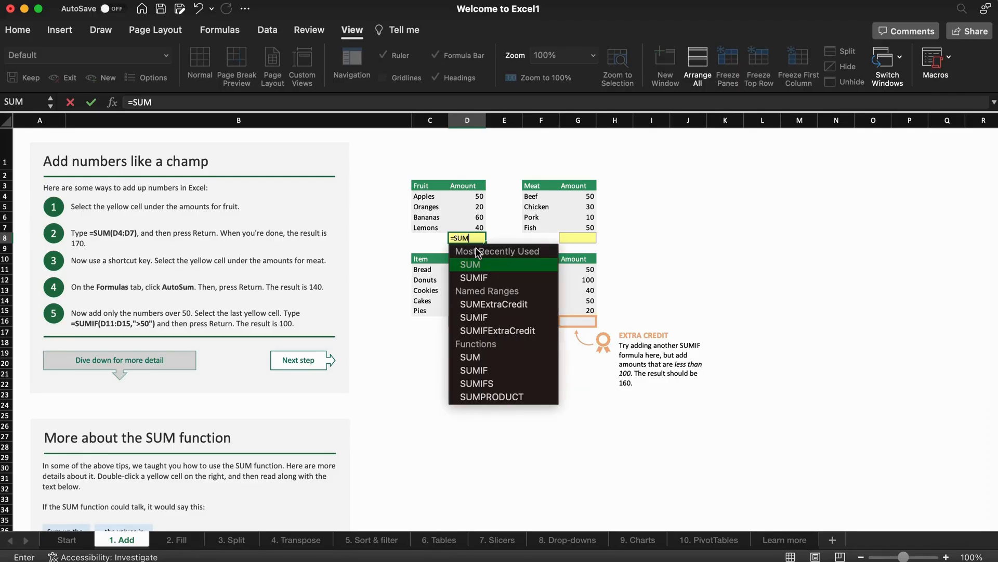
{"action": "double_click", "coordinate": [476, 260]}
{"action": "left_click_drag", "start_coordinate": [476, 196], "coordinate": [473, 228]}
{"action": "type", "text": ")"}
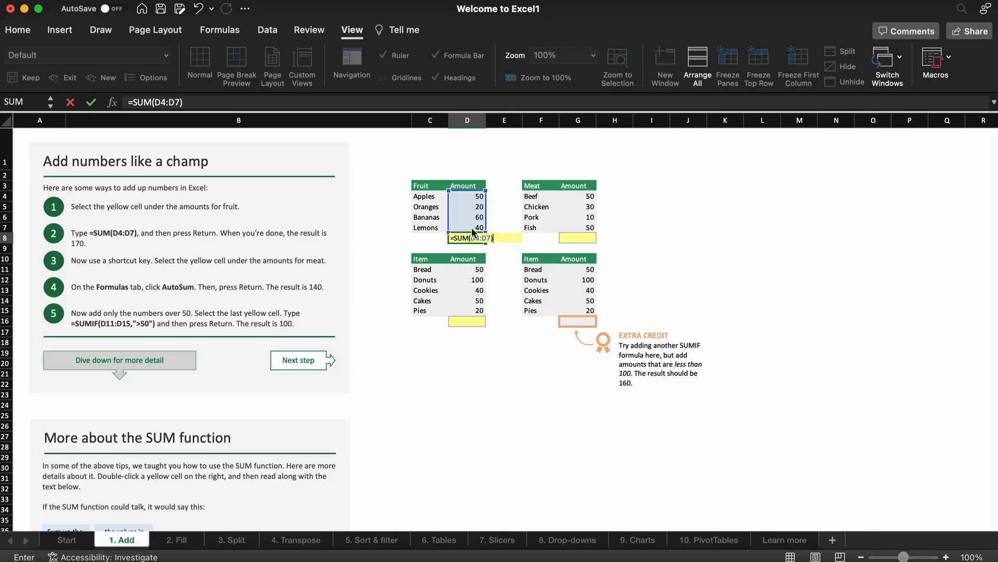
{"action": "key", "text": "Return"}
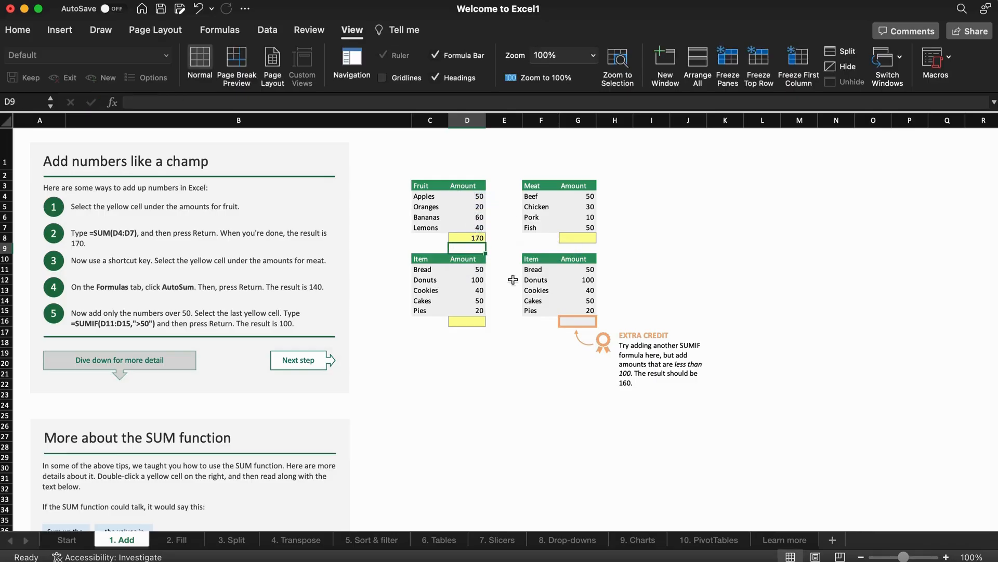
Enter an AVERAGE formula over the meat amounts G4:G7 in G8.
{"action": "left_click", "coordinate": [565, 239]}
{"action": "type", "text": "="}
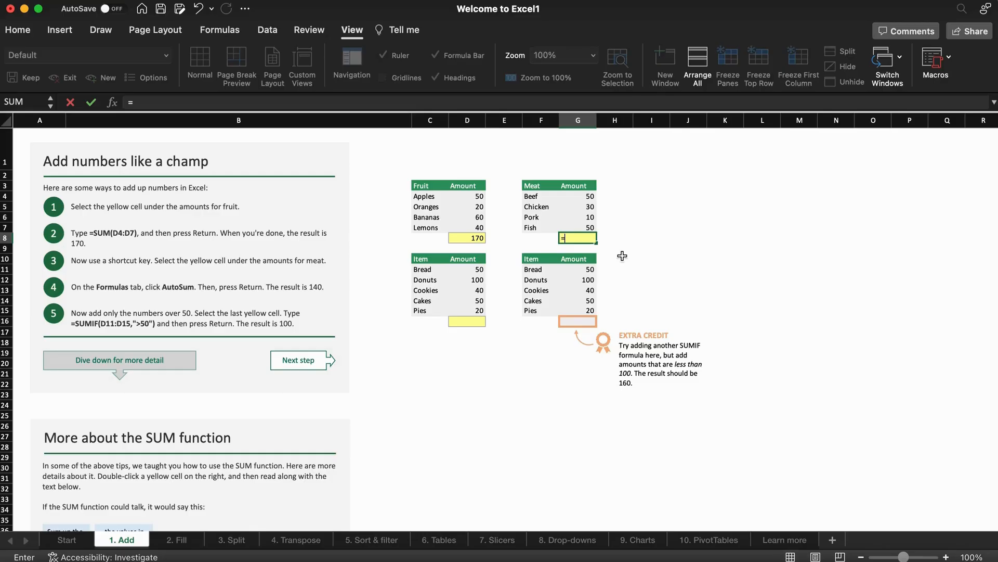
{"action": "type", "text": "AVG"}
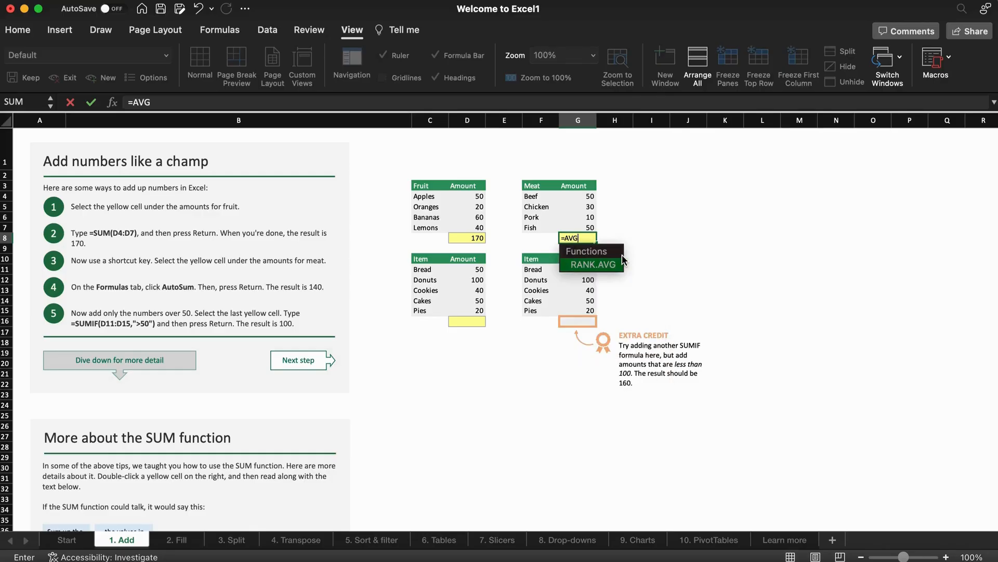
{"action": "left_click_drag", "start_coordinate": [584, 196], "coordinate": [586, 232]}
{"action": "left_click", "coordinate": [582, 238]}
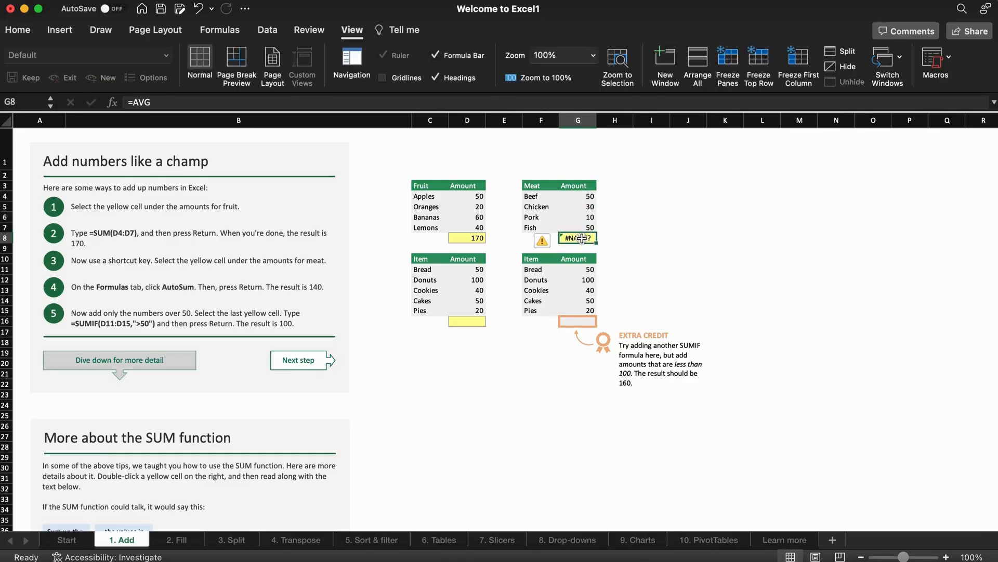
{"action": "type", "text": "=AV"}
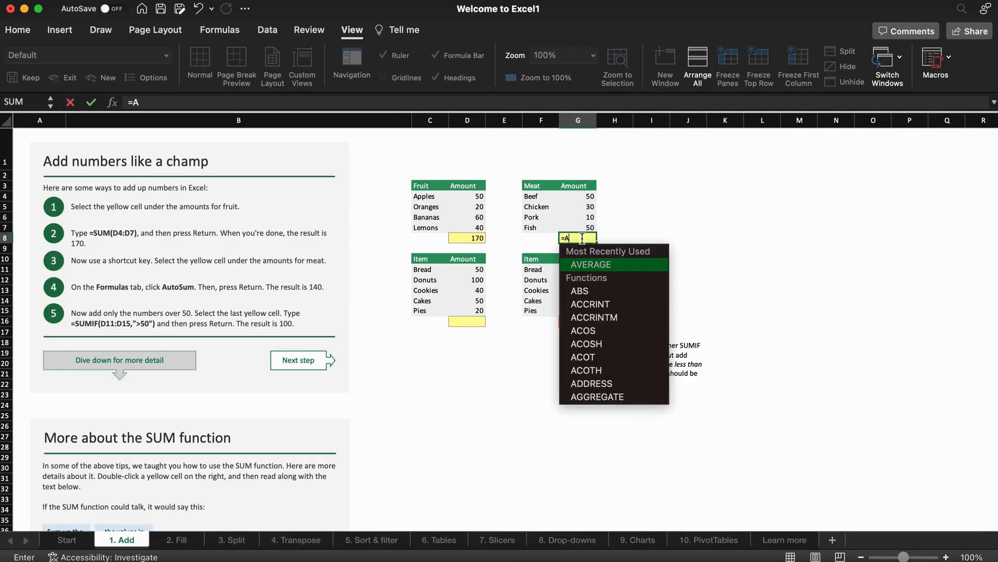
{"action": "left_click", "coordinate": [582, 265]}
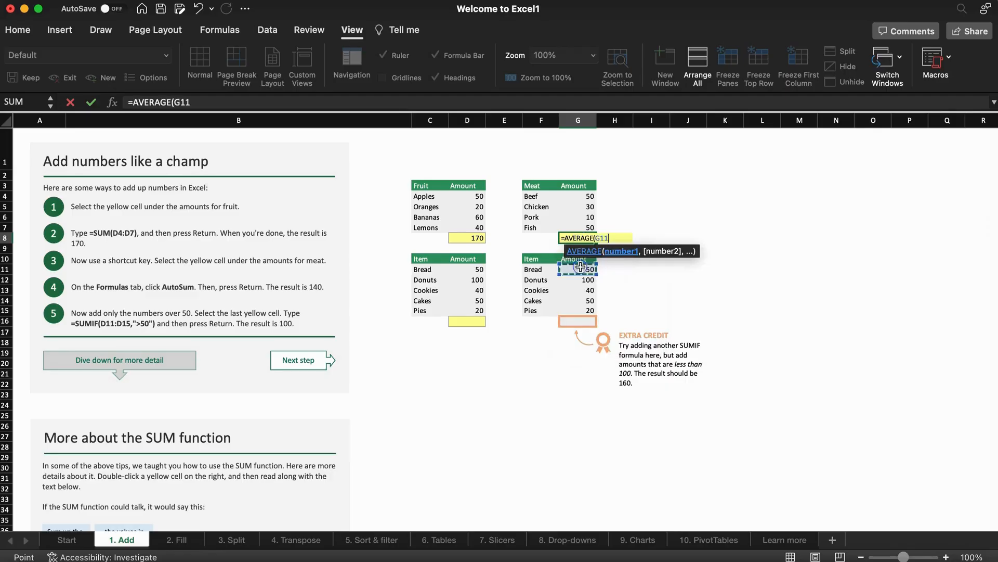
{"action": "left_click_drag", "start_coordinate": [586, 197], "coordinate": [582, 230]}
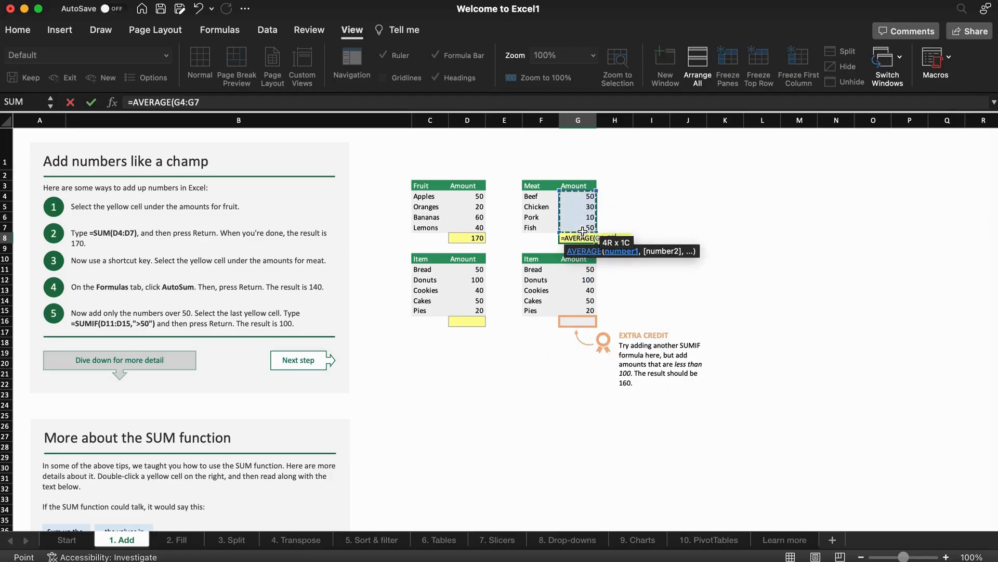
{"action": "key", "text": "Return"}
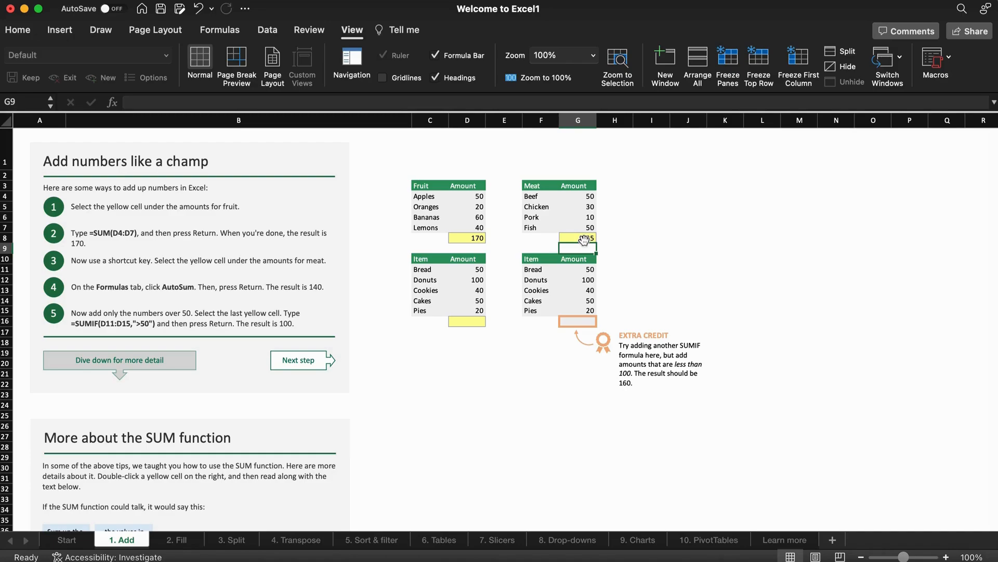
Abandon a formula started in D16 and move to the 2. Fill sheet.
{"action": "left_click", "coordinate": [472, 322]}
{"action": "type", "text": "="}
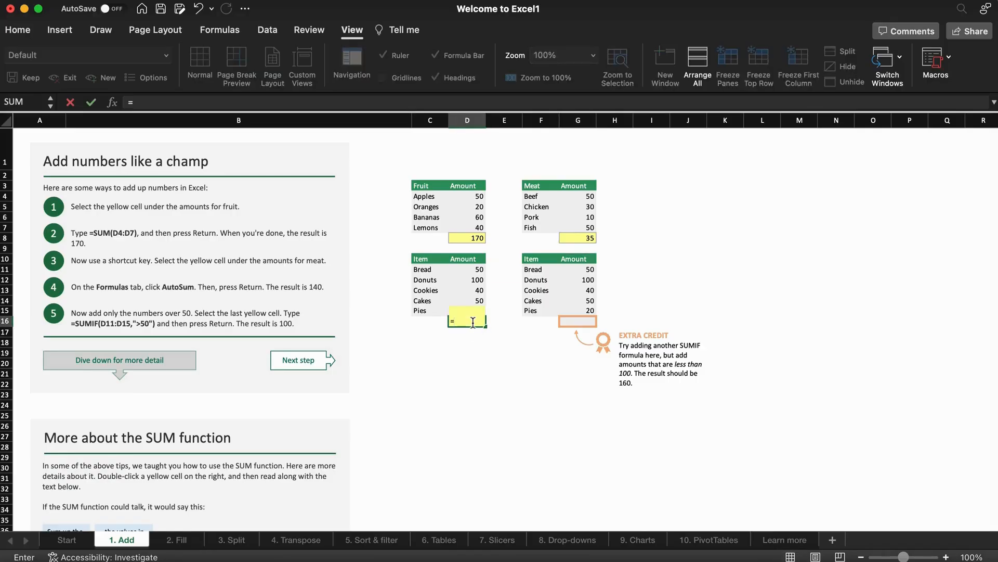
{"action": "type", "text": "F"}
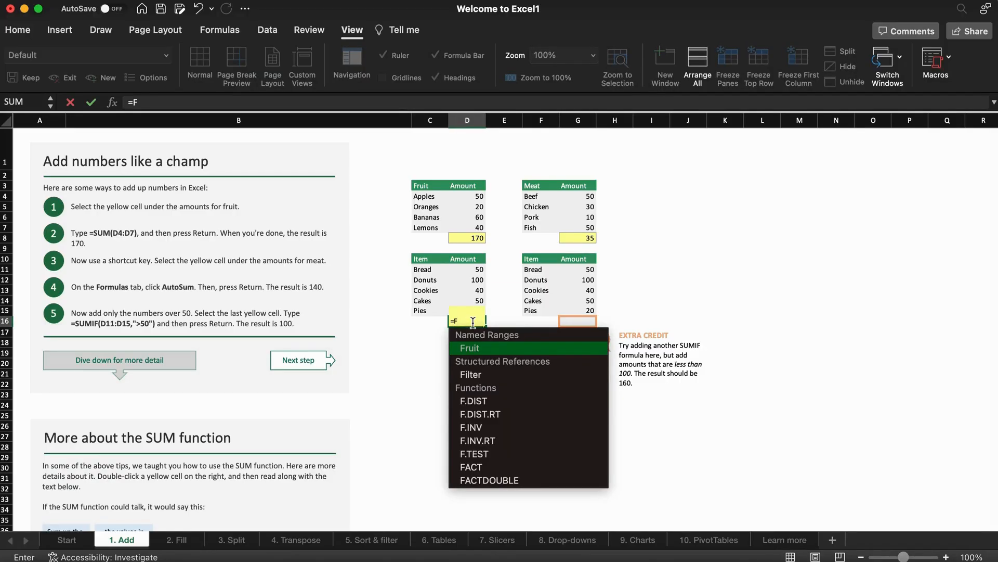
{"action": "key", "text": "BackSpace"}
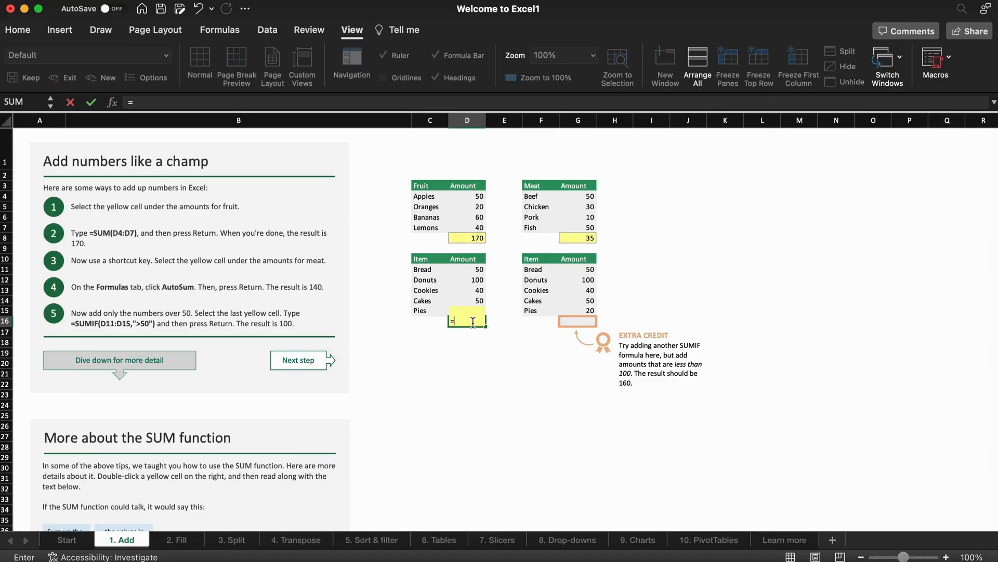
{"action": "left_click_drag", "start_coordinate": [473, 326], "coordinate": [380, 510]}
{"action": "key", "text": "Escape"}
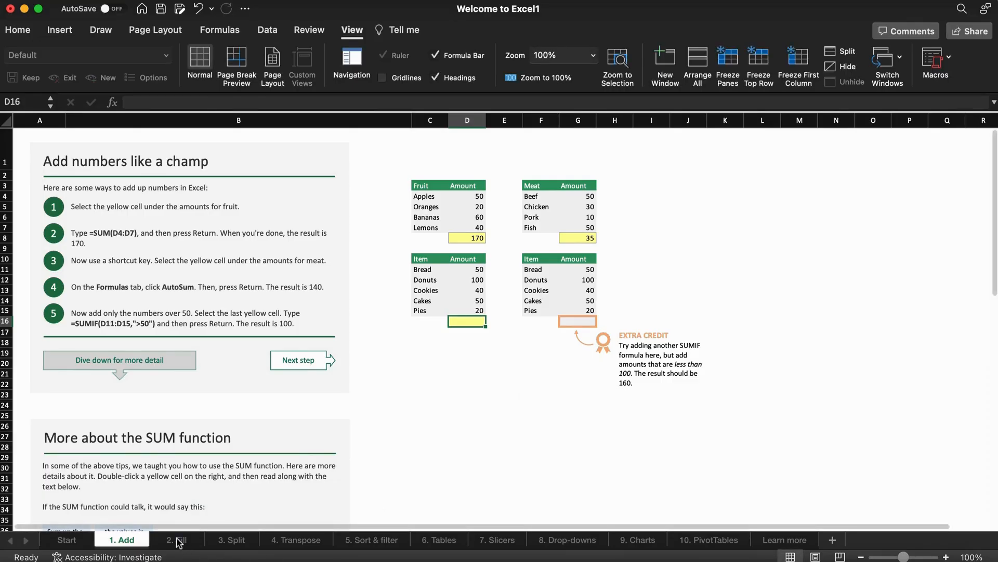
{"action": "left_click", "coordinate": [177, 539]}
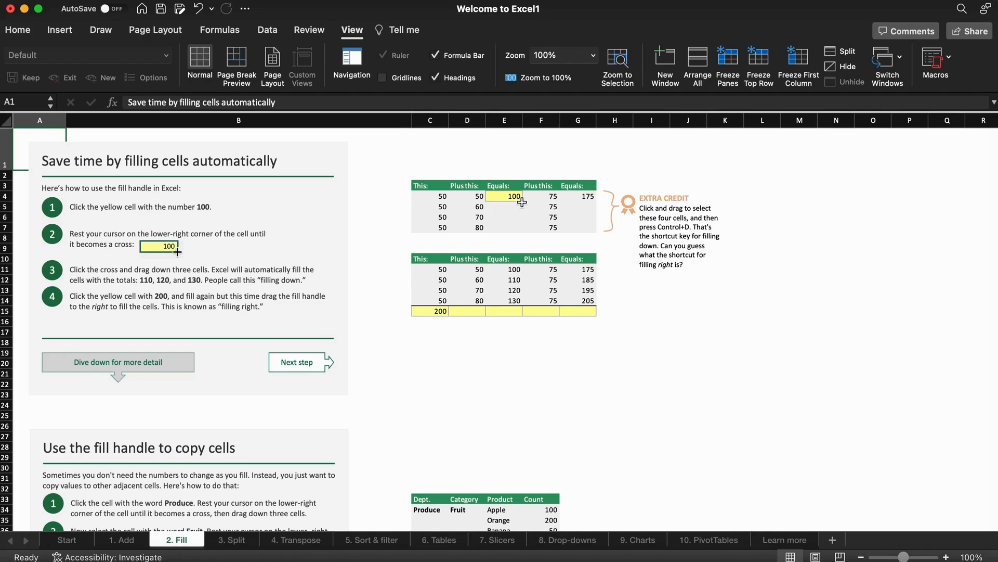
Fill E4's 100 sum down to E7 and the 200 formula right to G15.
{"action": "left_click", "coordinate": [521, 200]}
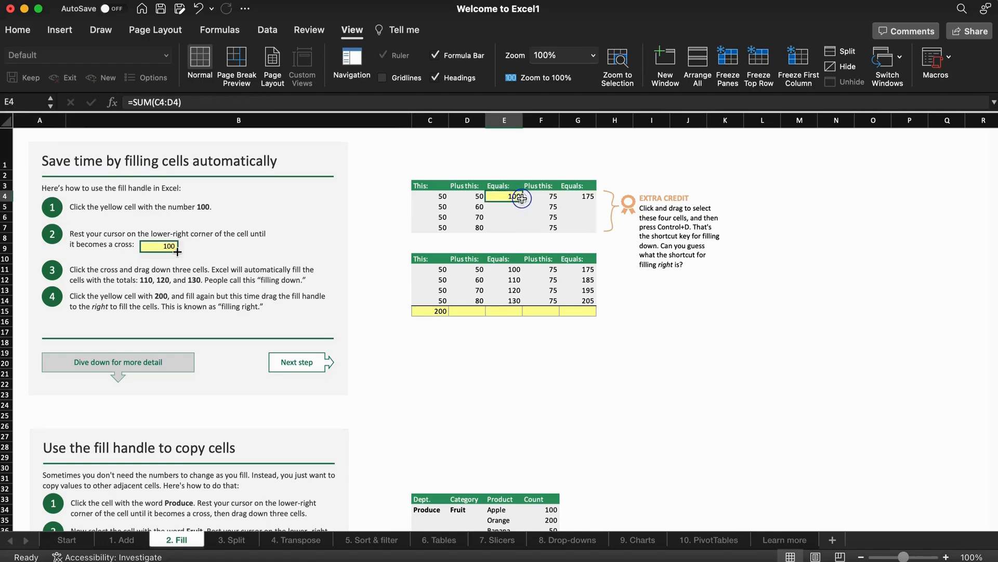
{"action": "left_click_drag", "start_coordinate": [523, 200], "coordinate": [522, 229]}
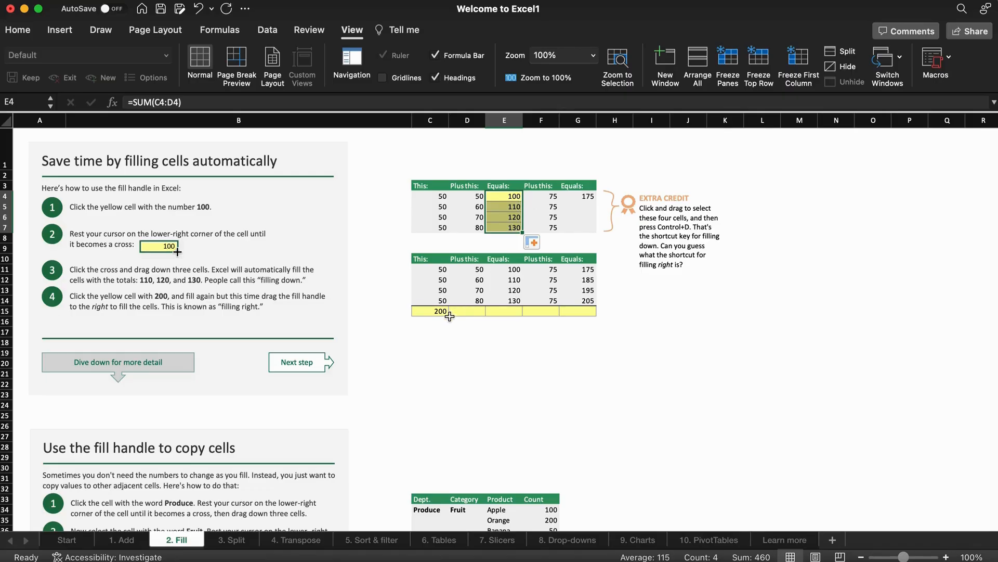
{"action": "left_click_drag", "start_coordinate": [438, 311], "coordinate": [587, 312]}
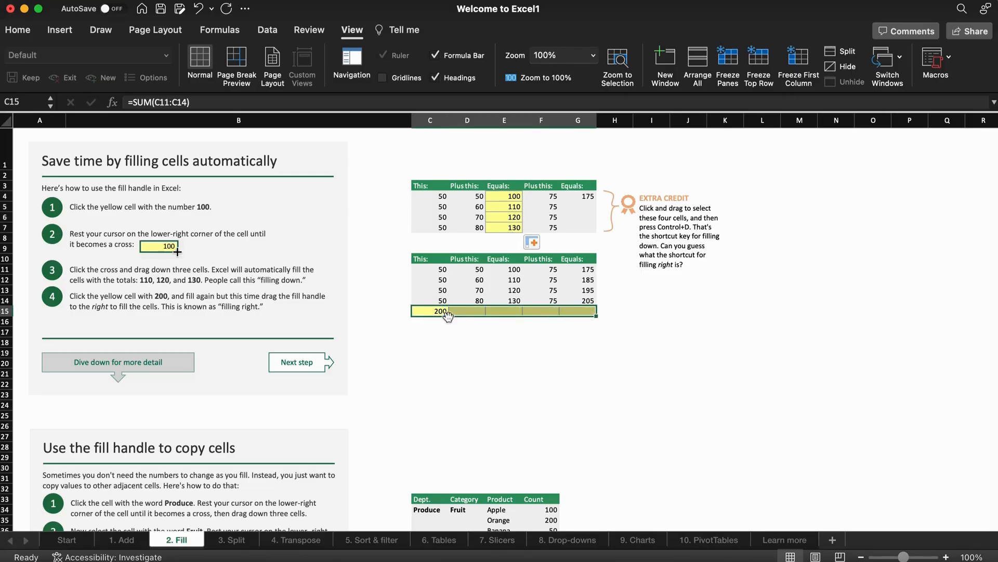
{"action": "left_click", "coordinate": [443, 312]}
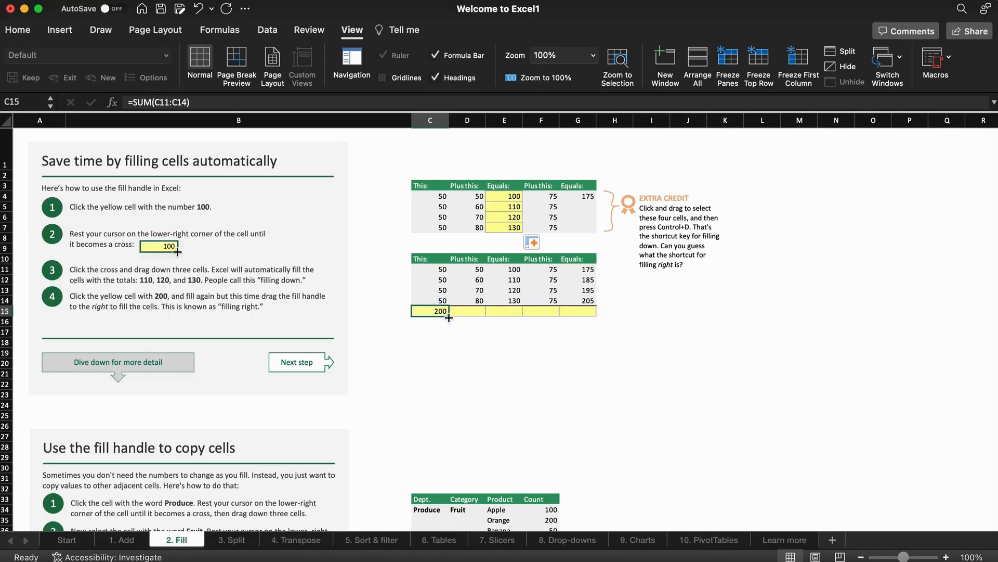
{"action": "left_click_drag", "start_coordinate": [449, 316], "coordinate": [578, 317]}
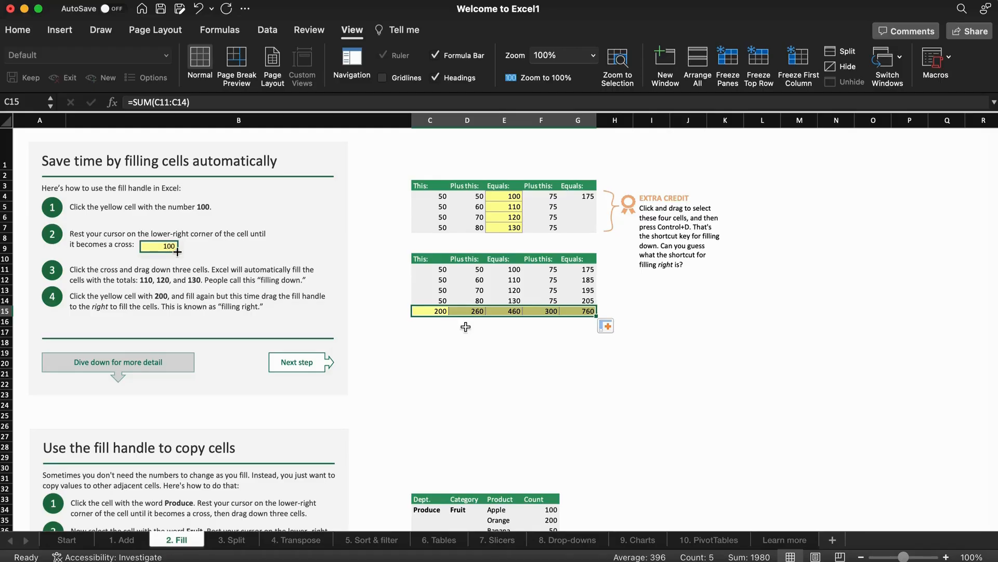
{"action": "left_click", "coordinate": [239, 540]}
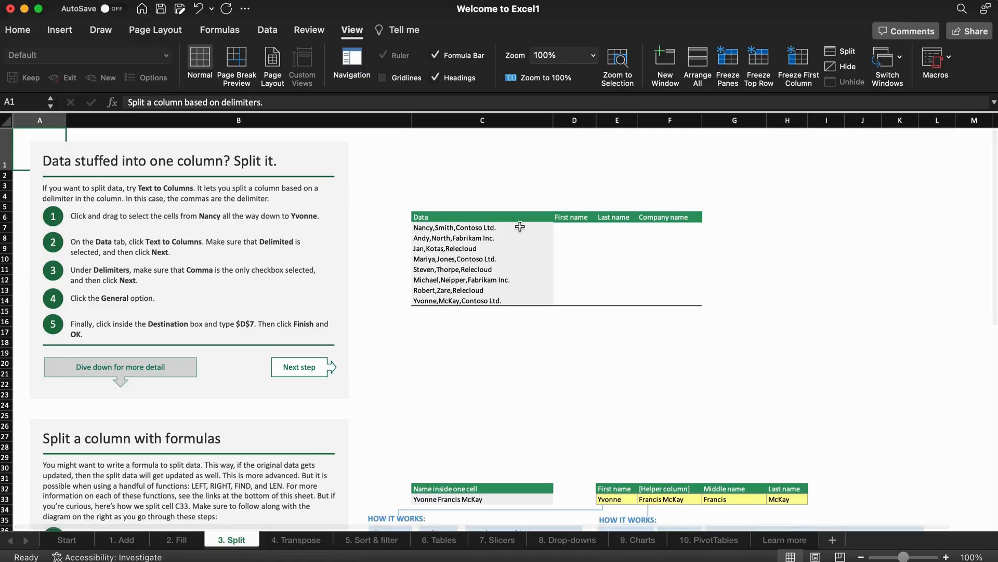
Select the Data entries C7:C14 and launch Text to Columns.
{"action": "left_click_drag", "start_coordinate": [520, 227], "coordinate": [513, 301]}
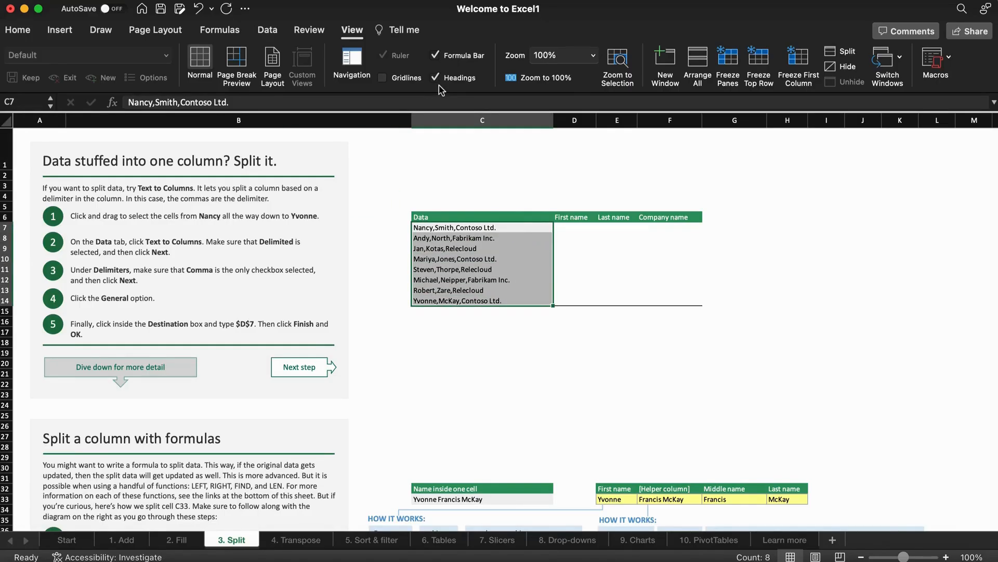
{"action": "left_click", "coordinate": [269, 32]}
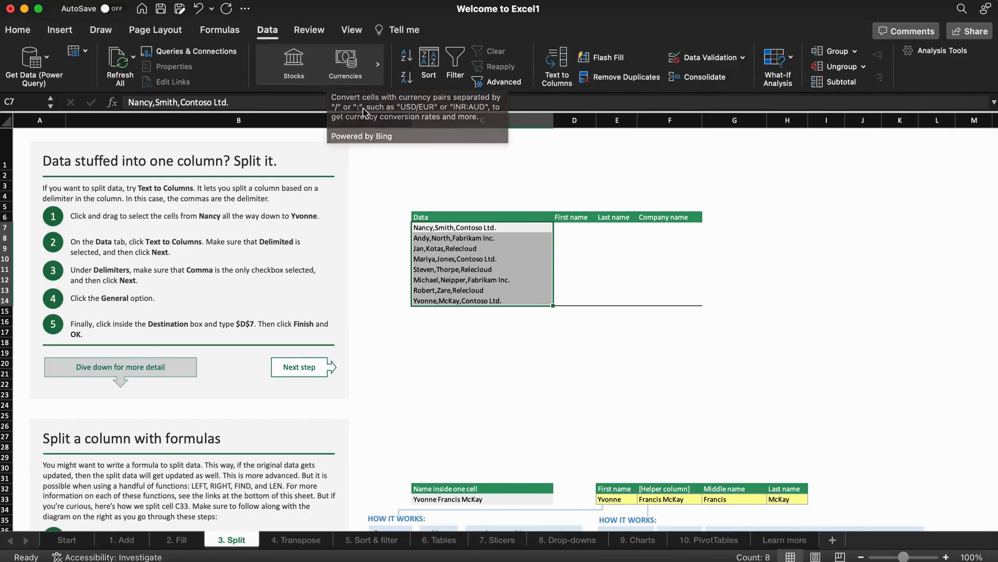
{"action": "left_click", "coordinate": [557, 58]}
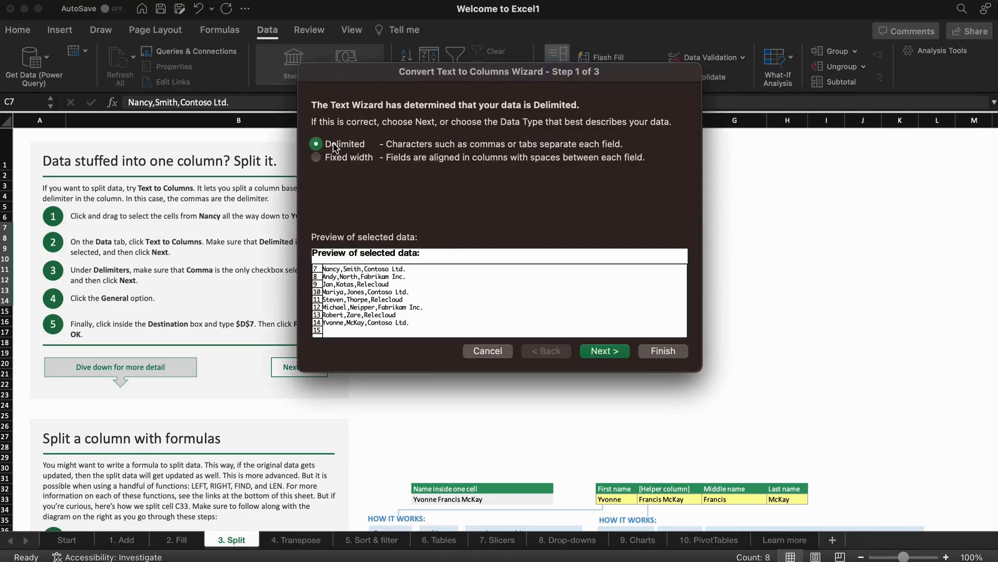
Split the entries by comma into columns starting at $D$7, replacing existing data.
{"action": "left_click", "coordinate": [604, 350]}
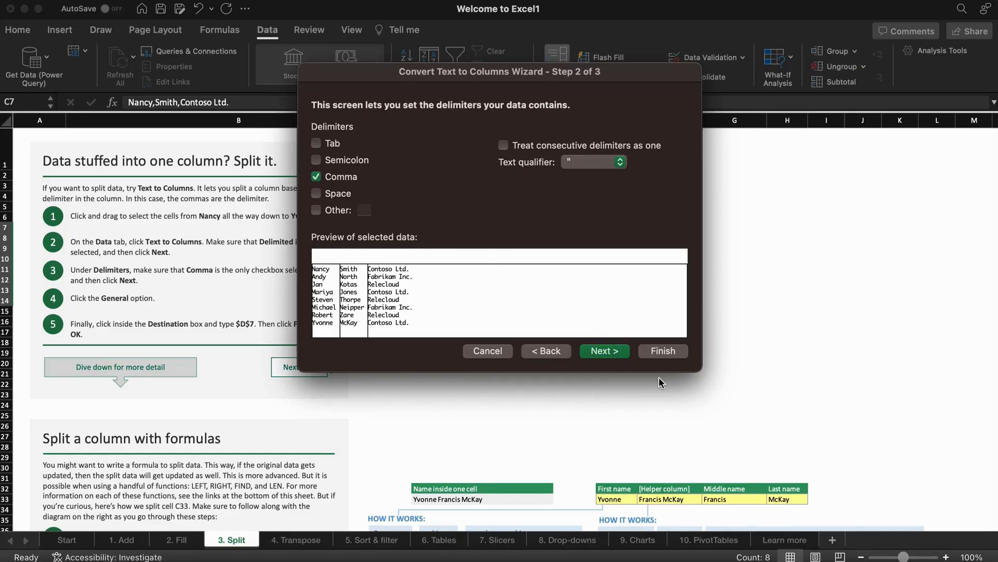
{"action": "left_click", "coordinate": [617, 355]}
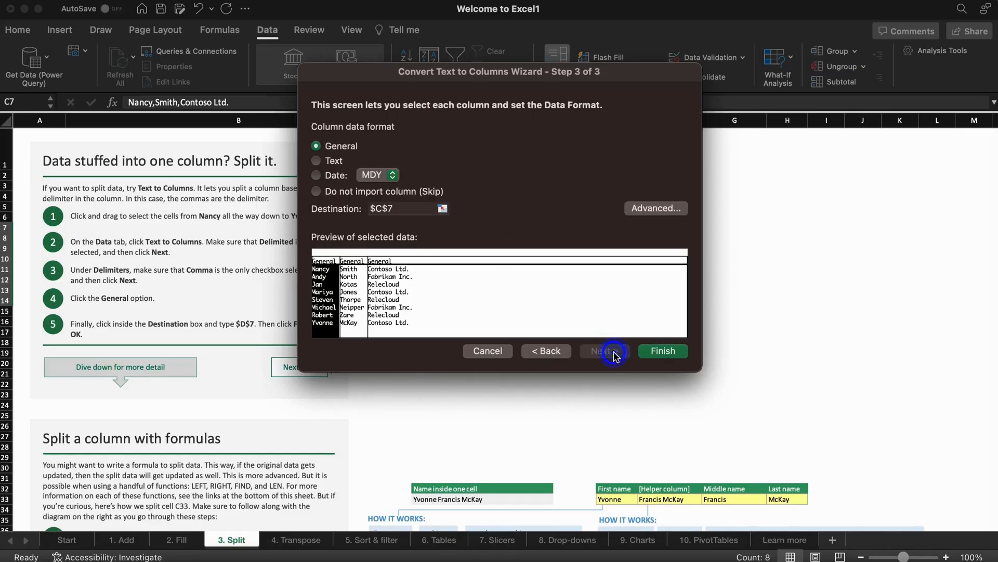
{"action": "left_click", "coordinate": [383, 208]}
{"action": "key", "text": "BackSpace"}
{"action": "type", "text": "D"}
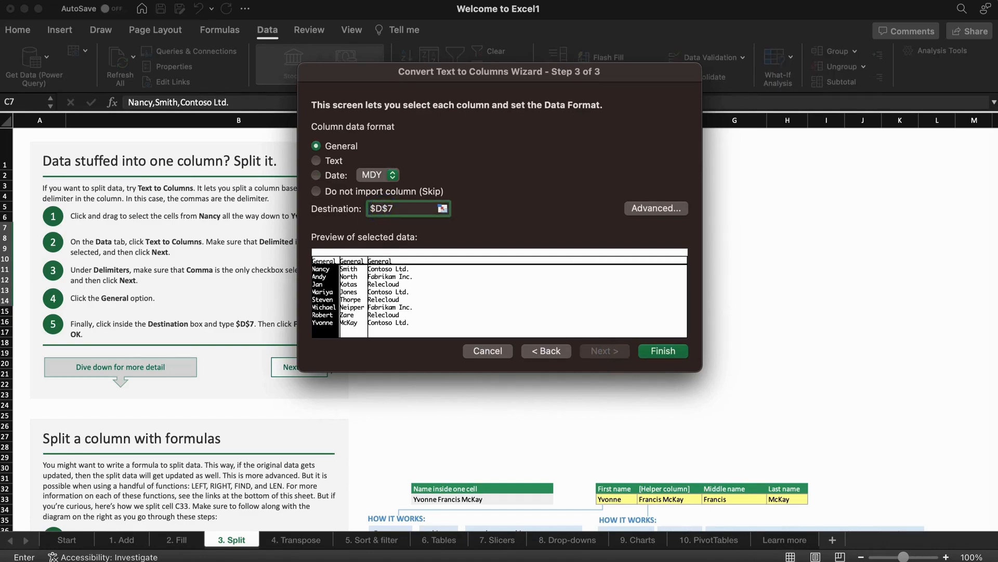
{"action": "left_click", "coordinate": [646, 350]}
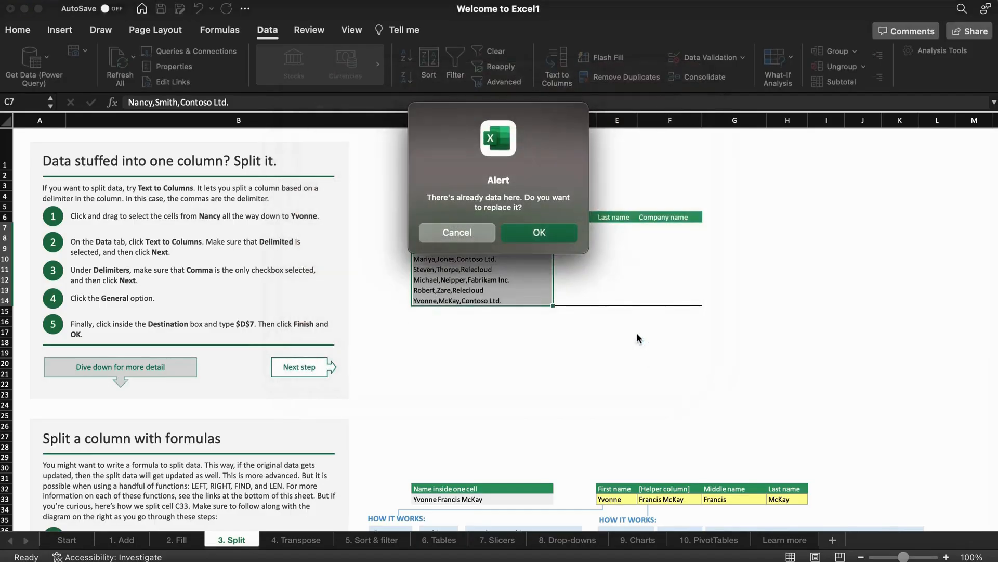
{"action": "left_click", "coordinate": [544, 233]}
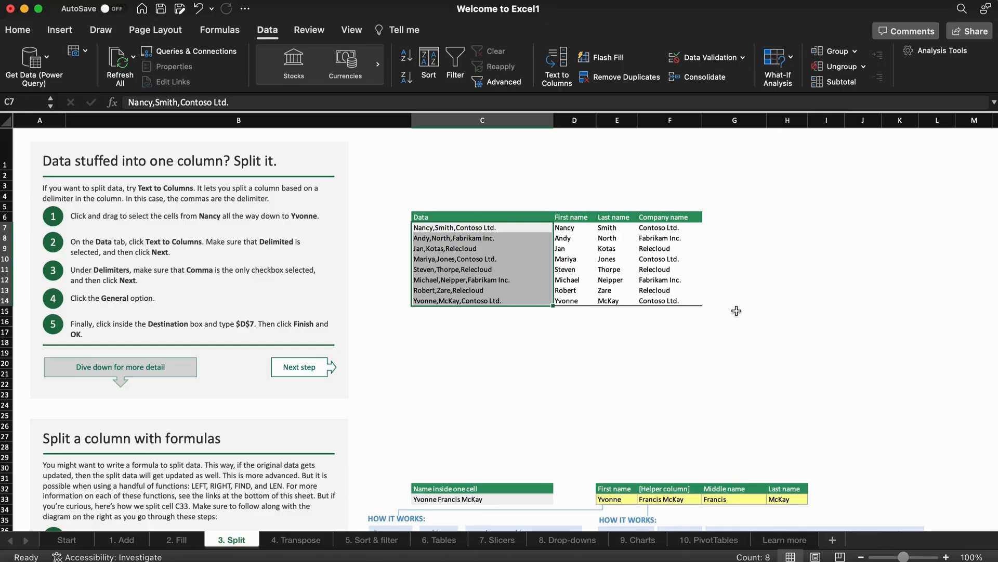
{"action": "left_click", "coordinate": [301, 541]}
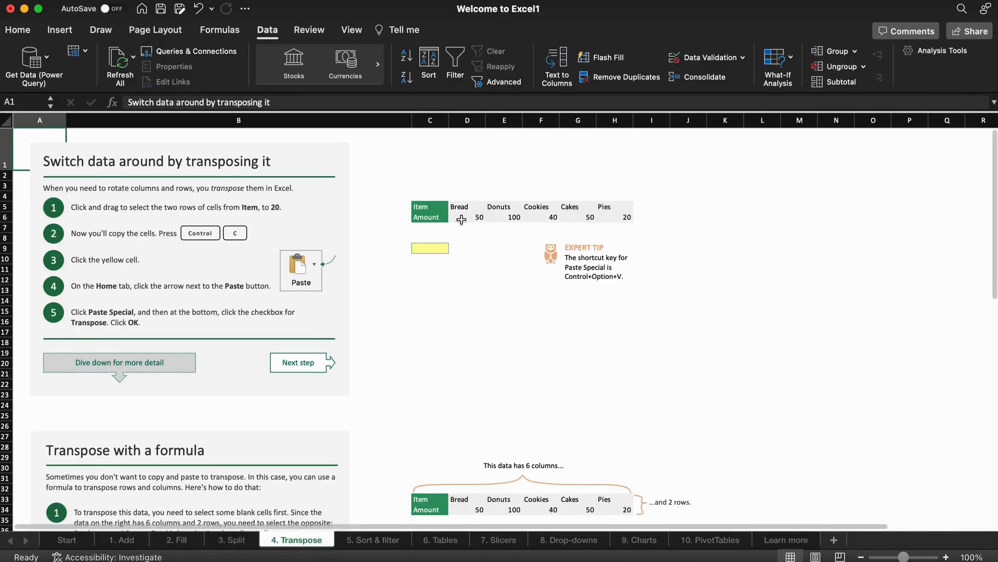
Copy the Item and Amount rows C5:H6 and paste them transposed at C9.
{"action": "left_click_drag", "start_coordinate": [431, 206], "coordinate": [620, 225]}
{"action": "key", "text": "cmd+c"}
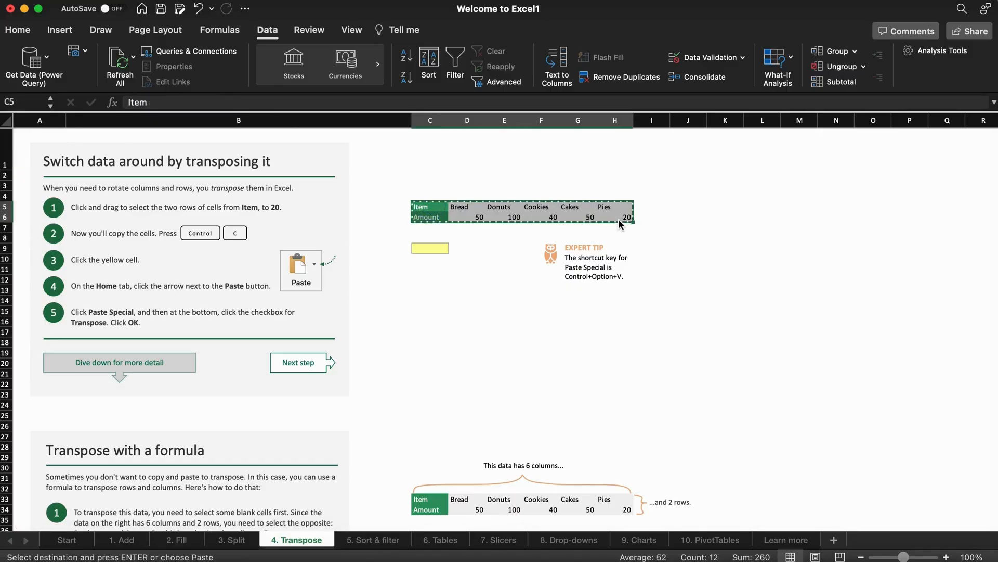
{"action": "left_click", "coordinate": [435, 243]}
{"action": "right_click", "coordinate": [431, 245]}
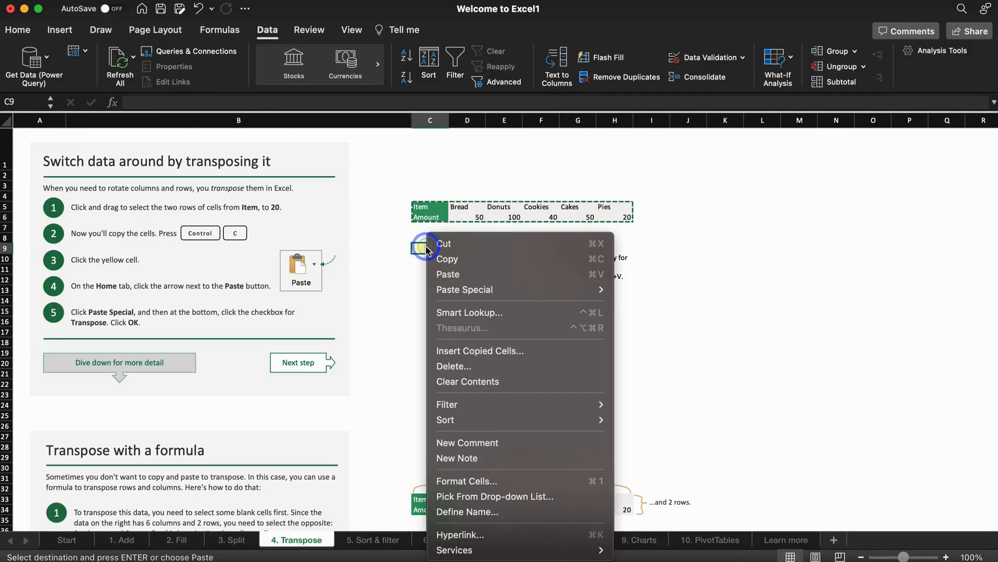
{"action": "mouse_move", "coordinate": [481, 293]}
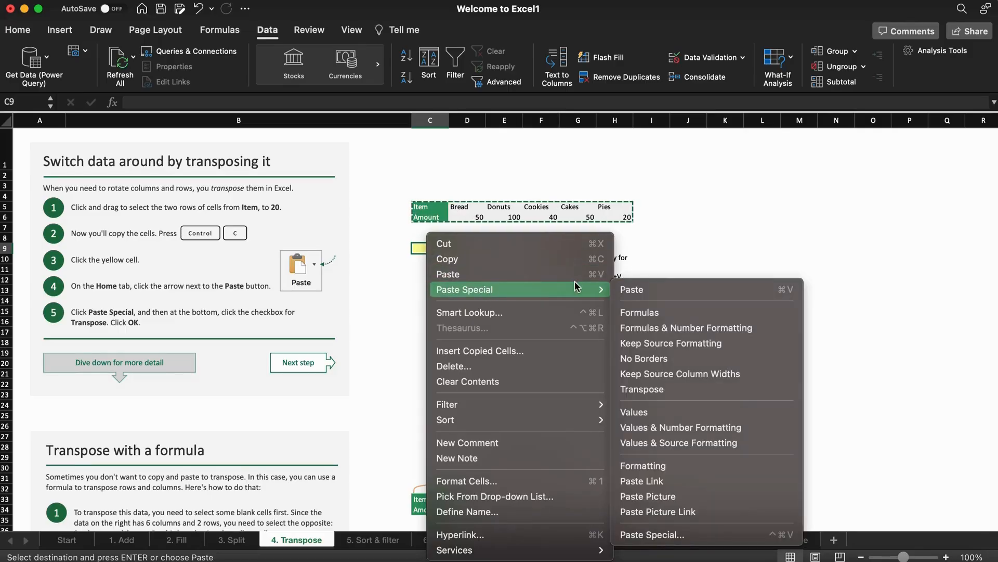
{"action": "left_click", "coordinate": [654, 390]}
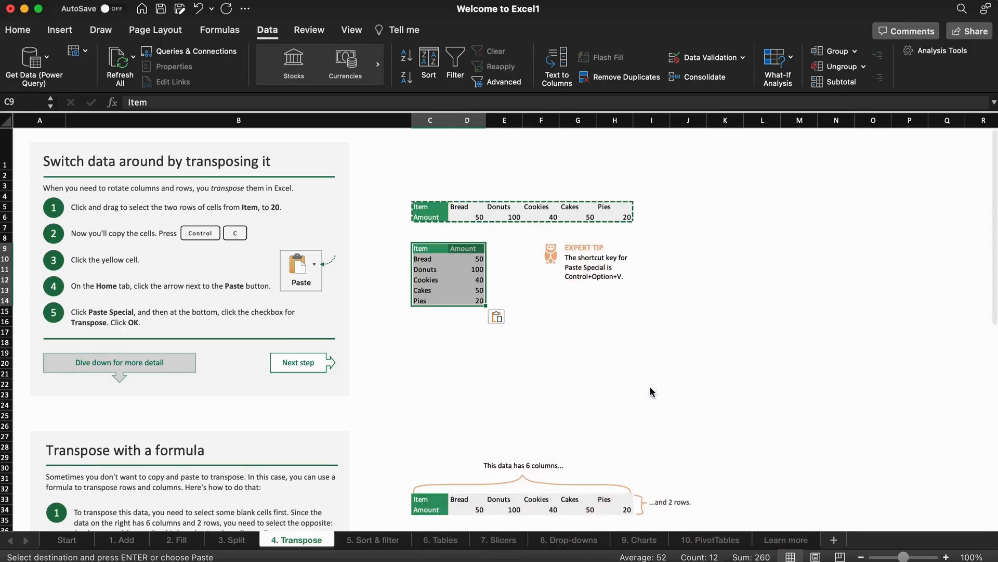
{"action": "left_click", "coordinate": [487, 356]}
{"action": "key", "text": "Down"}
{"action": "key", "text": "Down"}
{"action": "key", "text": "Down"}
{"action": "key", "text": "Down"}
{"action": "key", "text": "Down"}
{"action": "key", "text": "Down"}
{"action": "key", "text": "Down"}
{"action": "key", "text": "Down"}
{"action": "key", "text": "Down"}
{"action": "key", "text": "Down"}
{"action": "key", "text": "Down"}
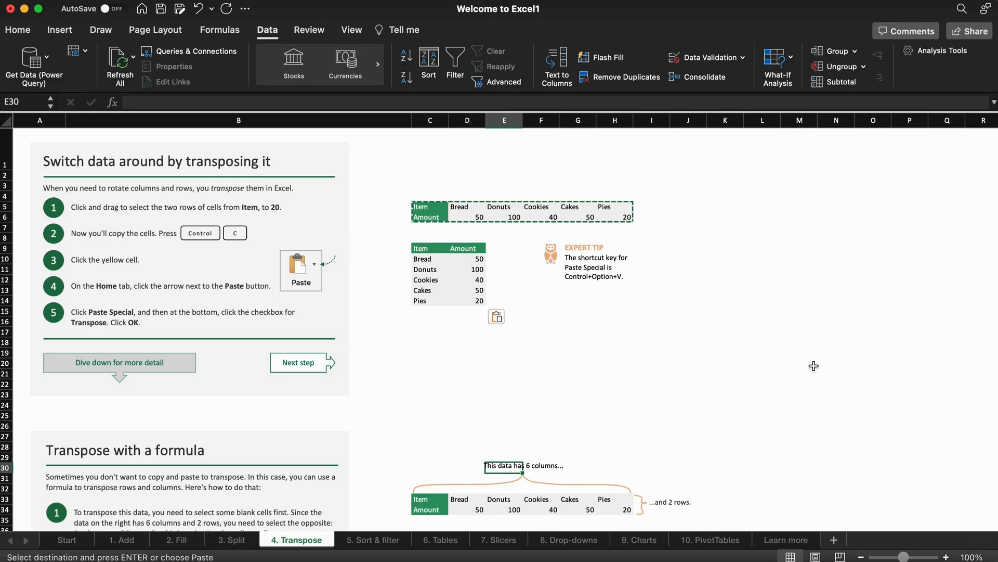
{"action": "left_click", "coordinate": [365, 541]}
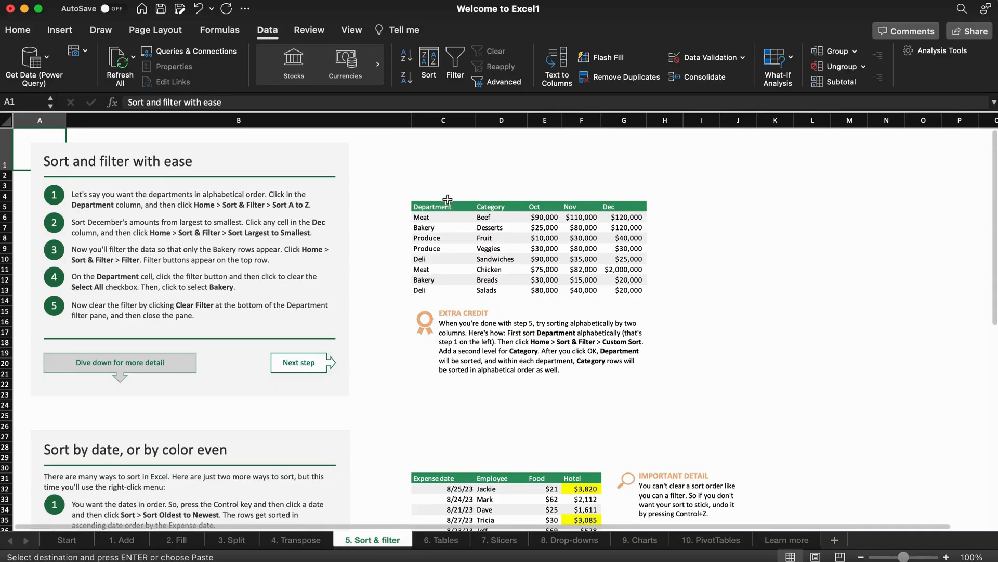
Try sorting the table by Dec ascending, then descending, expanding the selection.
{"action": "left_click", "coordinate": [447, 203]}
{"action": "left_click_drag", "start_coordinate": [448, 203], "coordinate": [636, 292]}
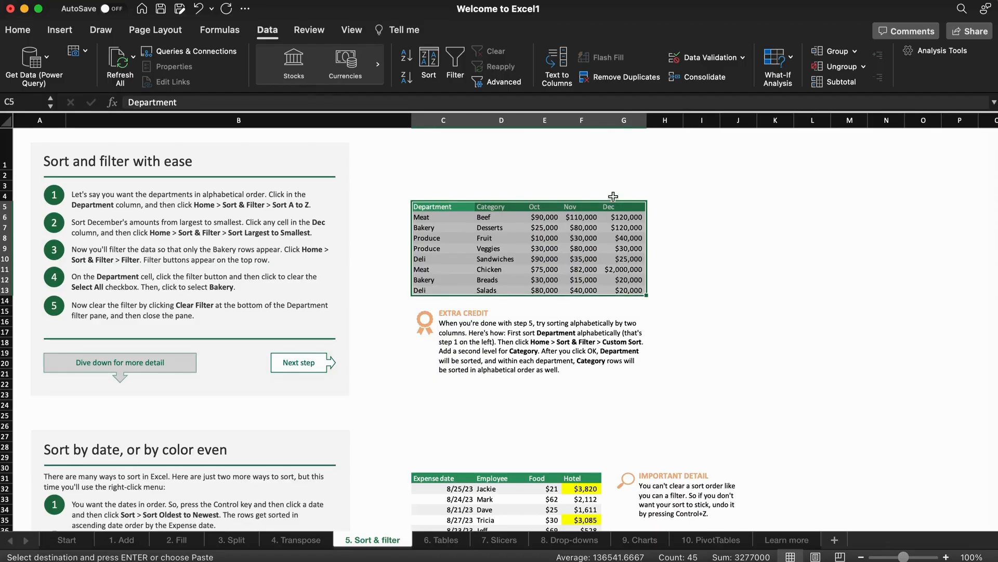
{"action": "left_click_drag", "start_coordinate": [613, 208], "coordinate": [614, 287]}
{"action": "left_click", "coordinate": [409, 58]}
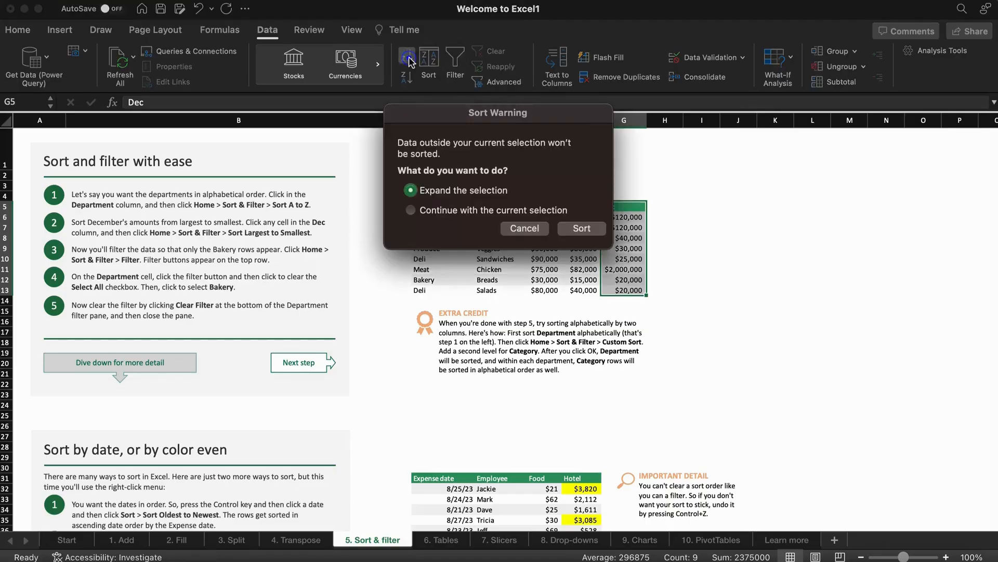
{"action": "left_click", "coordinate": [591, 230]}
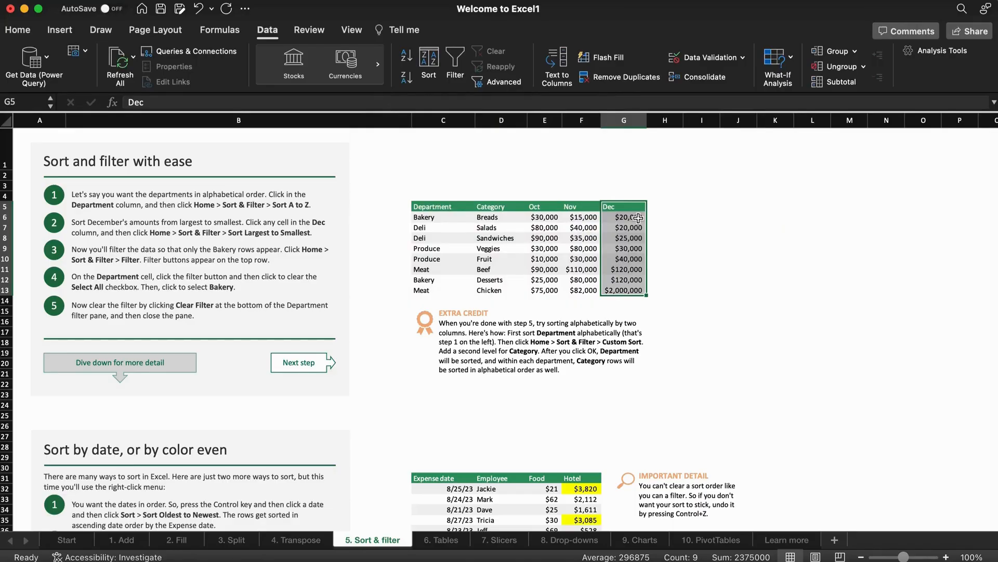
{"action": "left_click", "coordinate": [406, 77]}
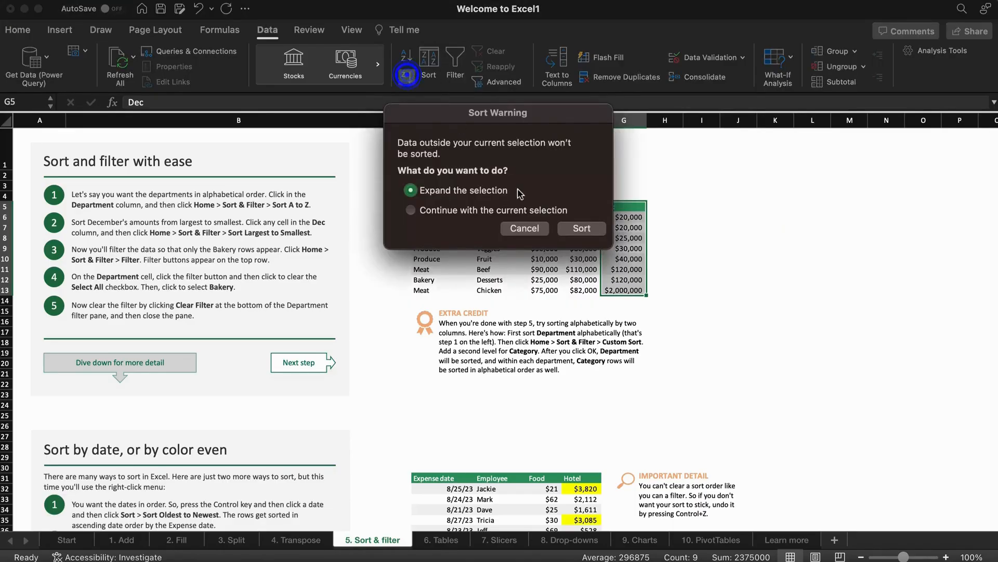
{"action": "left_click", "coordinate": [576, 229]}
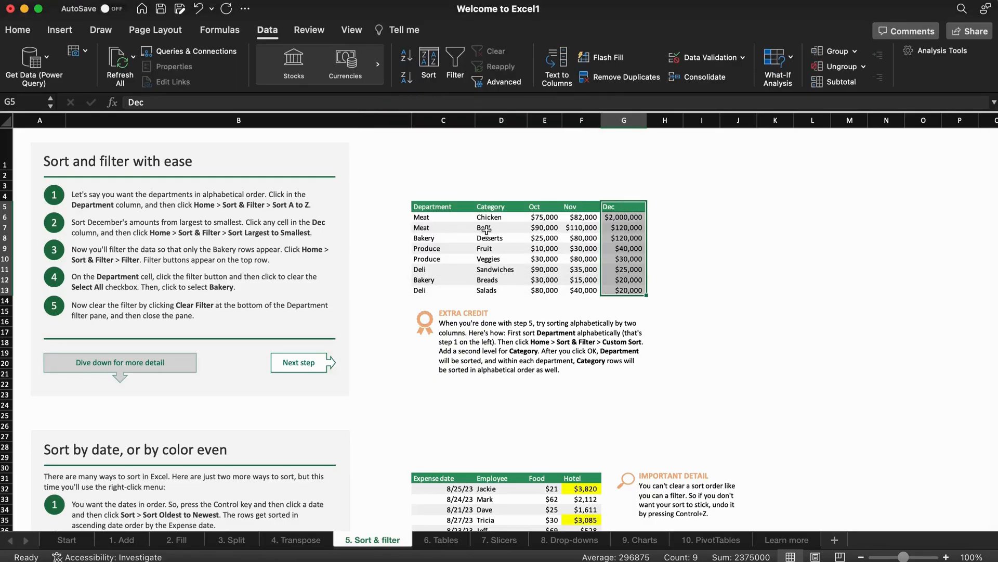
Add filter buttons and start a custom sort with Department as the first level.
{"action": "left_click_drag", "start_coordinate": [424, 207], "coordinate": [616, 290]}
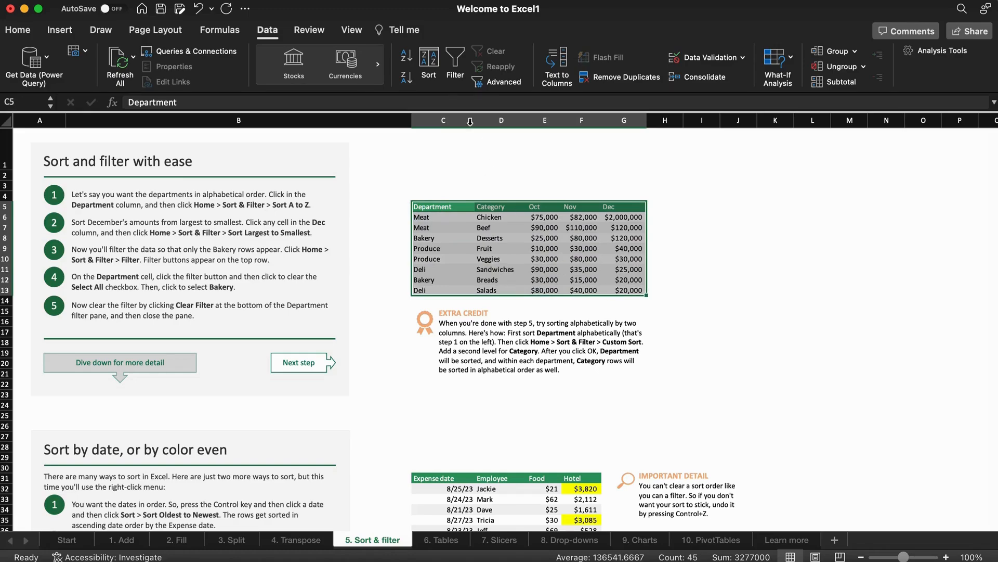
{"action": "left_click", "coordinate": [457, 72]}
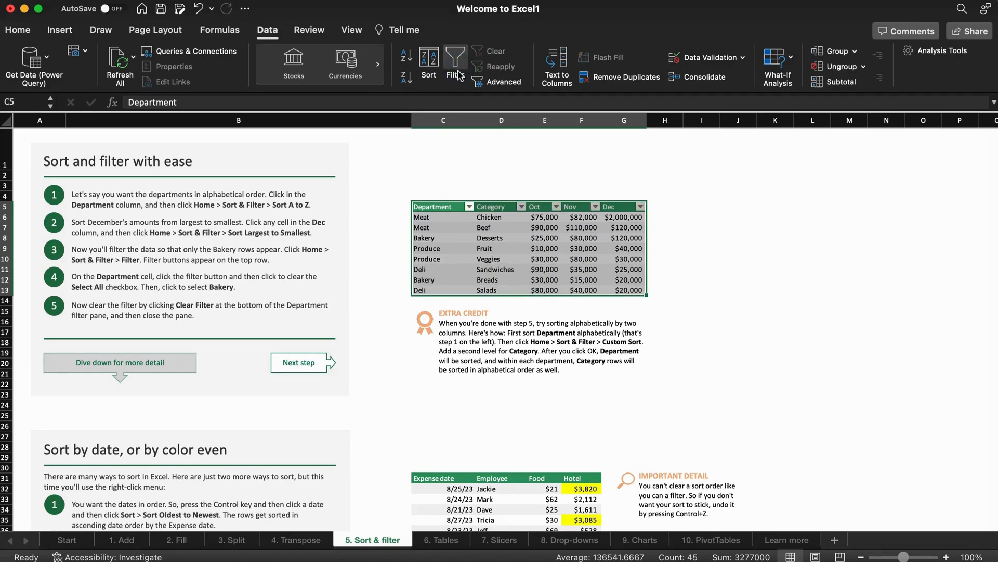
{"action": "left_click", "coordinate": [429, 65]}
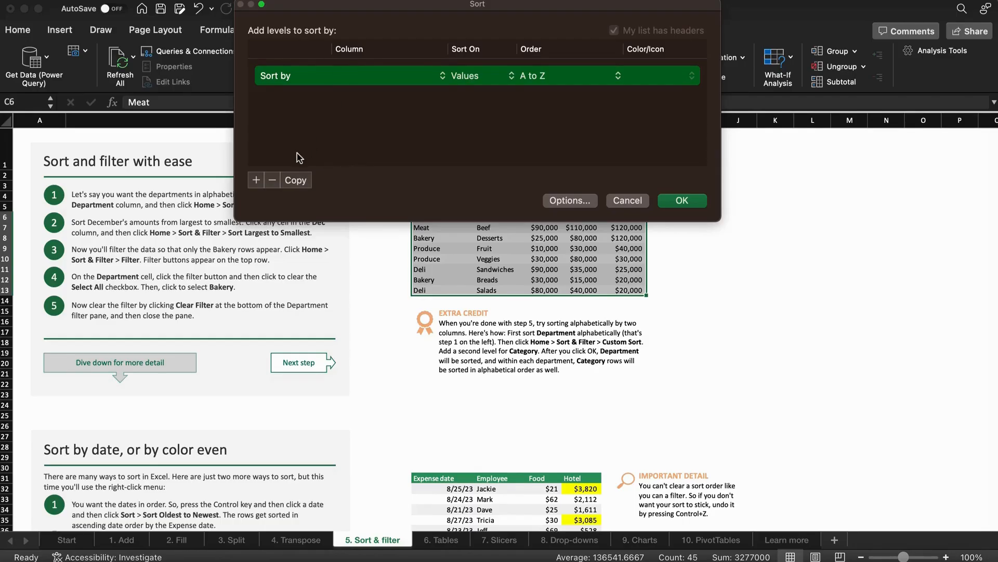
{"action": "left_click_drag", "start_coordinate": [416, 8], "coordinate": [647, 96]}
{"action": "left_click", "coordinate": [652, 166]}
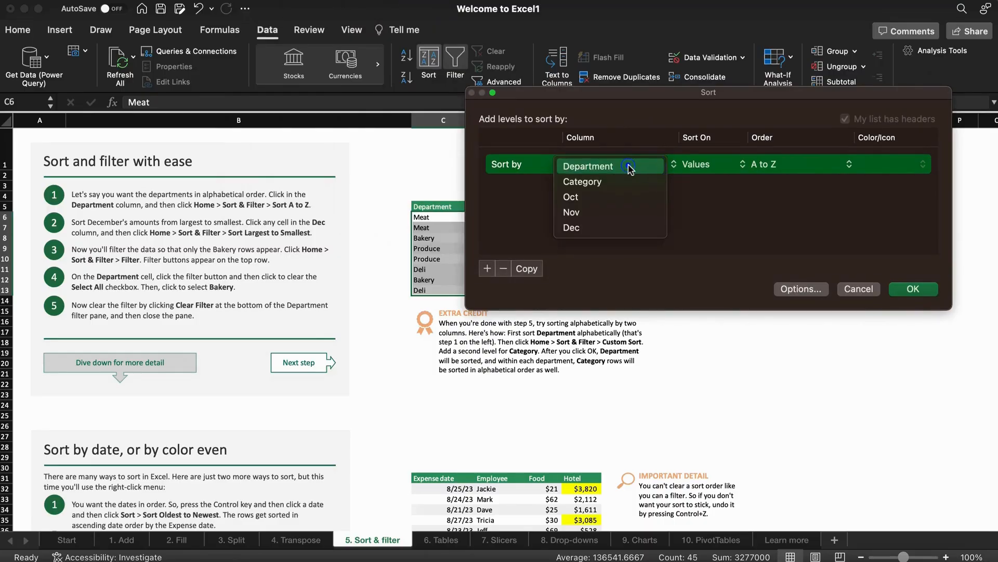
{"action": "left_click", "coordinate": [643, 165]}
Add Category and Oct sort levels, apply the sort, and check the sorted columns.
{"action": "left_click", "coordinate": [487, 269]}
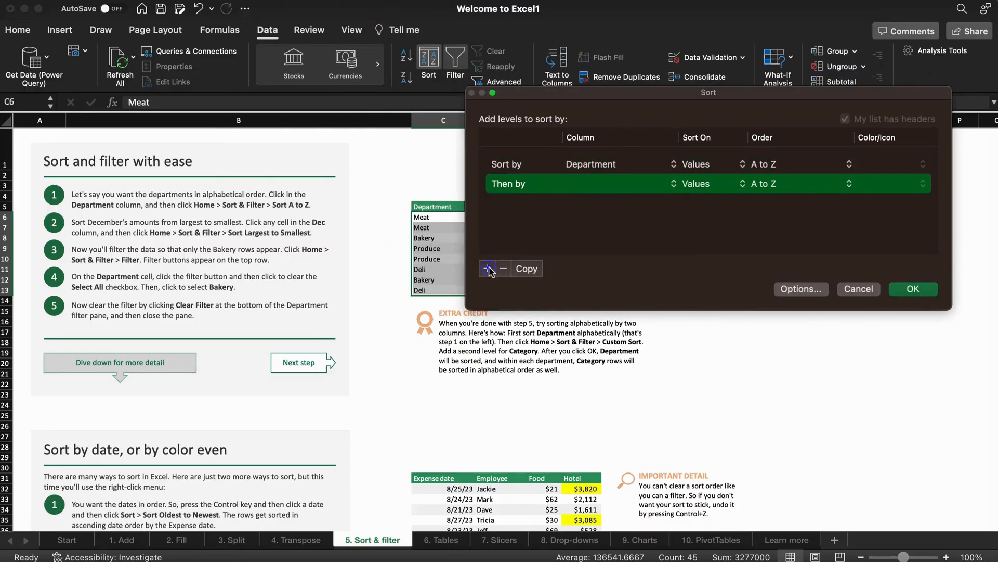
{"action": "left_click", "coordinate": [601, 187]}
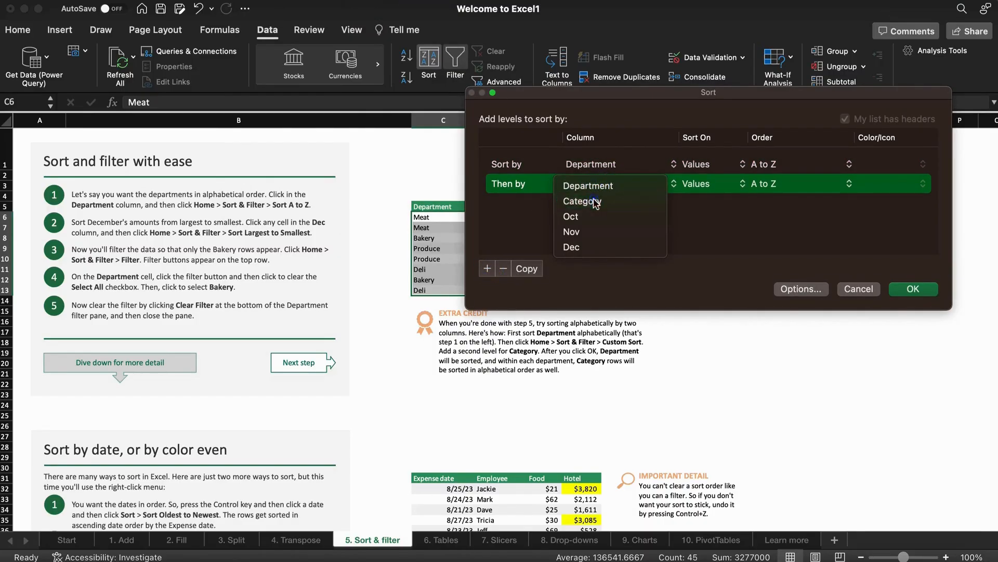
{"action": "left_click", "coordinate": [593, 202]}
{"action": "left_click", "coordinate": [487, 268]}
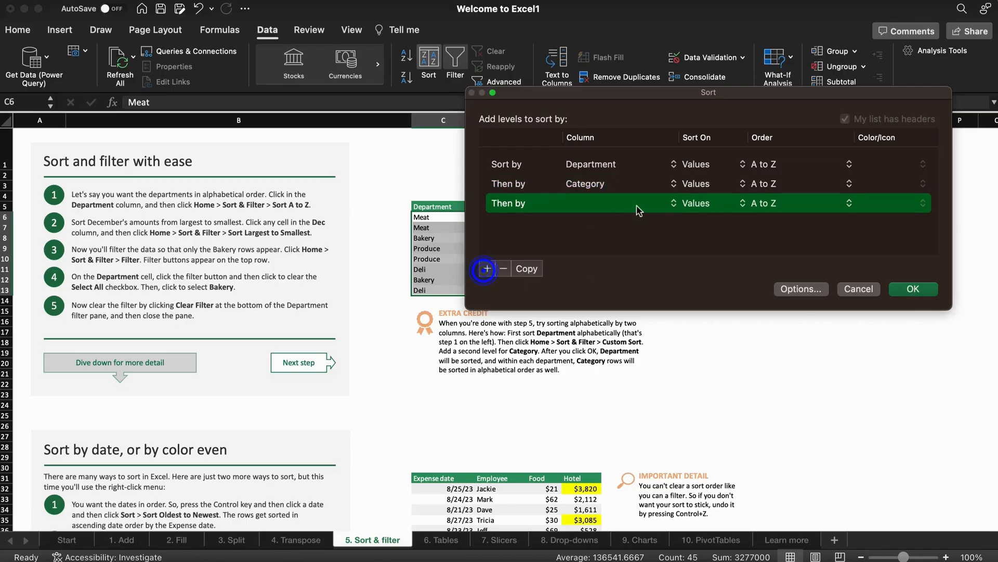
{"action": "left_click", "coordinate": [631, 204]}
{"action": "left_click", "coordinate": [618, 235]}
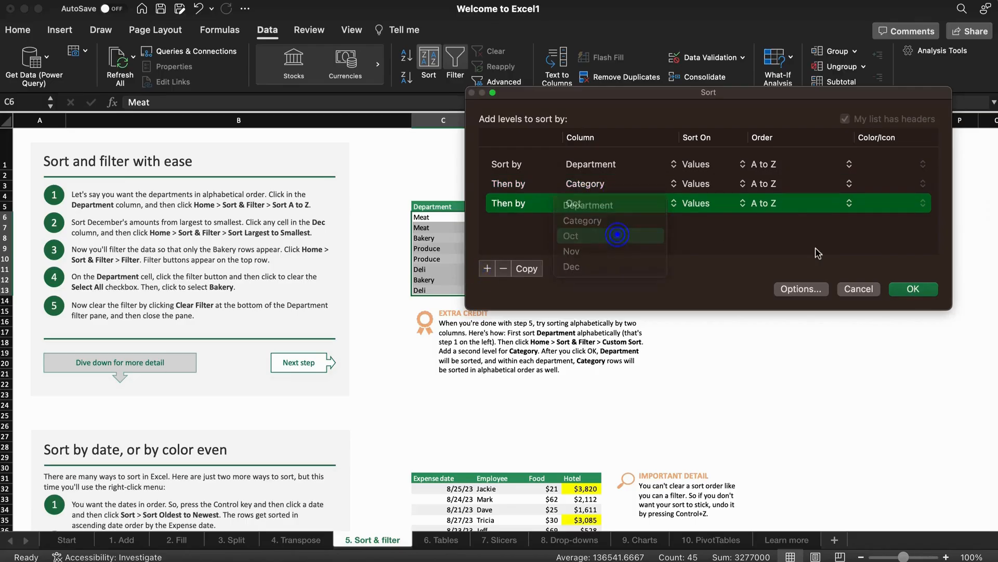
{"action": "left_click", "coordinate": [908, 291]}
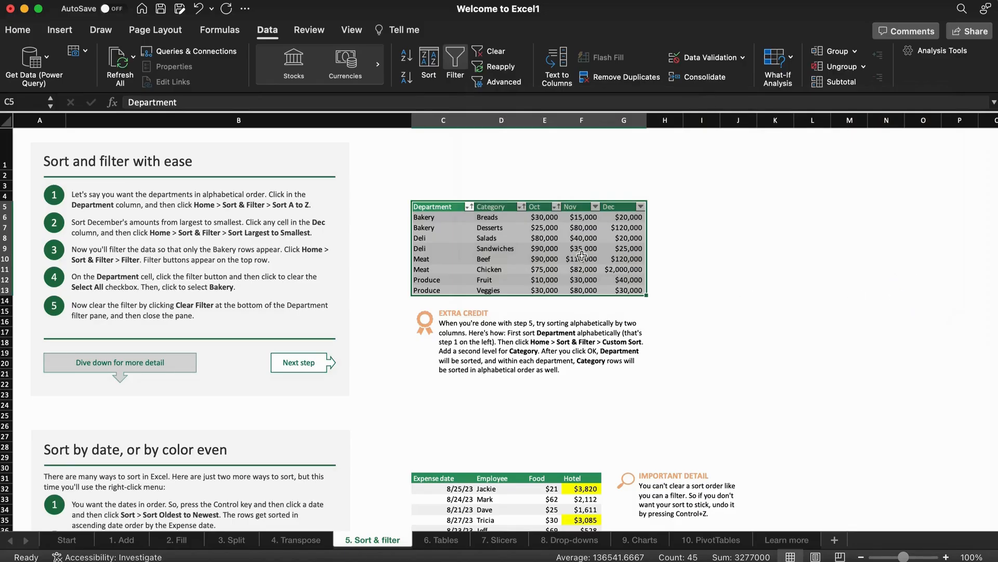
{"action": "left_click", "coordinate": [438, 218]}
{"action": "left_click_drag", "start_coordinate": [437, 227], "coordinate": [435, 289]}
{"action": "left_click_drag", "start_coordinate": [494, 206], "coordinate": [499, 285]}
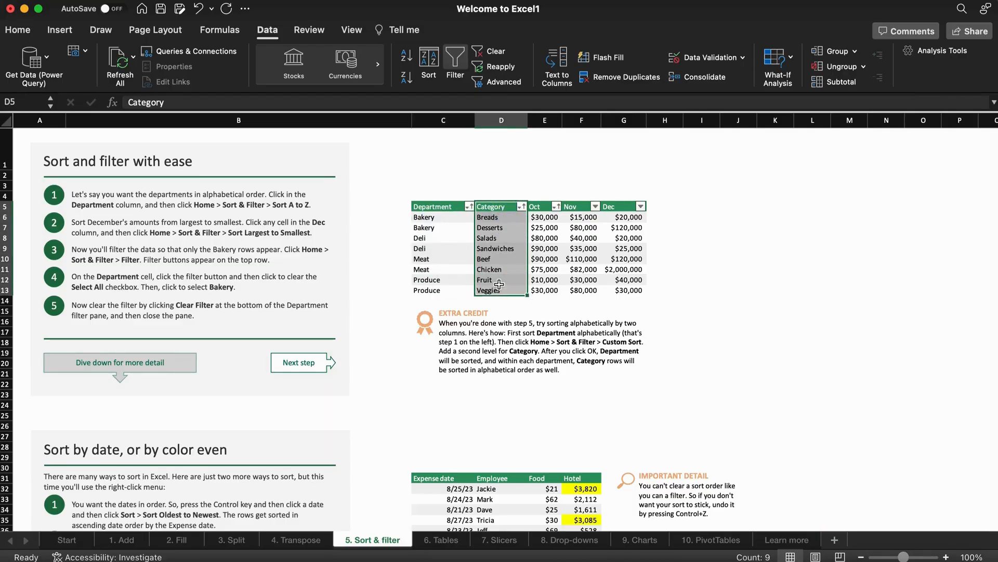
On the 6. Tables sheet, format C5:G13 as a table with headers.
{"action": "left_click", "coordinate": [442, 540]}
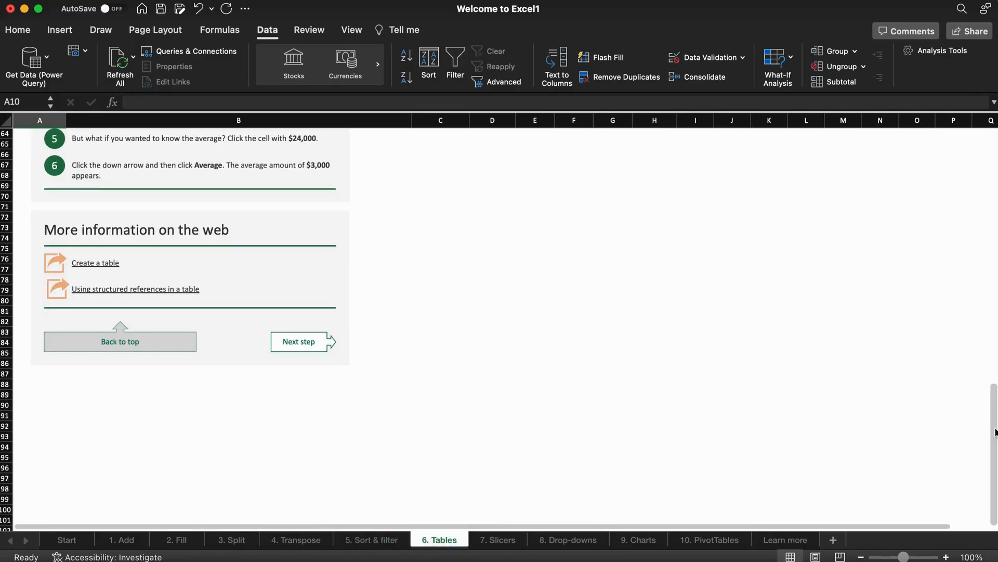
{"action": "scroll", "coordinate": [991, 421], "scroll_direction": "up", "scroll_amount": 20}
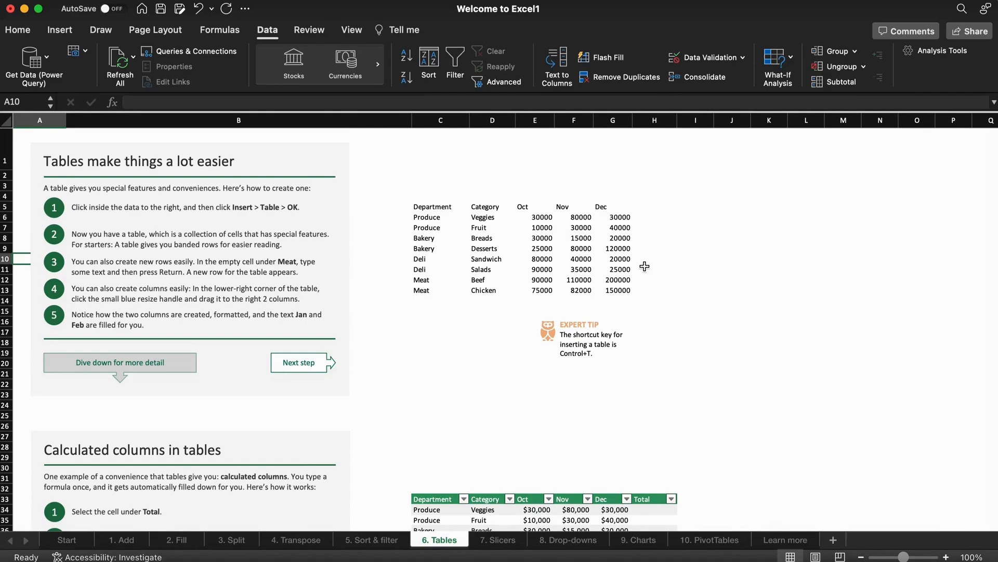
{"action": "left_click_drag", "start_coordinate": [425, 210], "coordinate": [601, 291]}
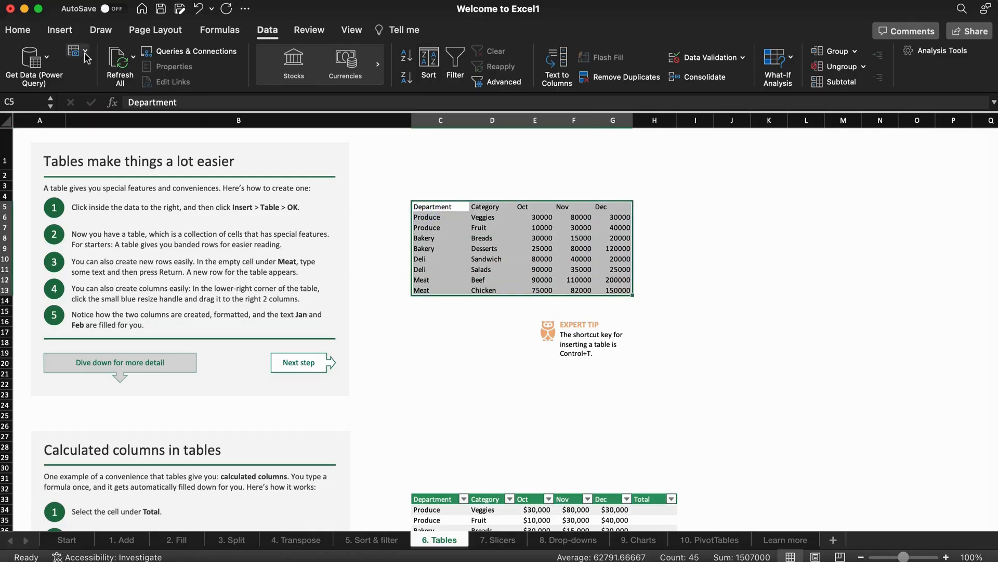
{"action": "left_click", "coordinate": [60, 31]}
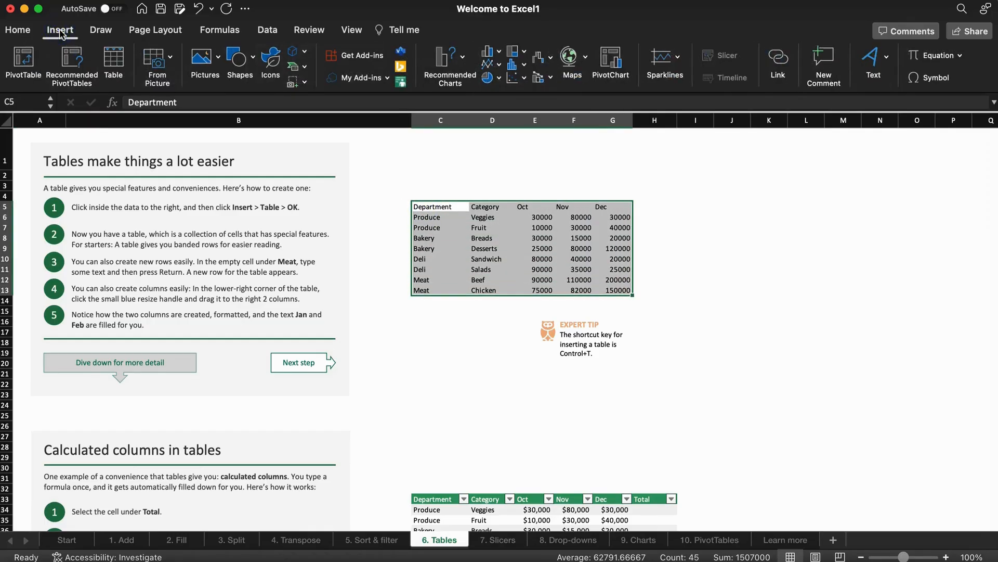
{"action": "left_click", "coordinate": [30, 34]}
{"action": "left_click", "coordinate": [660, 62]}
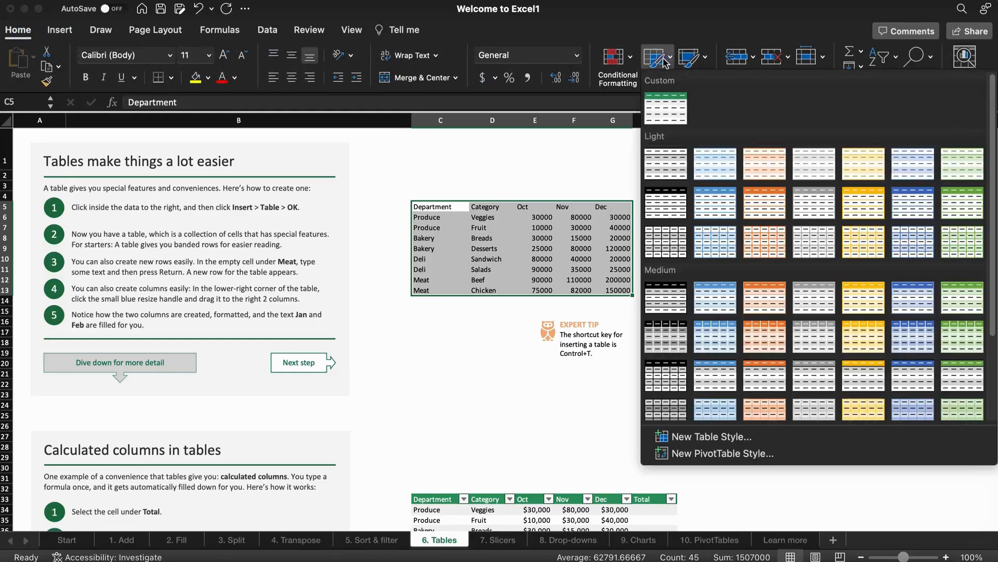
{"action": "left_click", "coordinate": [729, 205]}
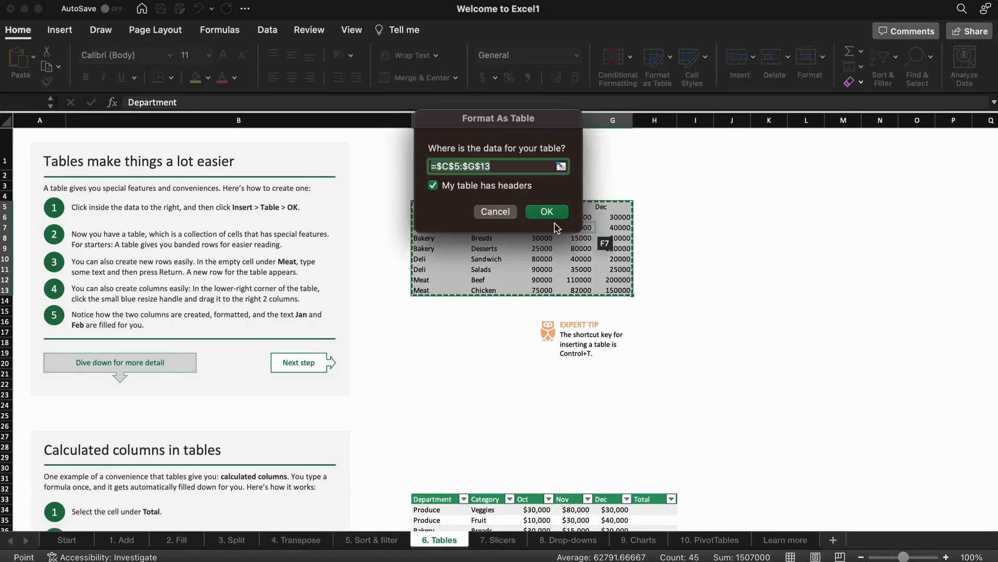
{"action": "left_click", "coordinate": [543, 215]}
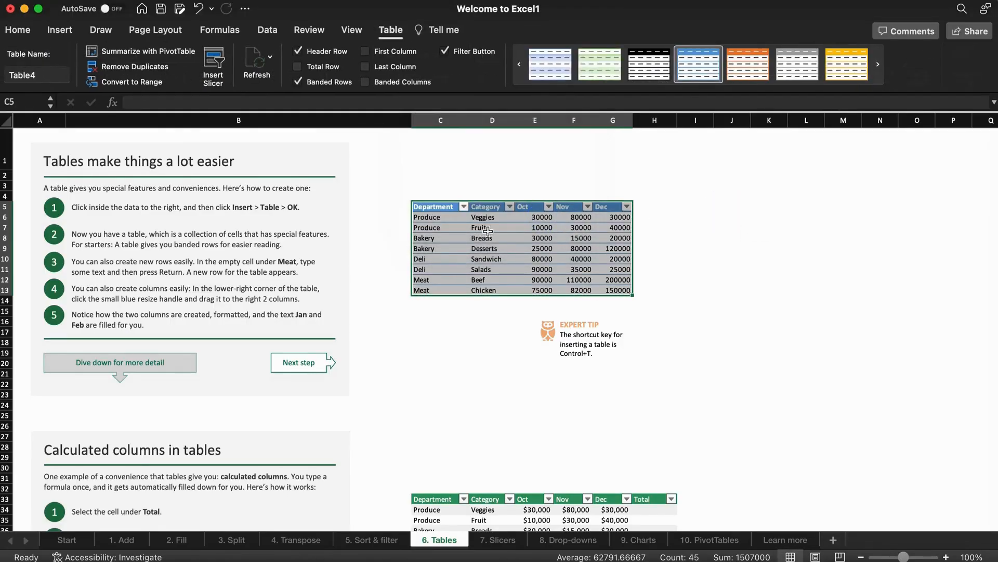
Try grey and yellow table styles, then settle on the blue style.
{"action": "left_click", "coordinate": [796, 76]}
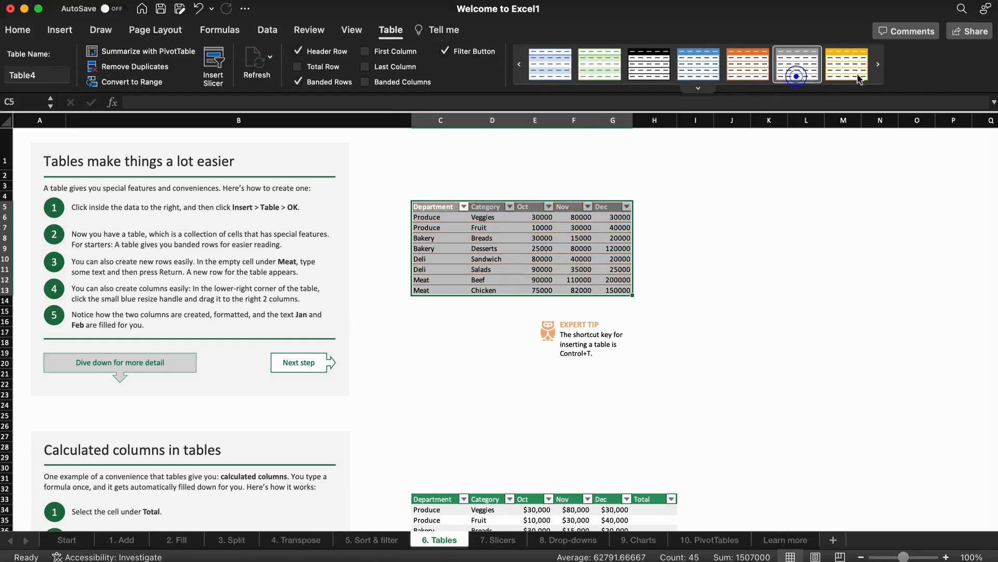
{"action": "left_click", "coordinate": [839, 75]}
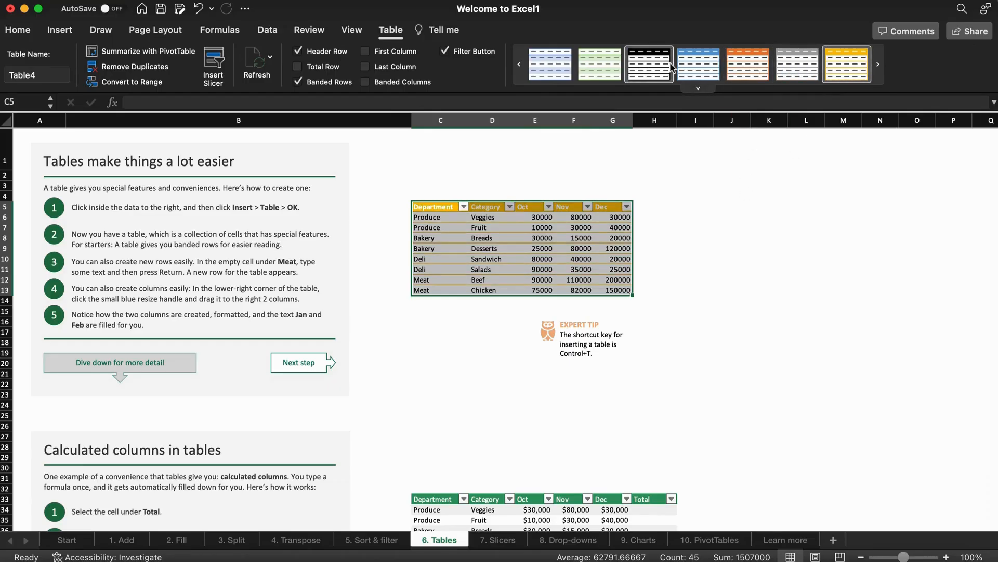
{"action": "left_click", "coordinate": [691, 69]}
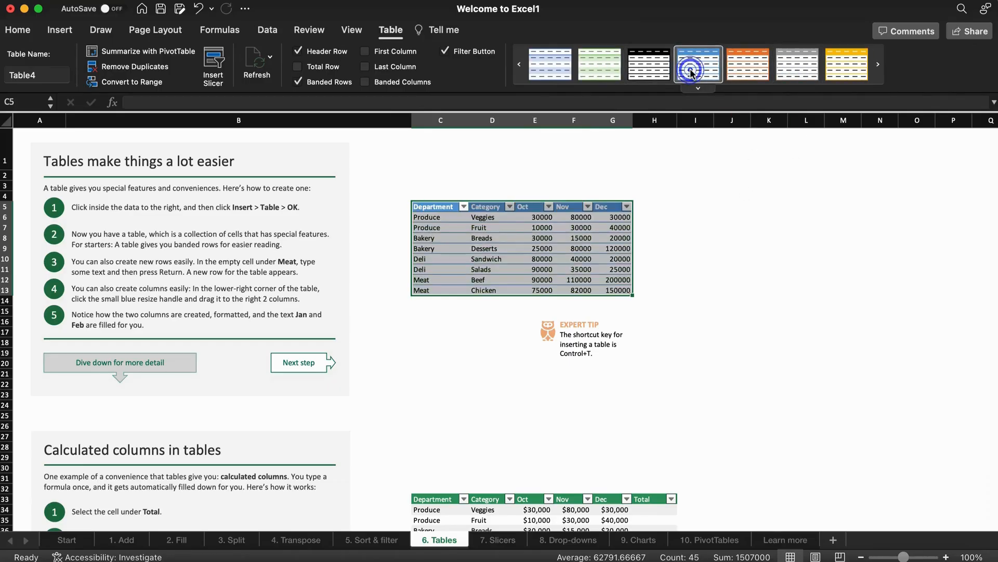
{"action": "left_click", "coordinate": [616, 301]}
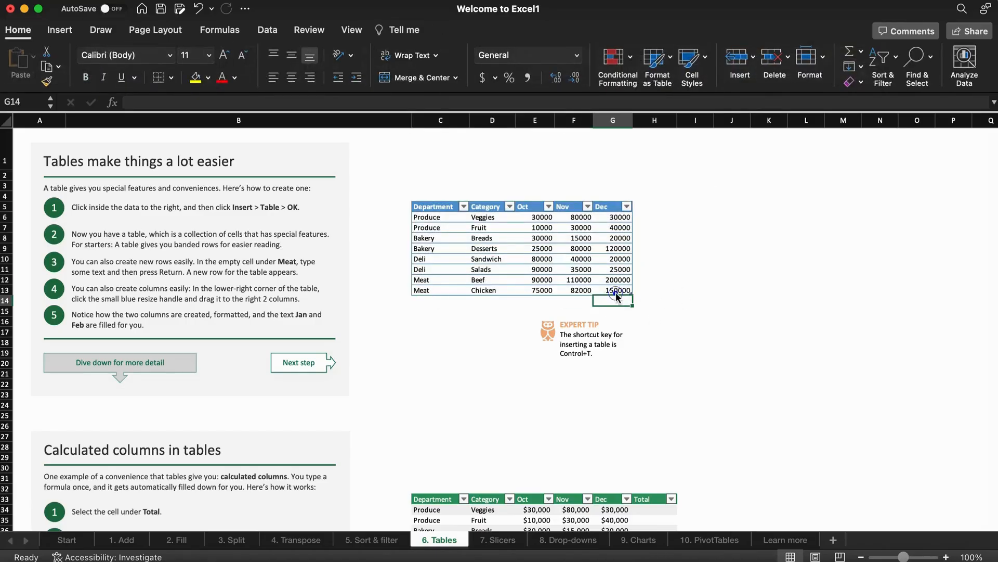
{"action": "left_click", "coordinate": [616, 292]}
{"action": "right_click", "coordinate": [615, 292]}
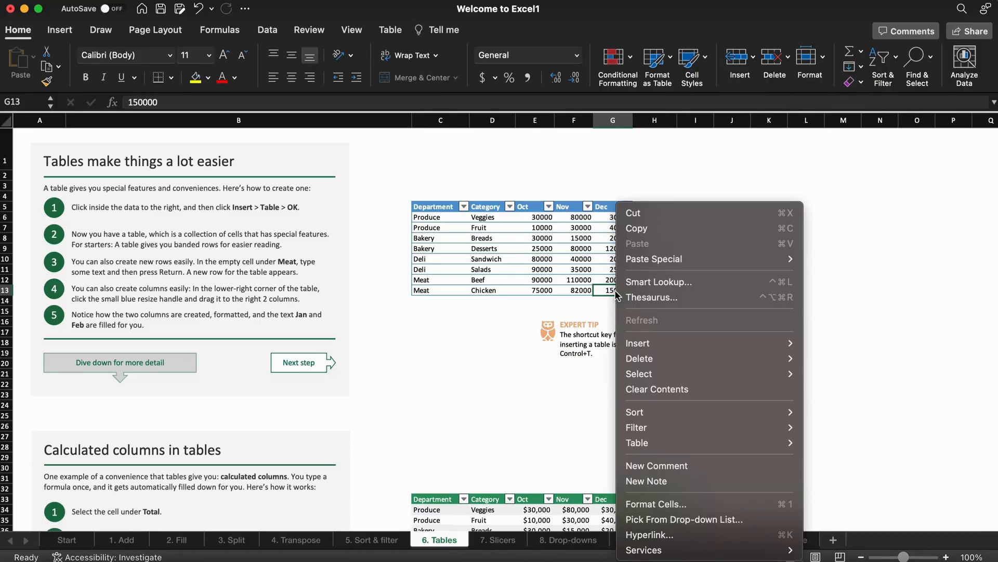
{"action": "mouse_move", "coordinate": [656, 349]}
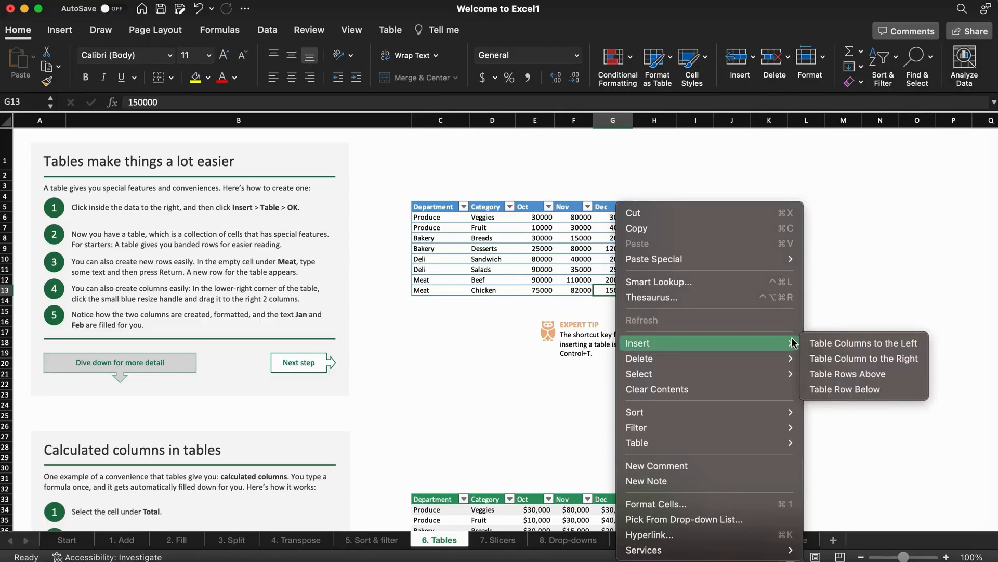
{"action": "left_click", "coordinate": [844, 390]}
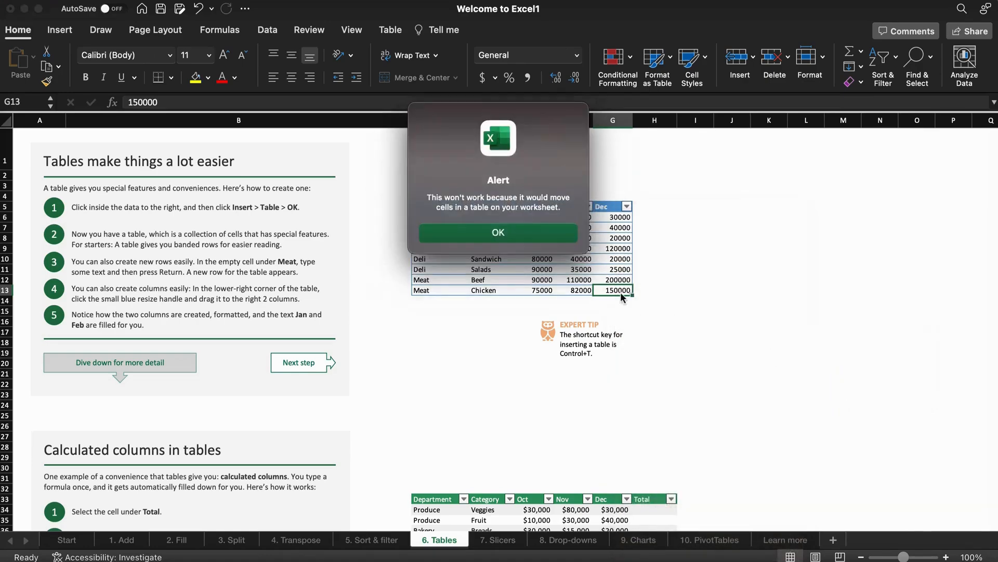
{"action": "left_click", "coordinate": [528, 232]}
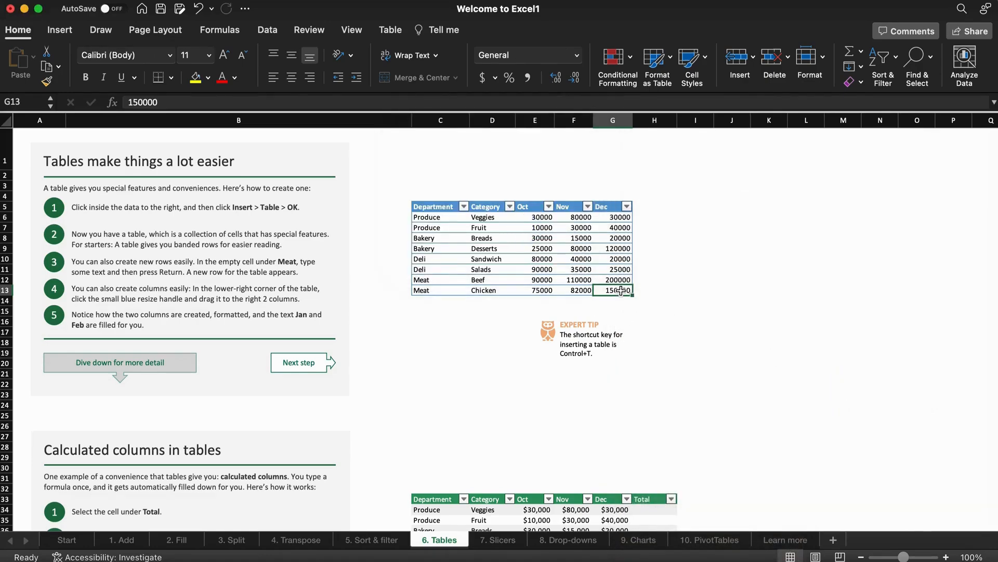
{"action": "left_click_drag", "start_coordinate": [613, 207], "coordinate": [611, 291]}
{"action": "right_click", "coordinate": [604, 208]}
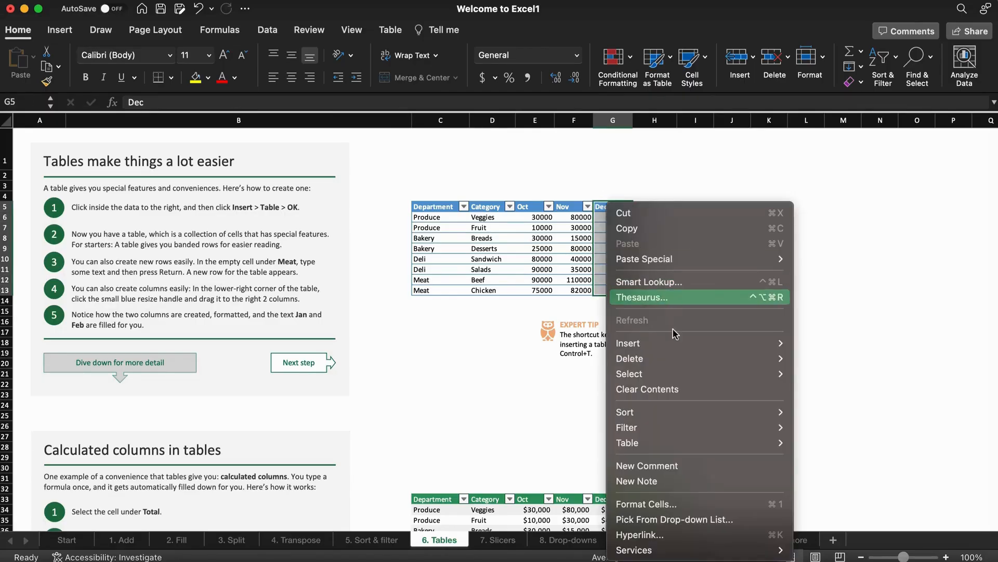
{"action": "mouse_move", "coordinate": [687, 372]}
{"action": "mouse_move", "coordinate": [703, 341]}
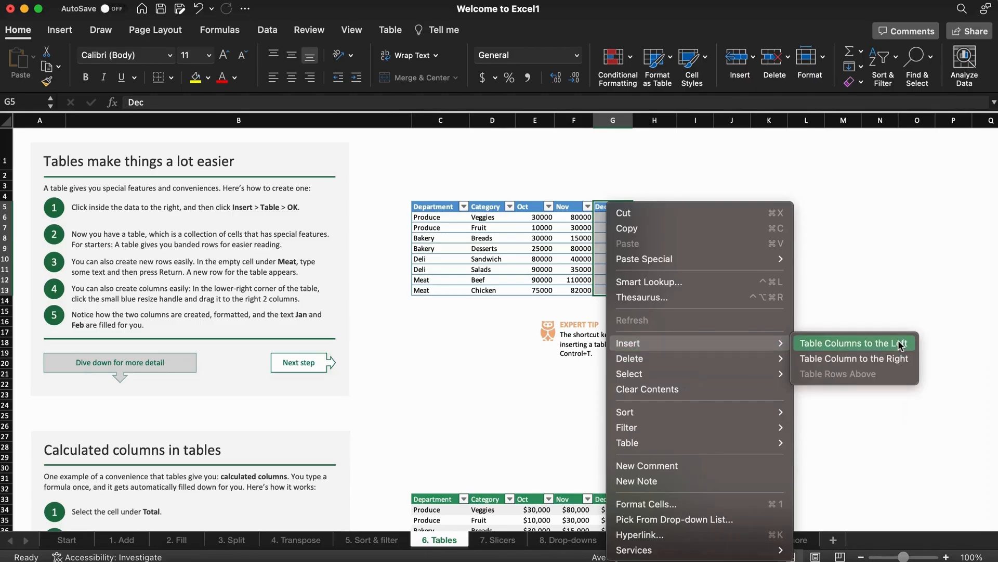
{"action": "left_click", "coordinate": [899, 313]}
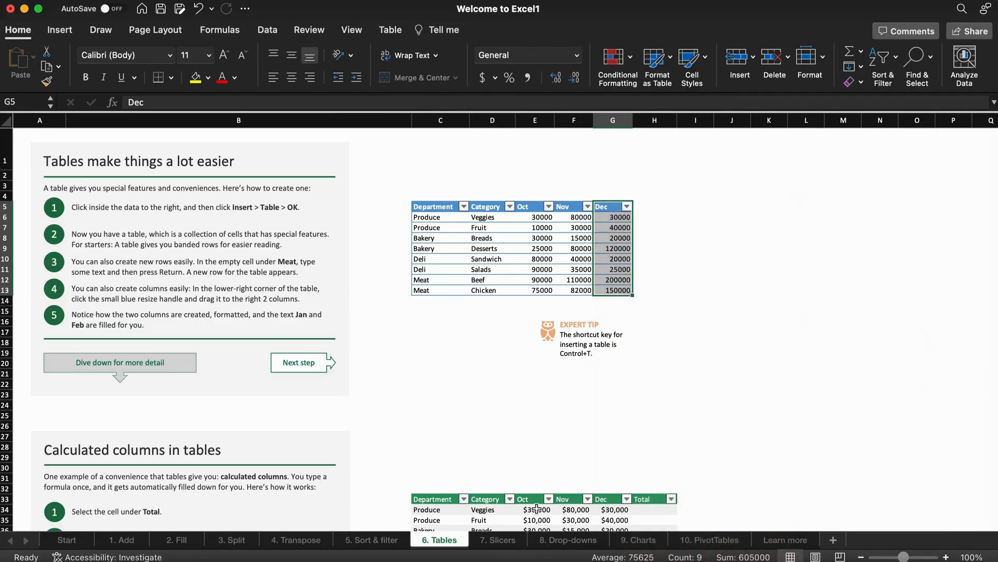
{"action": "left_click", "coordinate": [498, 540]}
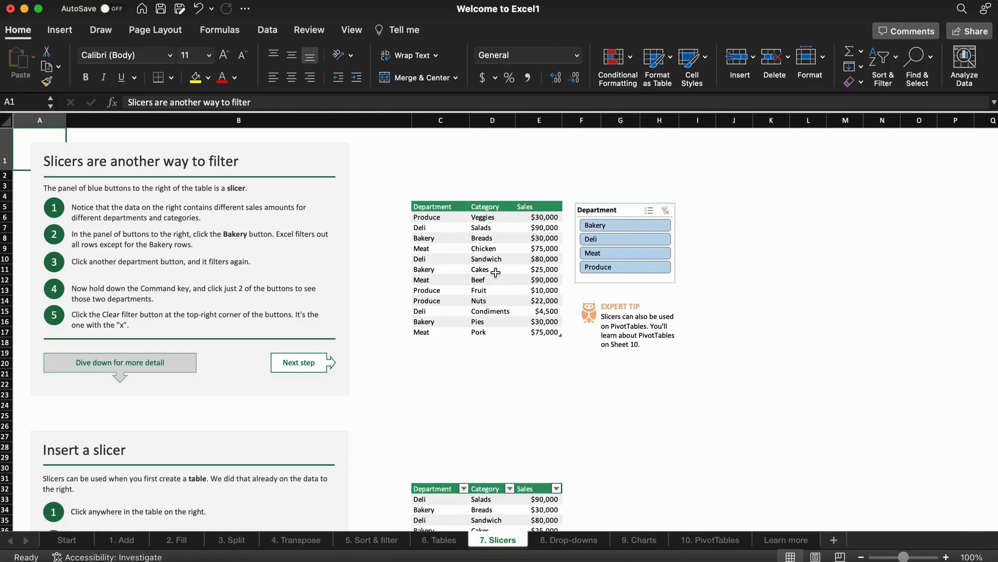
Filter the upper table with the existing slicer to Meat, Deli, then Produce rows.
{"action": "left_click", "coordinate": [612, 251]}
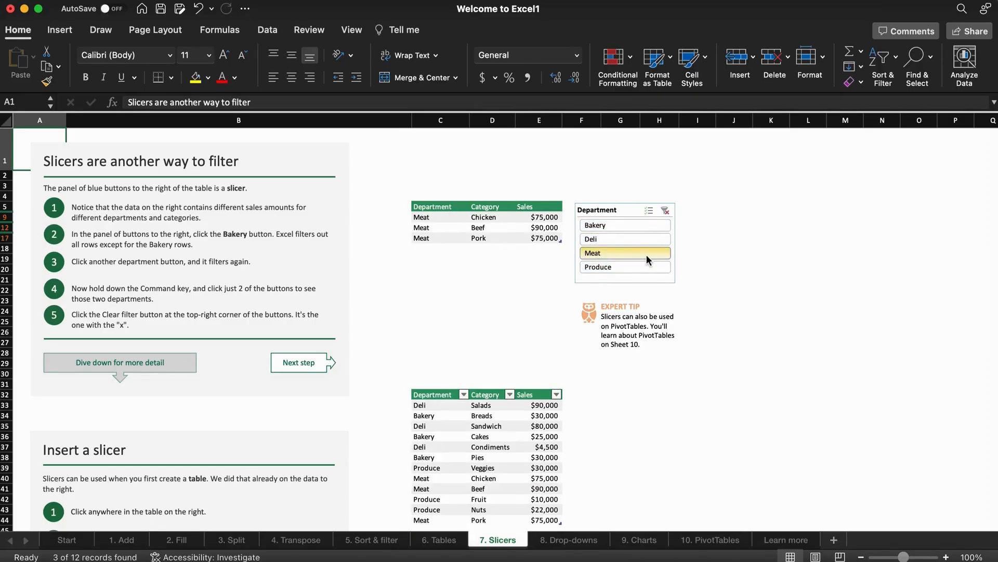
{"action": "left_click", "coordinate": [632, 239]}
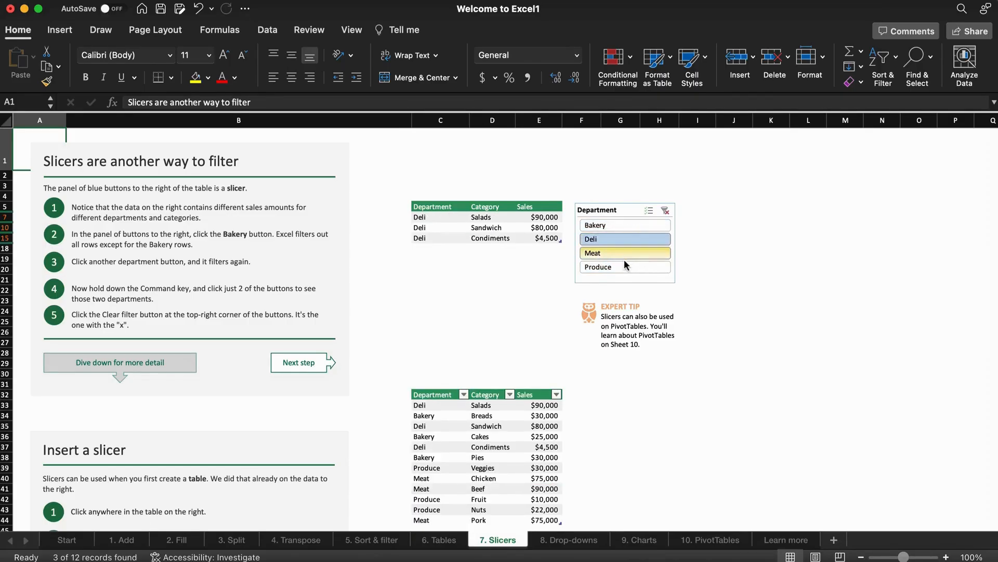
{"action": "left_click", "coordinate": [621, 263]}
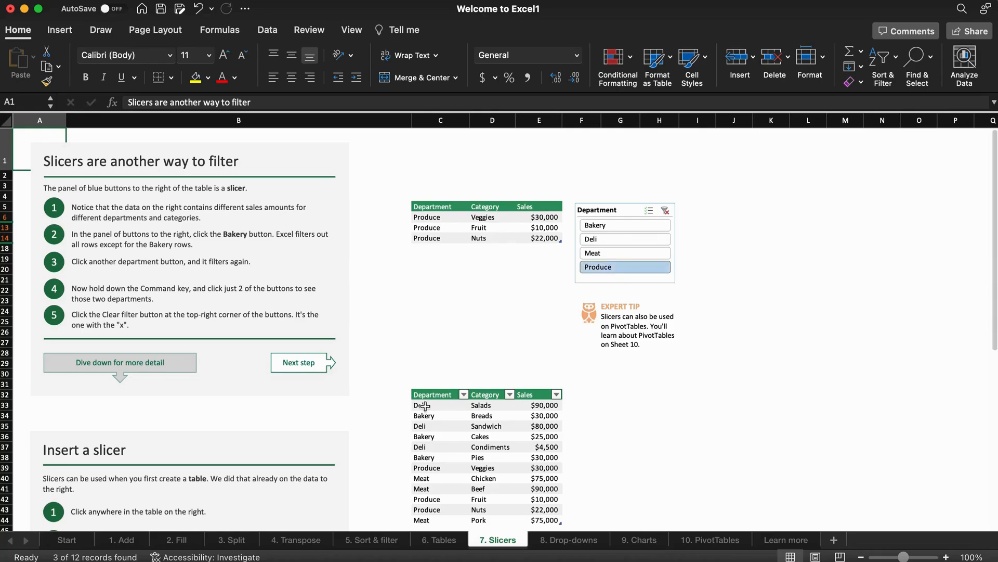
Insert a Department slicer for the lower sales table.
{"action": "left_click_drag", "start_coordinate": [420, 400], "coordinate": [458, 478]}
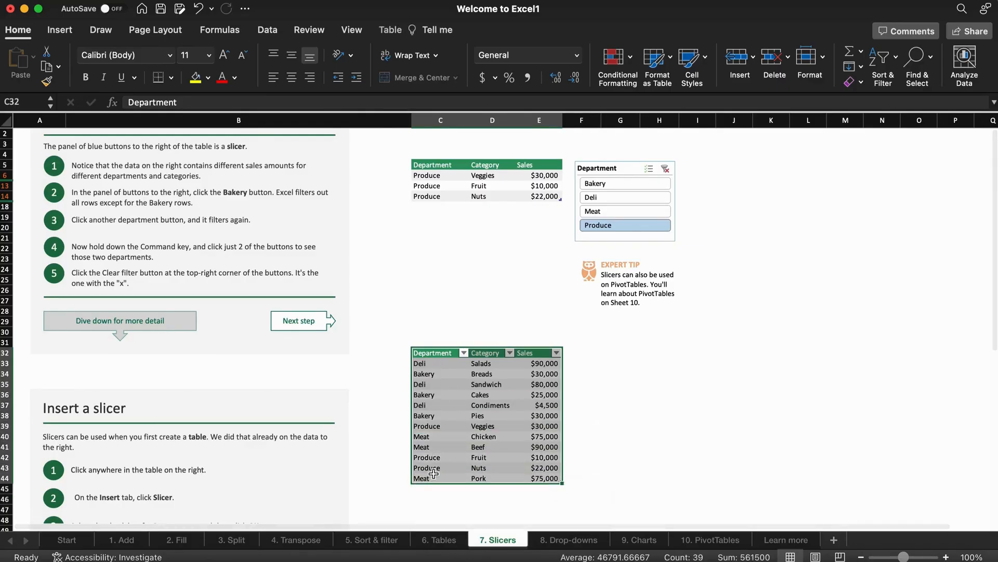
{"action": "left_click", "coordinate": [58, 32]}
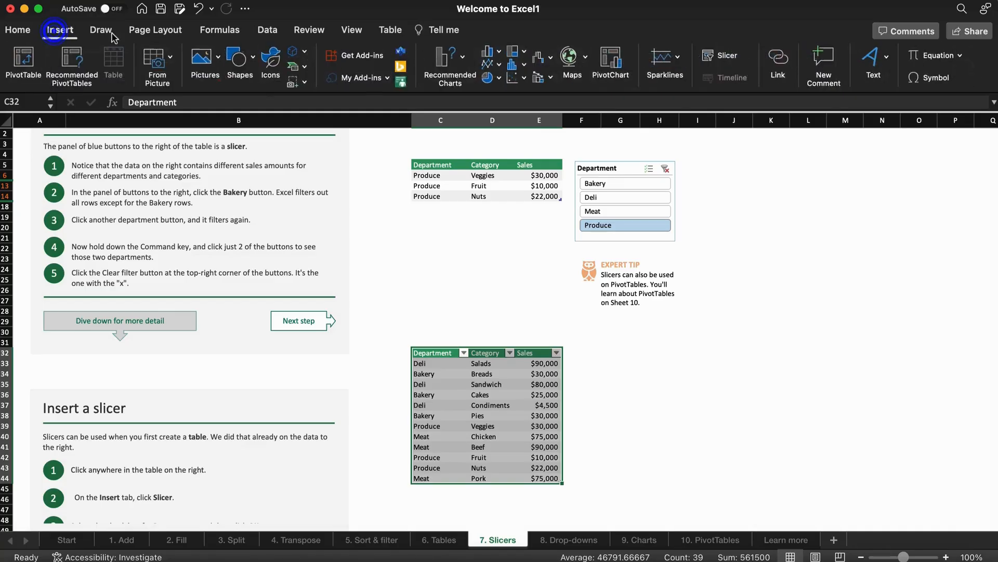
{"action": "left_click", "coordinate": [721, 55]}
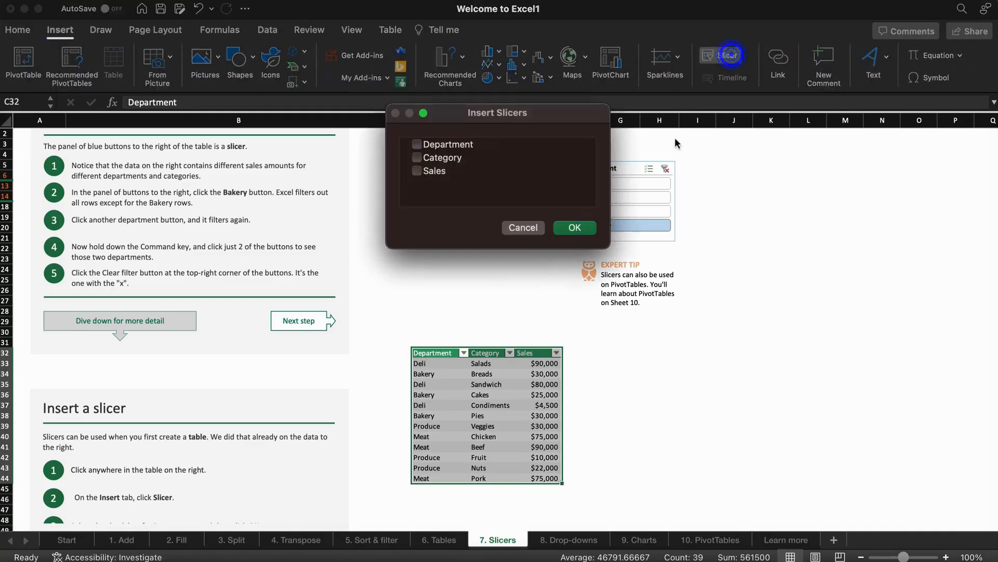
{"action": "left_click", "coordinate": [436, 147]}
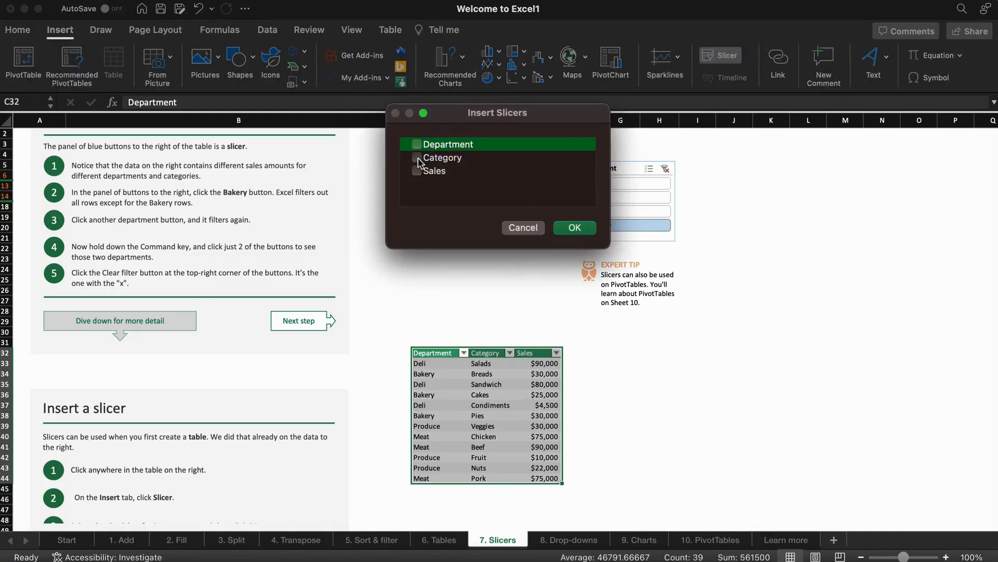
{"action": "left_click", "coordinate": [574, 229]}
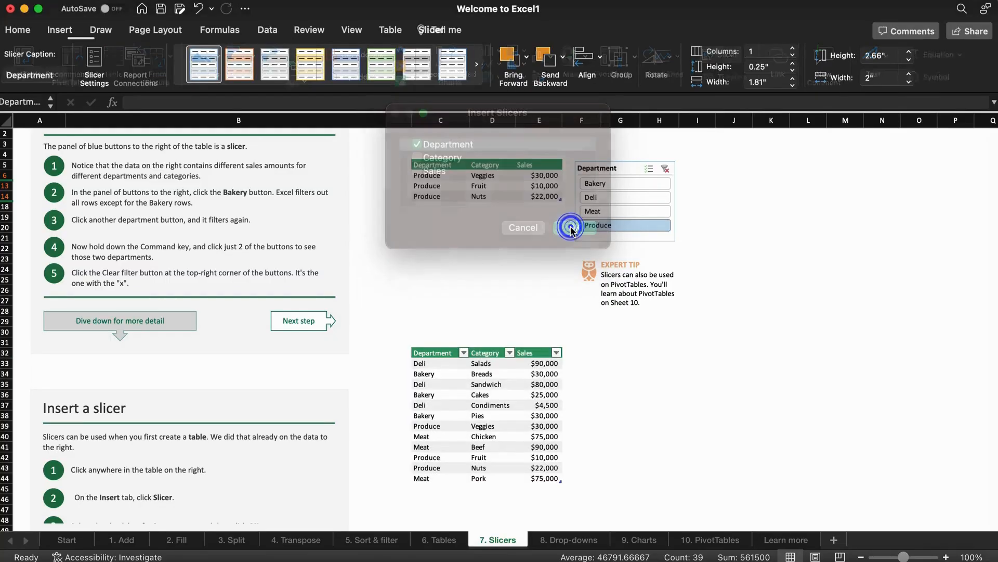
Move the Department slicer beside the lower table and filter it to Bakery rows.
{"action": "left_click_drag", "start_coordinate": [491, 263], "coordinate": [607, 335]}
{"action": "left_click", "coordinate": [608, 383]}
{"action": "left_click", "coordinate": [605, 398]}
{"action": "left_click", "coordinate": [597, 369]}
{"action": "left_click", "coordinate": [598, 357]}
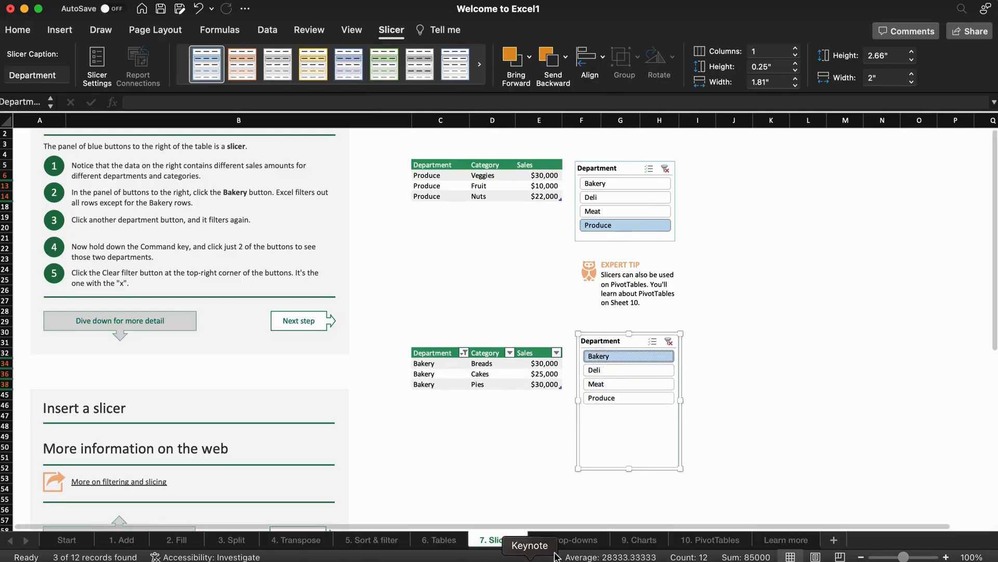
{"action": "left_click", "coordinate": [575, 542]}
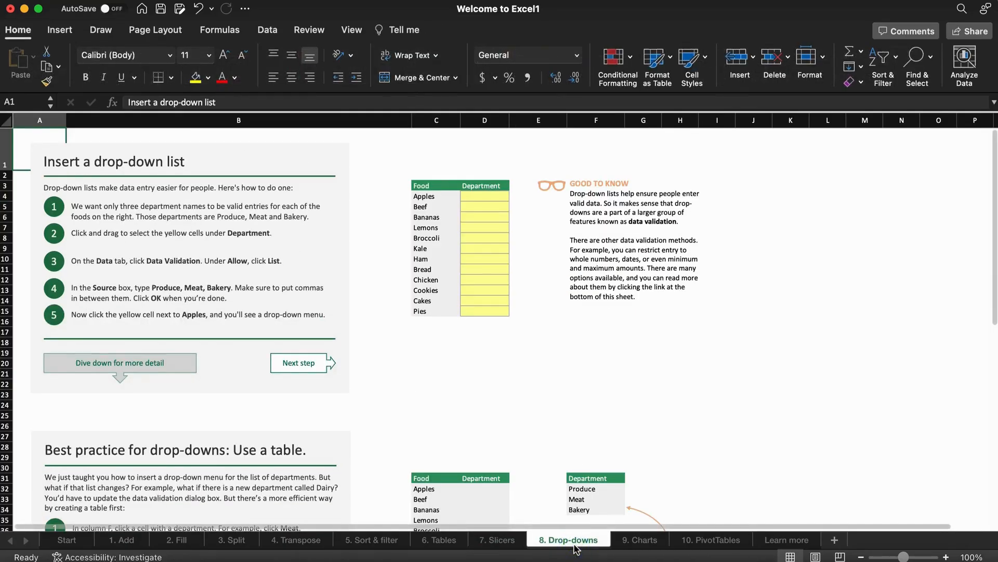
Give cell D4 a List data validation with source =$F$32:$F$34.
{"action": "left_click", "coordinate": [505, 196]}
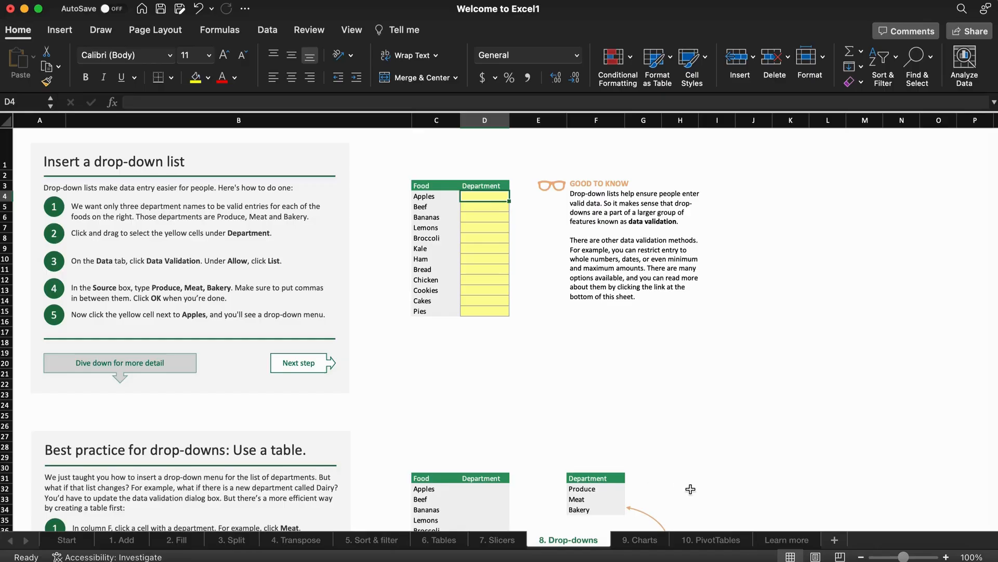
{"action": "scroll", "coordinate": [995, 312], "scroll_direction": "down", "scroll_amount": 3}
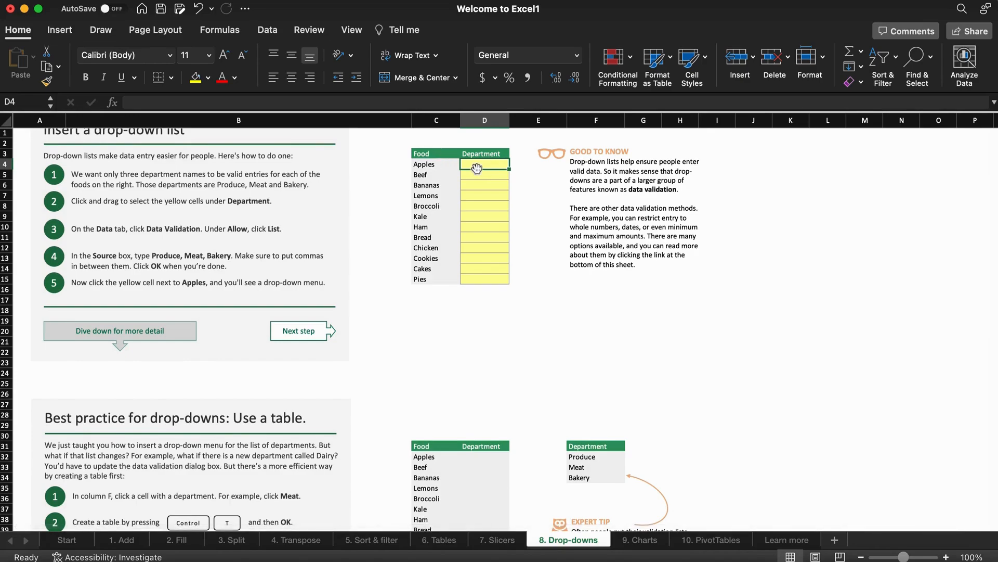
{"action": "left_click", "coordinate": [111, 32]}
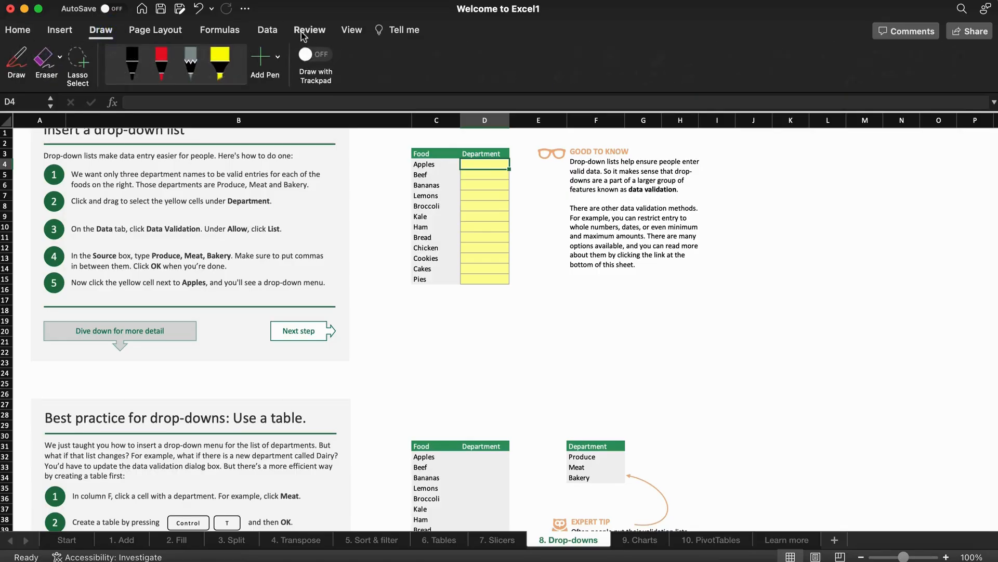
{"action": "left_click", "coordinate": [268, 32]}
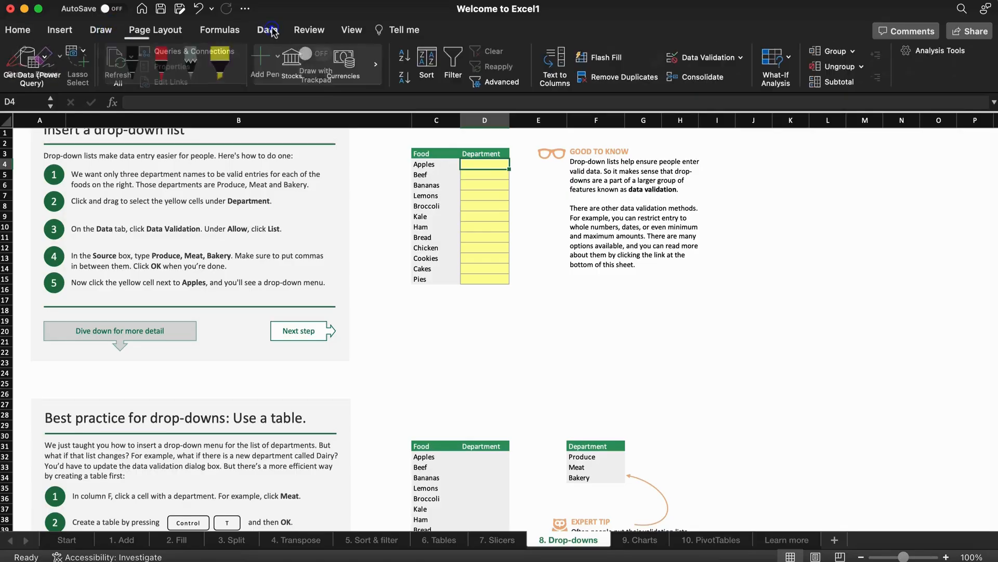
{"action": "left_click", "coordinate": [732, 60]}
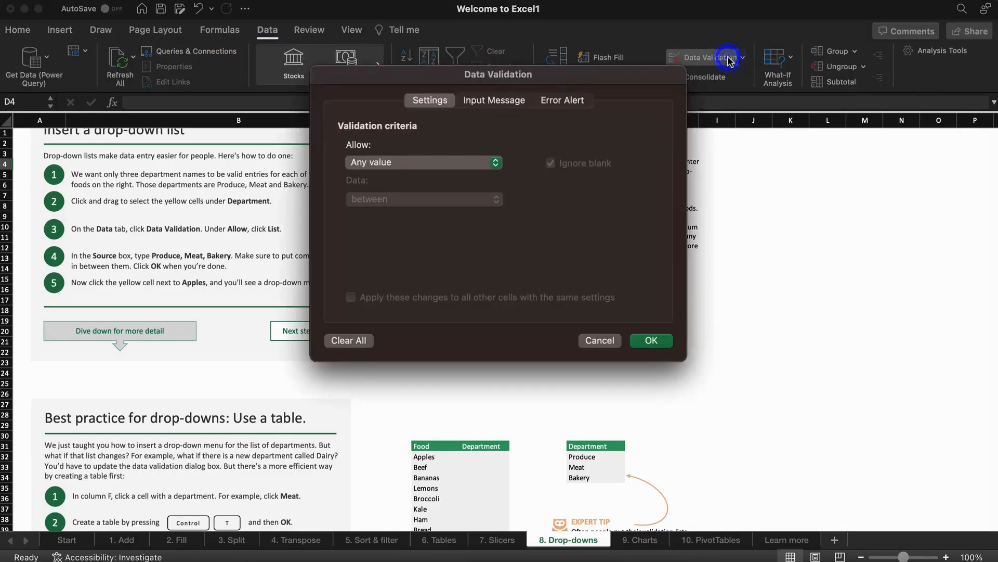
{"action": "left_click", "coordinate": [473, 167]}
{"action": "left_click", "coordinate": [430, 207]}
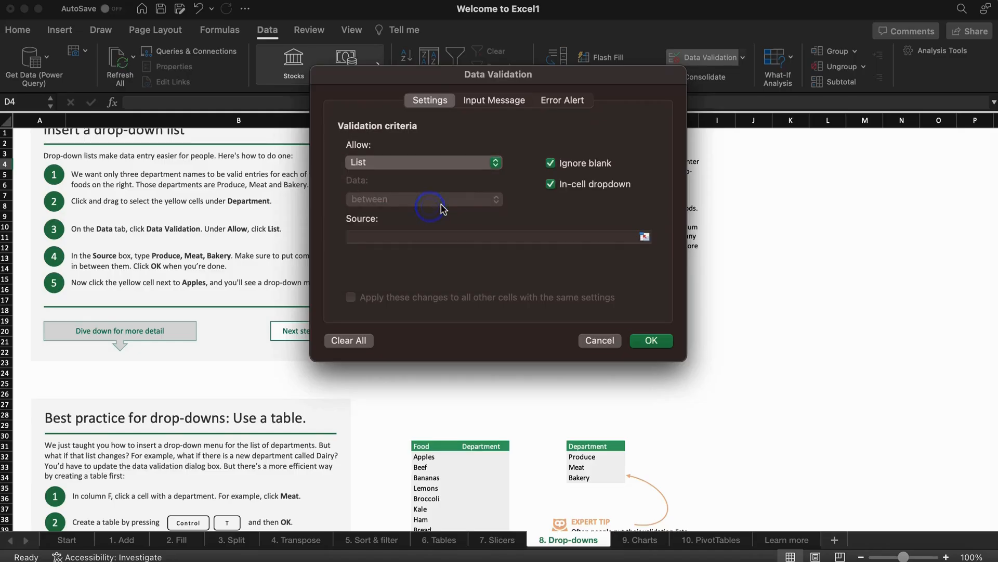
{"action": "left_click", "coordinate": [433, 236]}
{"action": "left_click_drag", "start_coordinate": [593, 457], "coordinate": [617, 477]}
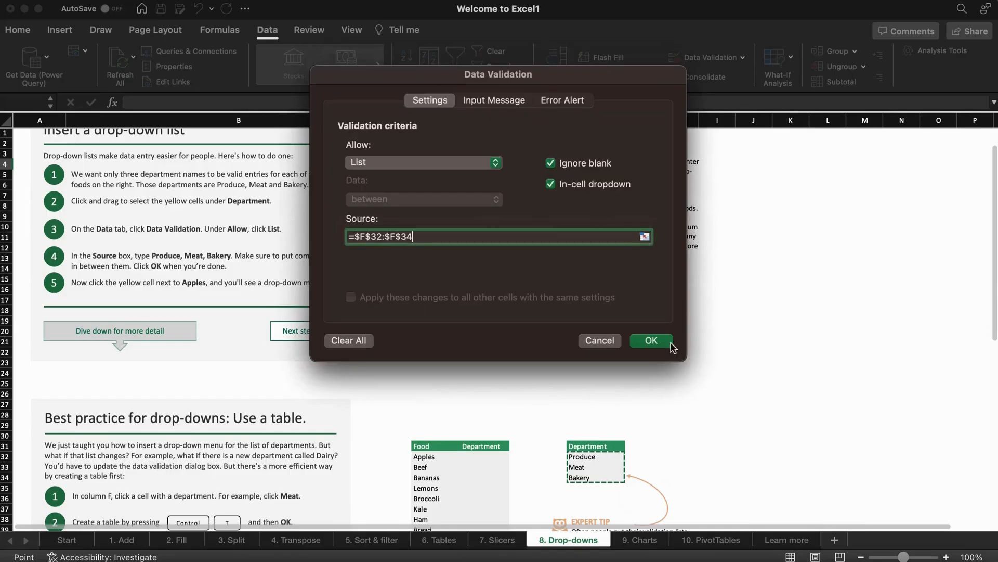
{"action": "left_click", "coordinate": [651, 341]}
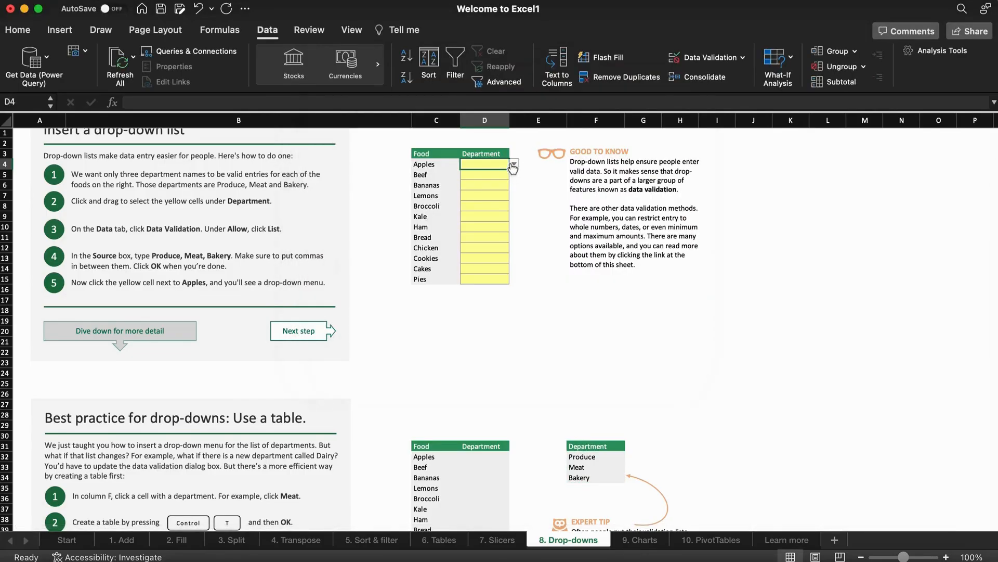
Undo the accidental move of cell D5 onto D4.
{"action": "left_click", "coordinate": [502, 176]}
{"action": "left_click_drag", "start_coordinate": [500, 171], "coordinate": [500, 166]}
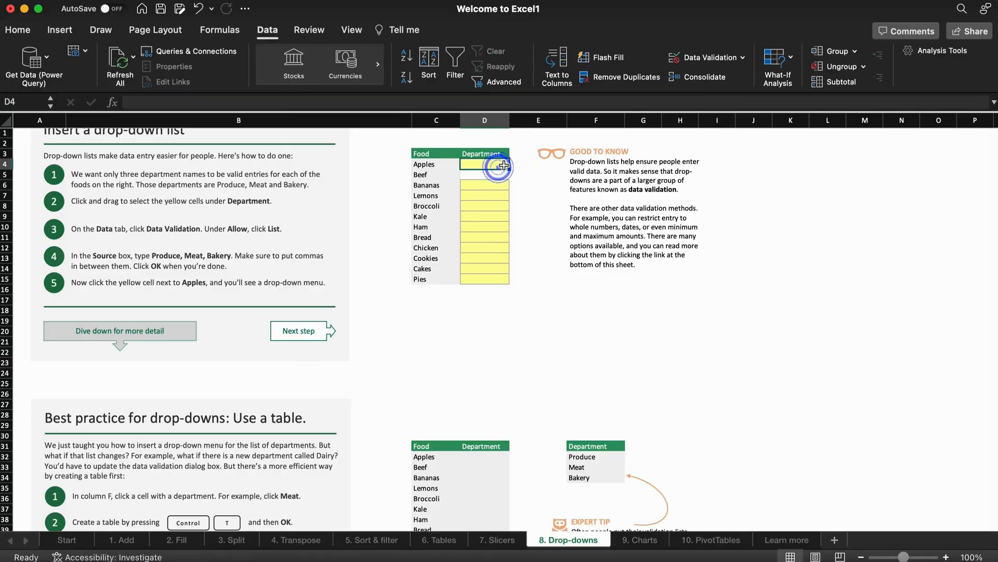
{"action": "key", "text": "super+z"}
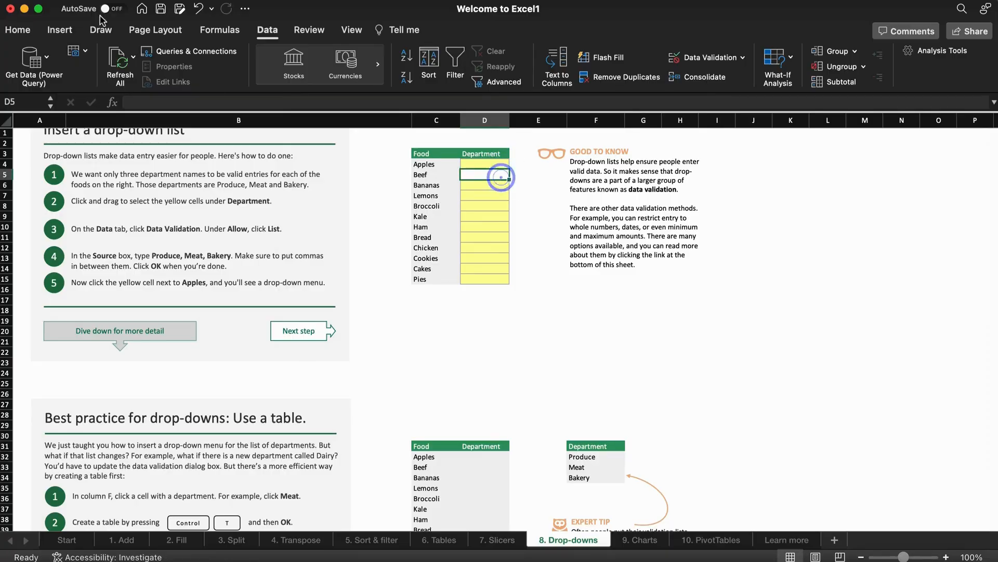
Undo, then reapply D4's List validation sourced from the departments in F32:F34.
{"action": "left_click", "coordinate": [201, 14]}
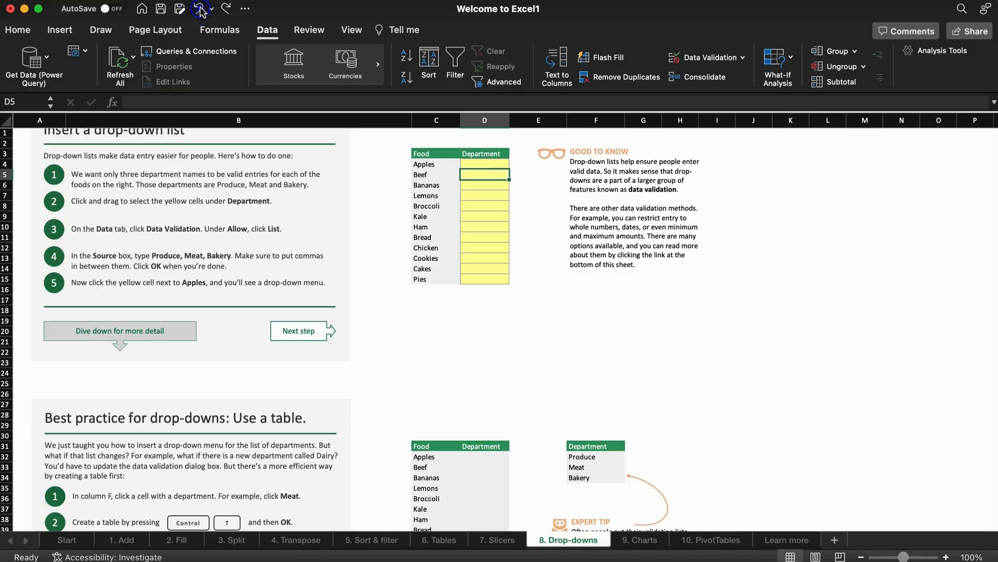
{"action": "left_click", "coordinate": [491, 164]}
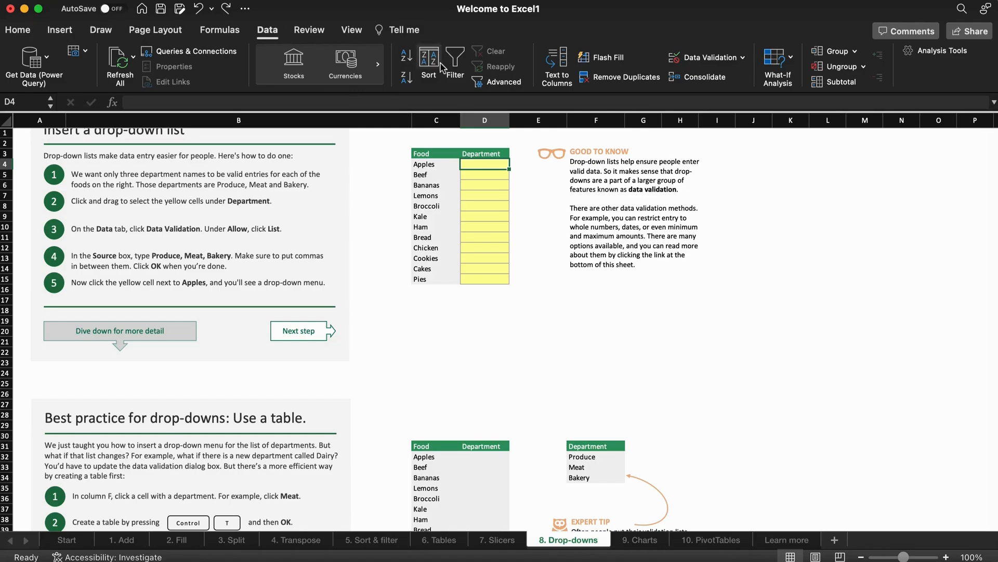
{"action": "left_click", "coordinate": [692, 58]}
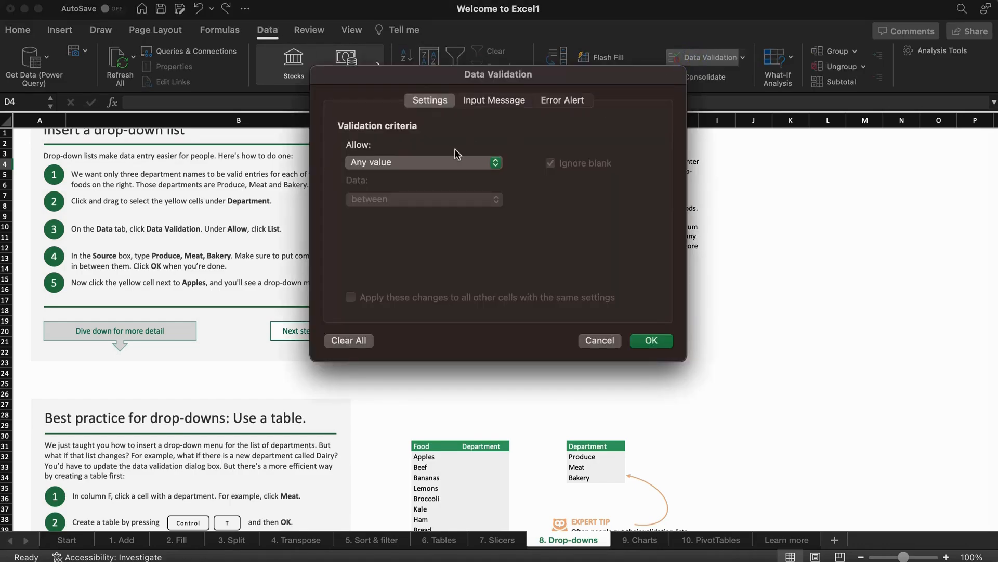
{"action": "left_click", "coordinate": [487, 167]}
{"action": "left_click", "coordinate": [449, 211]}
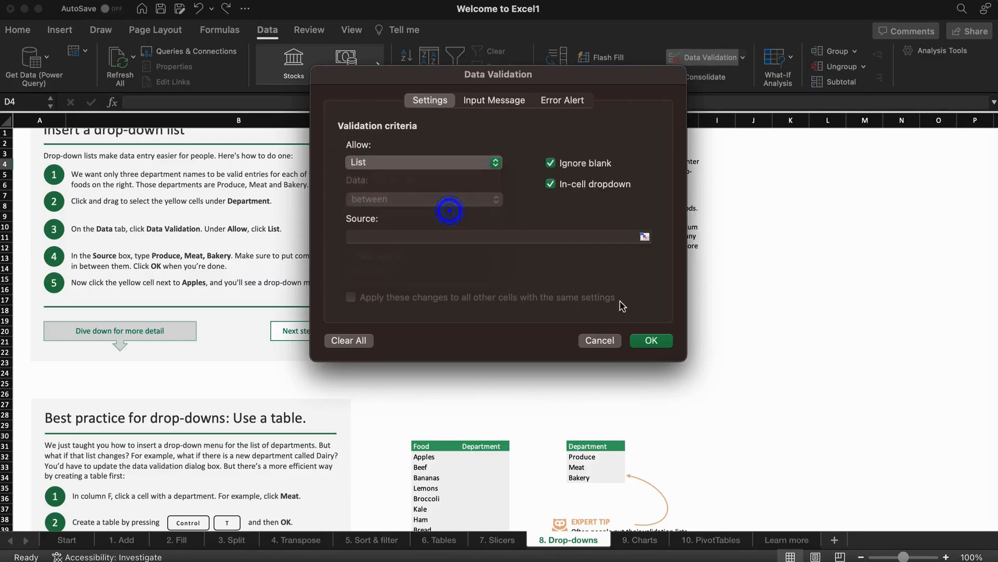
{"action": "left_click", "coordinate": [546, 236]}
{"action": "left_click_drag", "start_coordinate": [583, 457], "coordinate": [586, 477]}
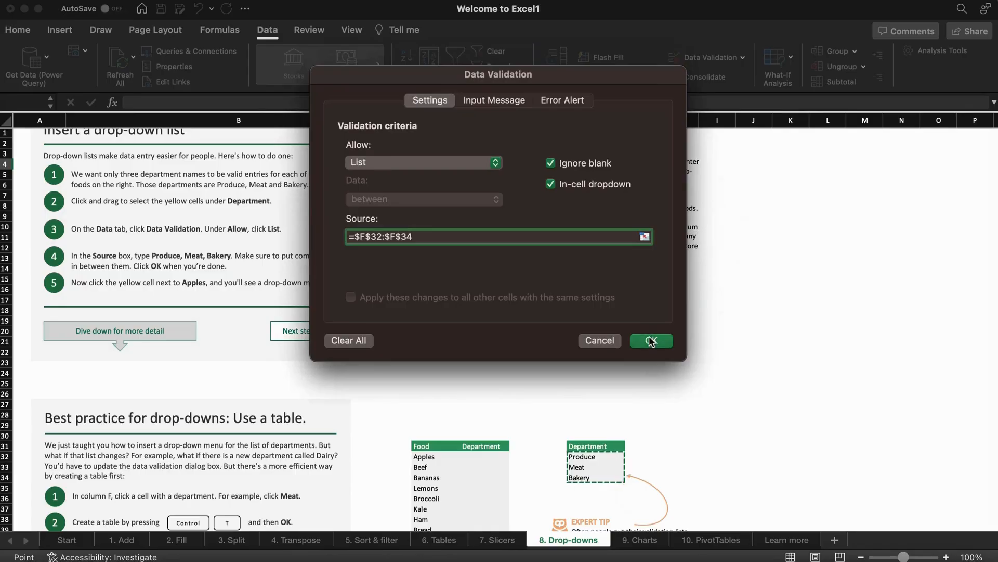
{"action": "left_click", "coordinate": [649, 338]}
Pick Meat, then Bakery, from D4's department drop-down.
{"action": "left_click", "coordinate": [514, 164]}
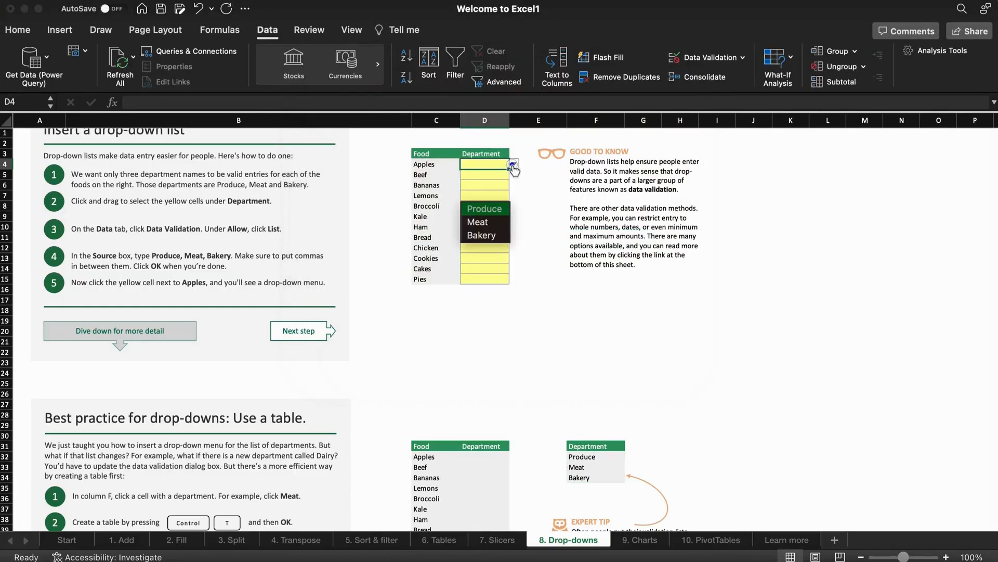
{"action": "left_click", "coordinate": [504, 225]}
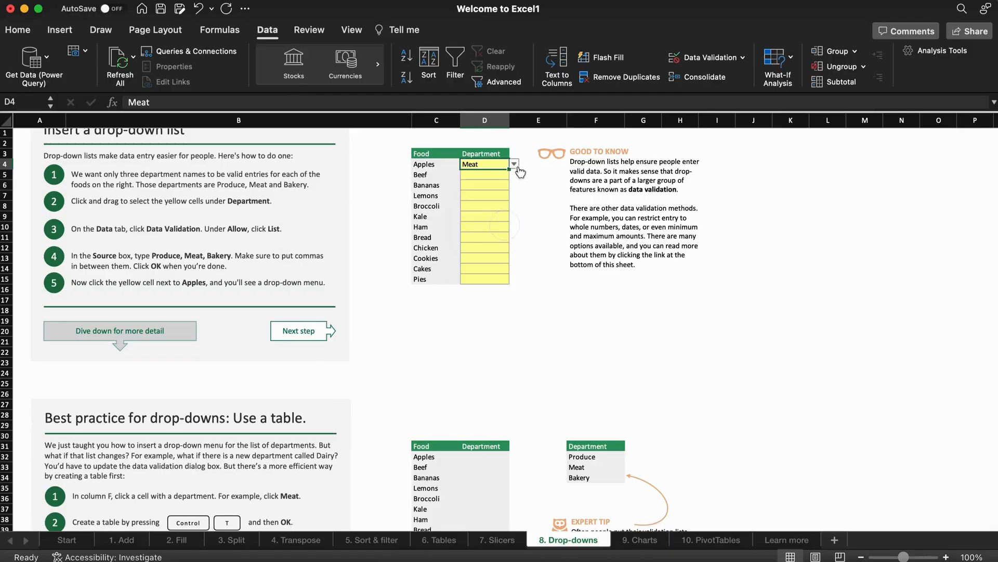
{"action": "left_click", "coordinate": [514, 164]}
{"action": "left_click", "coordinate": [496, 238]}
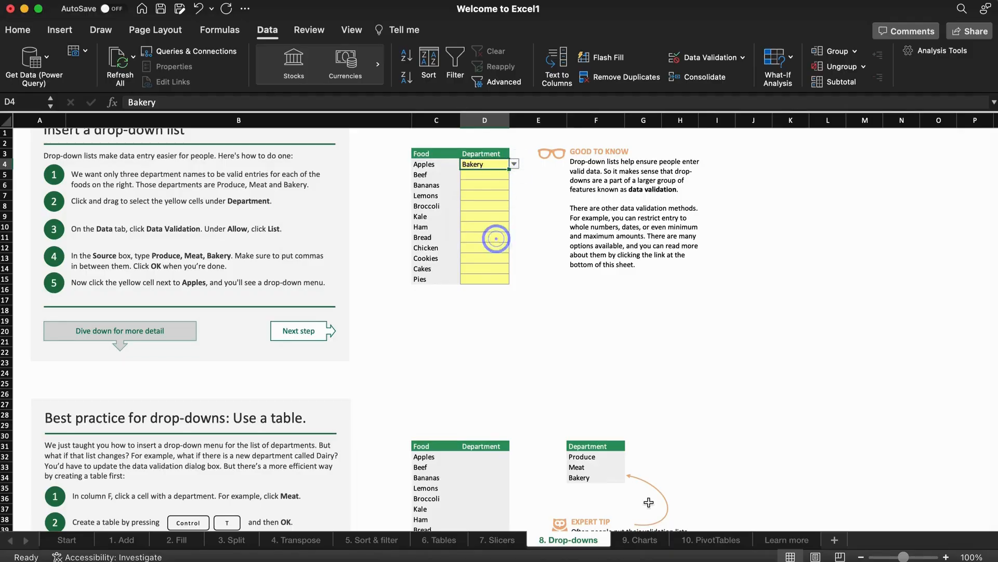
On the 9. Charts sheet, insert a clustered column chart of the Date and Conference attendance table.
{"action": "left_click", "coordinate": [645, 539]}
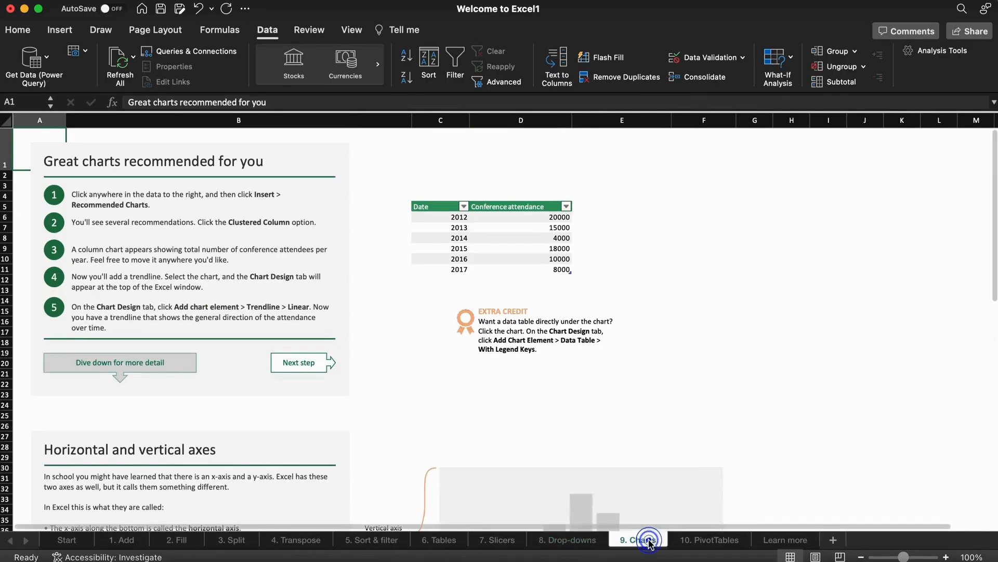
{"action": "left_click_drag", "start_coordinate": [993, 291], "coordinate": [992, 336]}
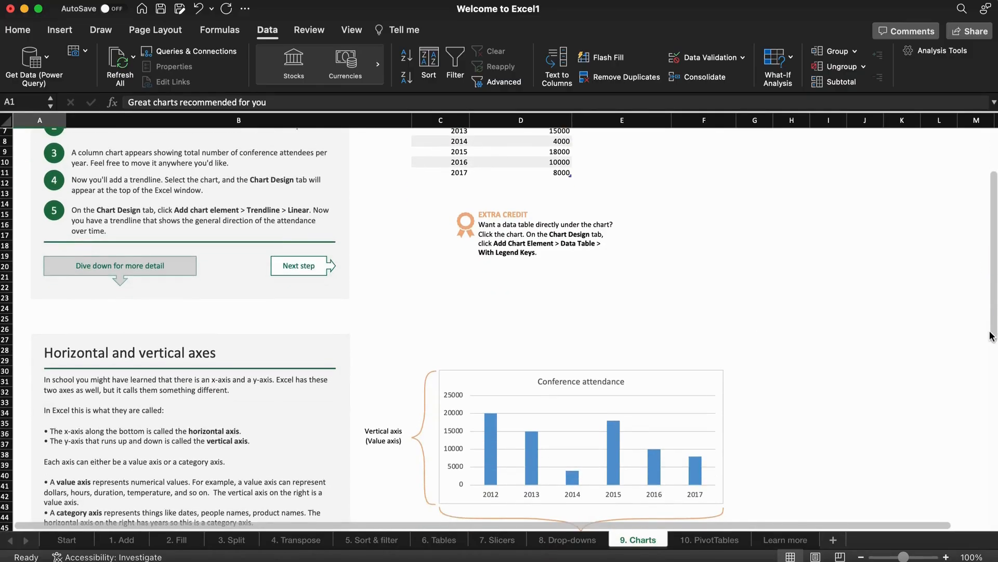
{"action": "left_click_drag", "start_coordinate": [991, 336], "coordinate": [992, 289]}
{"action": "left_click_drag", "start_coordinate": [435, 206], "coordinate": [483, 261]}
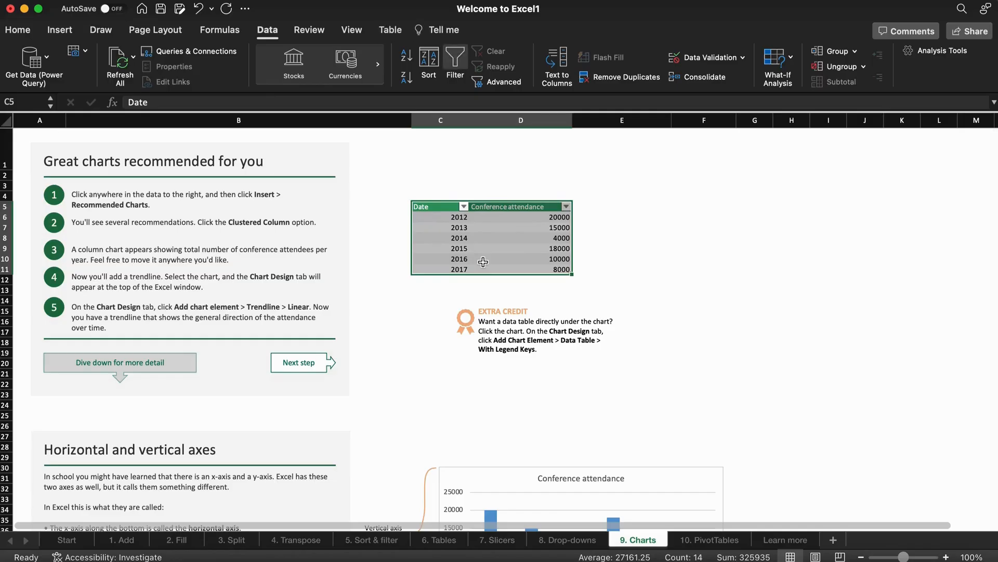
{"action": "left_click", "coordinate": [60, 30]}
{"action": "left_click", "coordinate": [494, 51]}
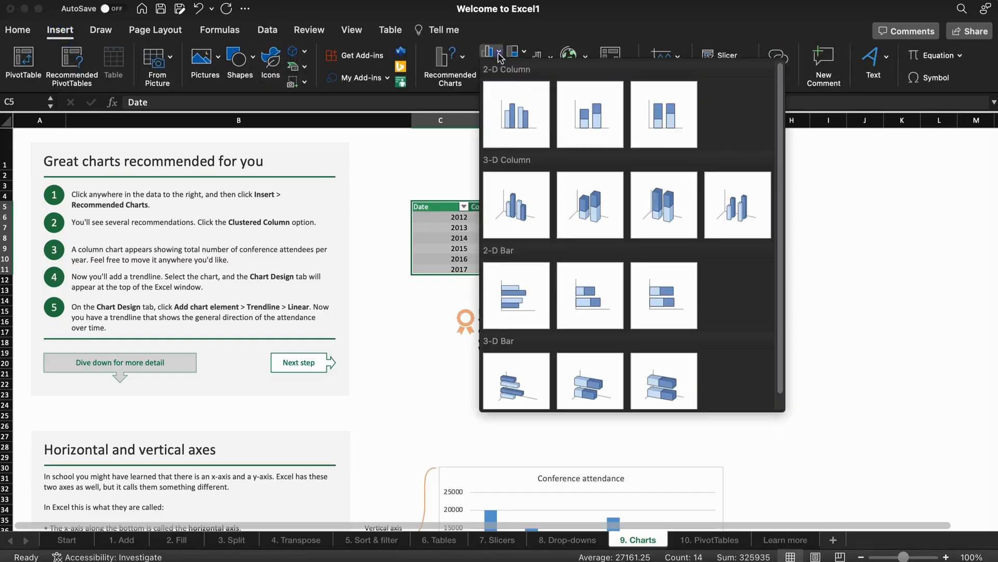
{"action": "left_click", "coordinate": [531, 133]}
Move the column chart right of the table and recolour it with the orange palette.
{"action": "left_click_drag", "start_coordinate": [557, 258], "coordinate": [801, 187]}
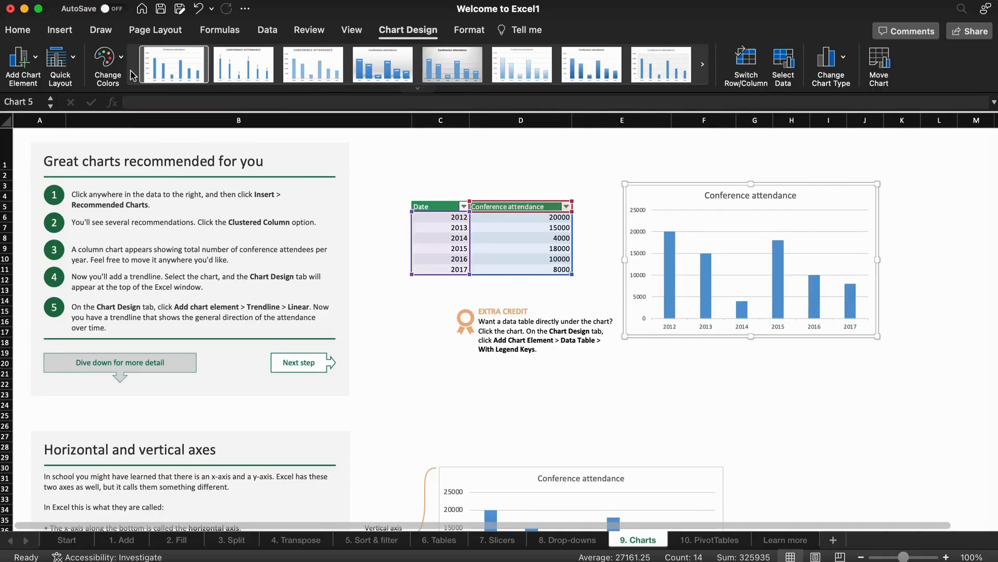
{"action": "left_click", "coordinate": [108, 65]}
{"action": "left_click", "coordinate": [126, 119]}
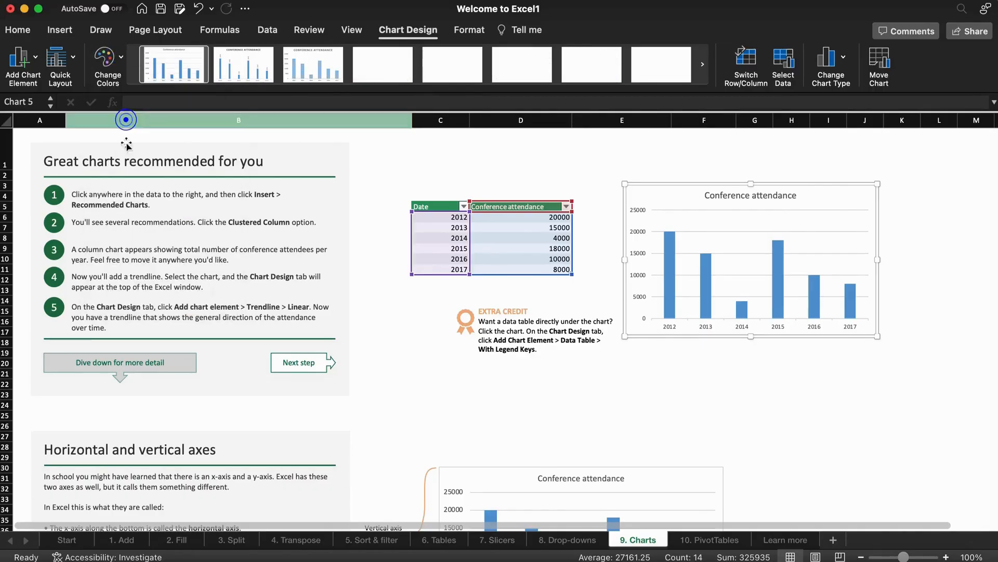
{"action": "left_click", "coordinate": [107, 63]}
{"action": "left_click", "coordinate": [113, 235]}
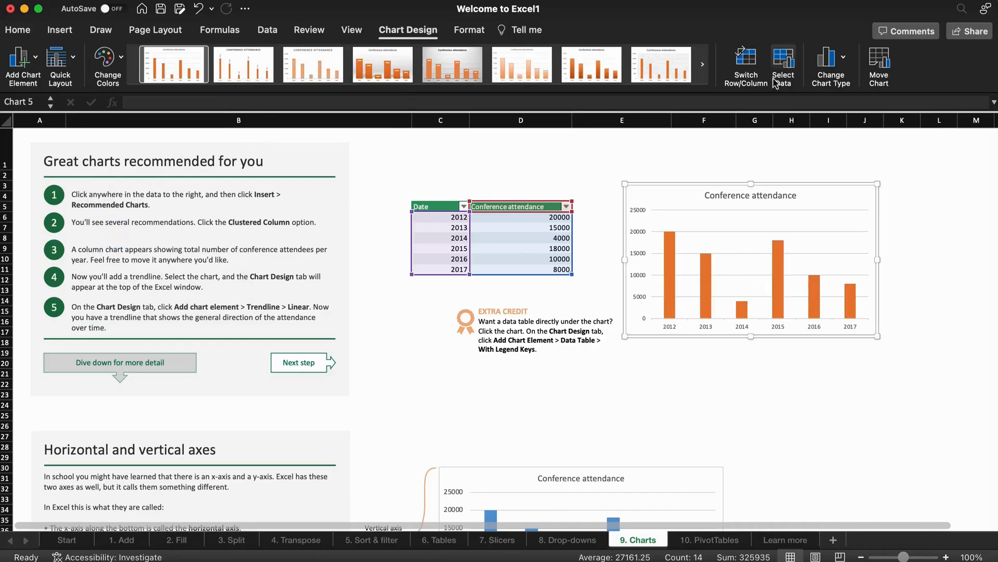
{"action": "left_click", "coordinate": [60, 30]}
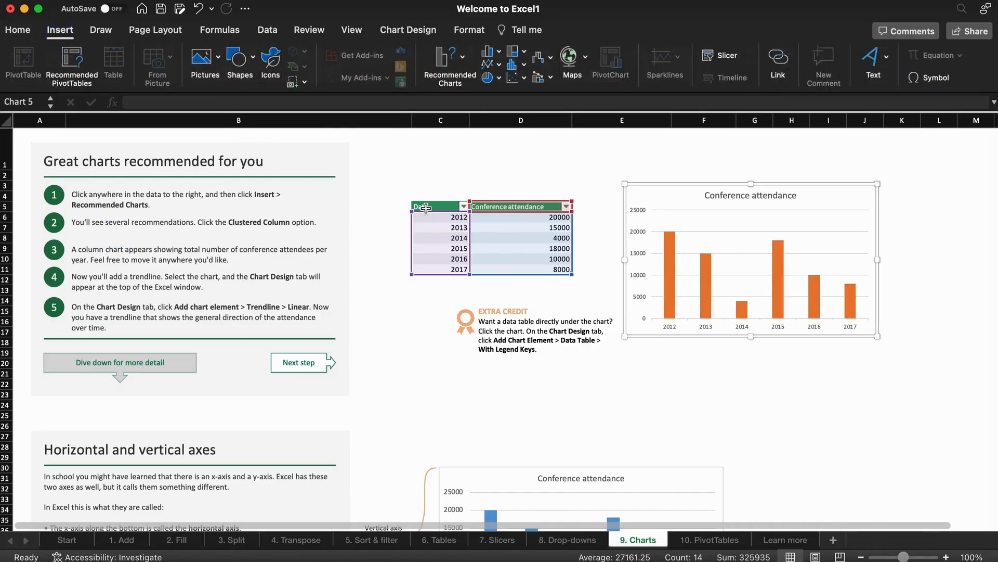
Insert a 2-D pie chart of the attendance data and move it below the table.
{"action": "key", "text": "Escape"}
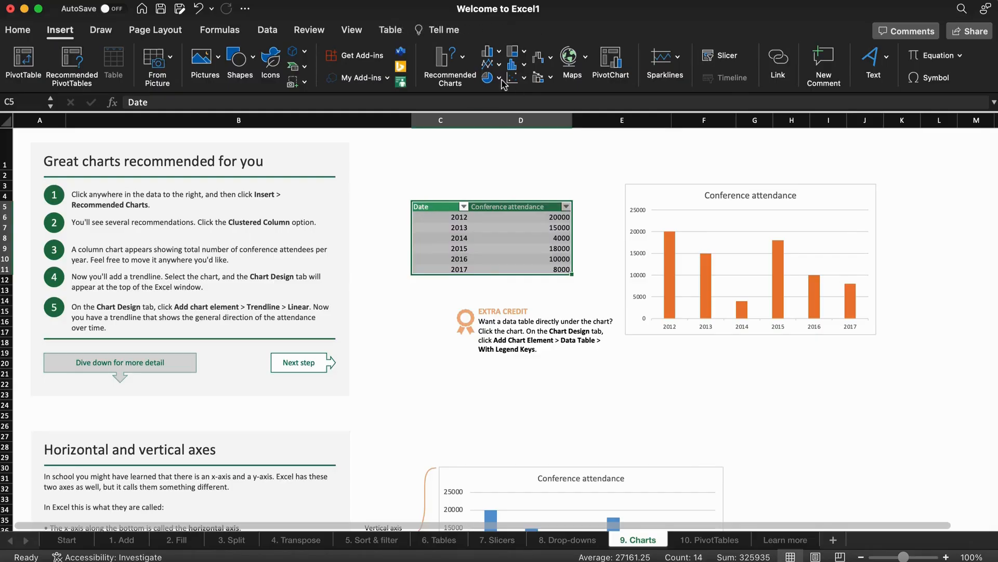
{"action": "left_click", "coordinate": [498, 78]}
{"action": "left_click", "coordinate": [518, 156]}
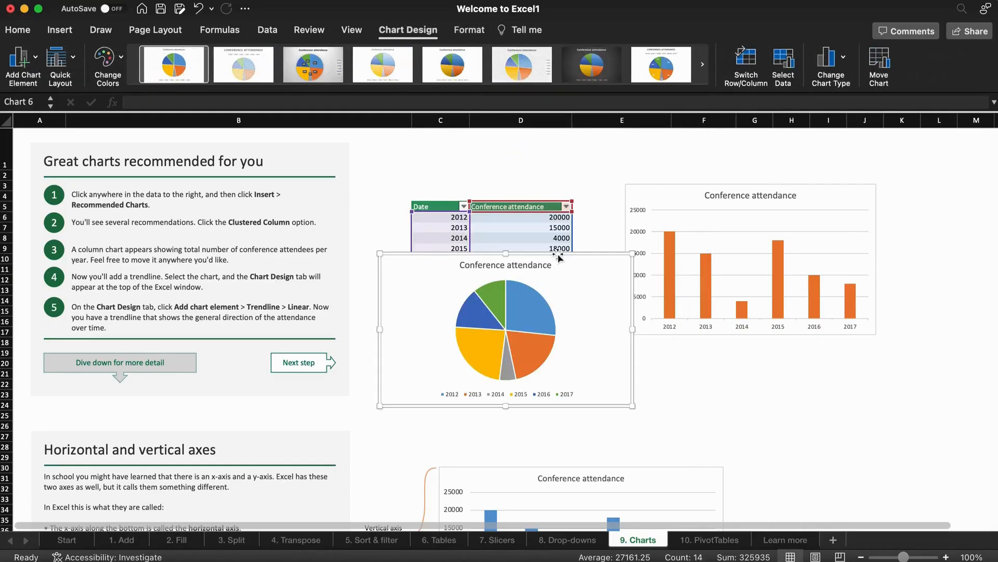
{"action": "left_click_drag", "start_coordinate": [563, 308], "coordinate": [564, 426]}
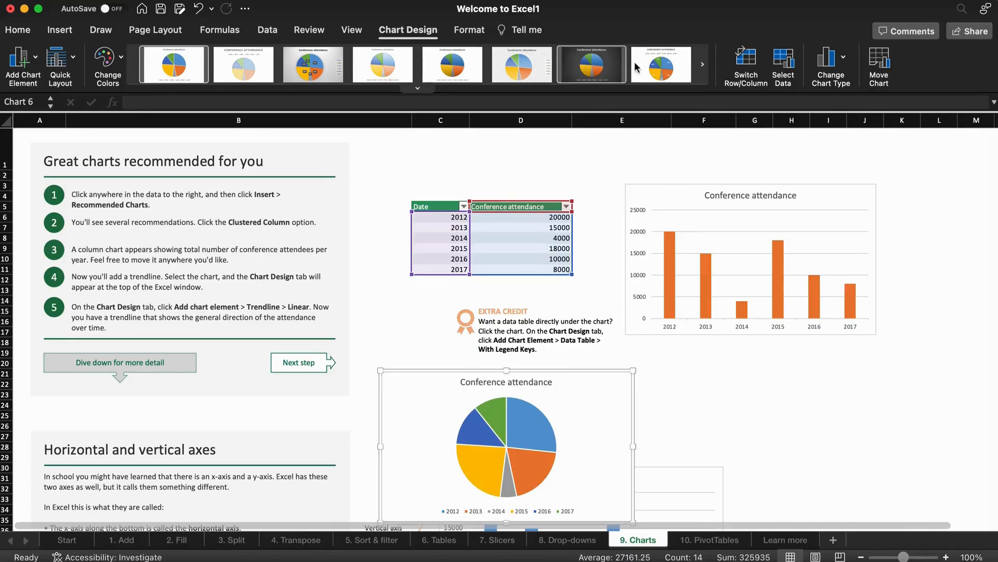
Restyle the pie with percentage labels and the legend below it.
{"action": "left_click", "coordinate": [661, 65]}
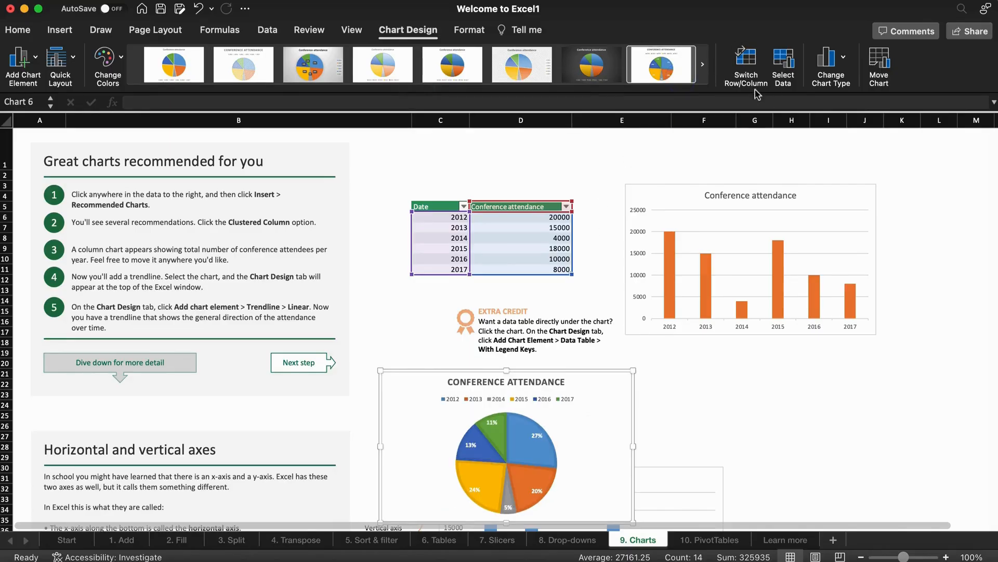
{"action": "left_click", "coordinate": [703, 65]}
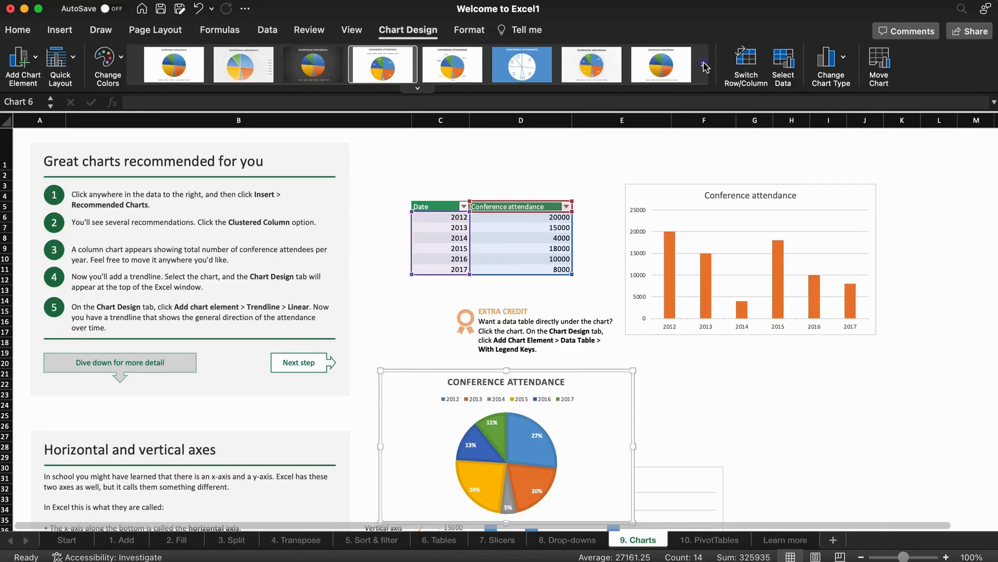
{"action": "left_click", "coordinate": [589, 77]}
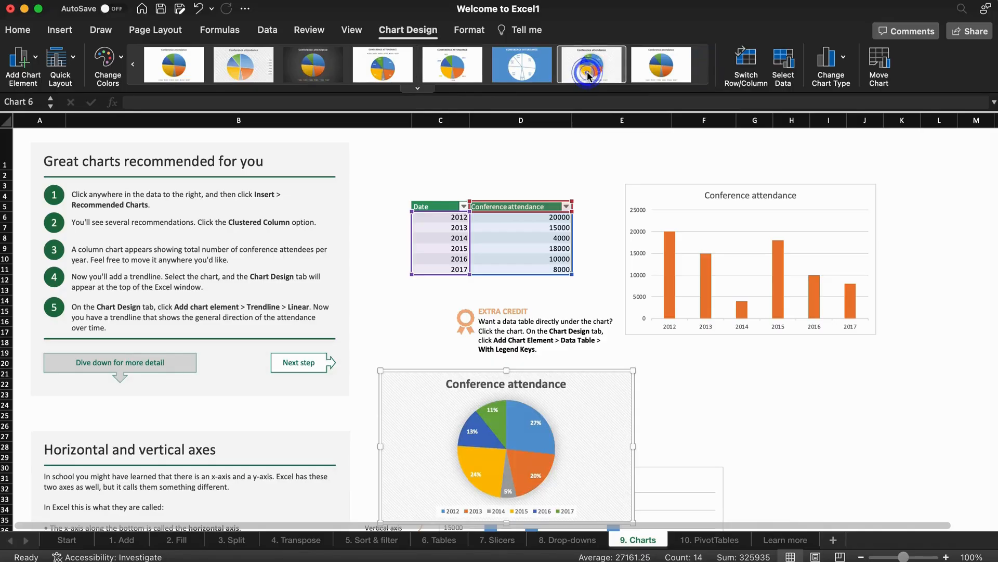
Turn the chart into a 2-D line chart, then go to the 10. PivotTables sheet.
{"action": "left_click", "coordinate": [60, 31]}
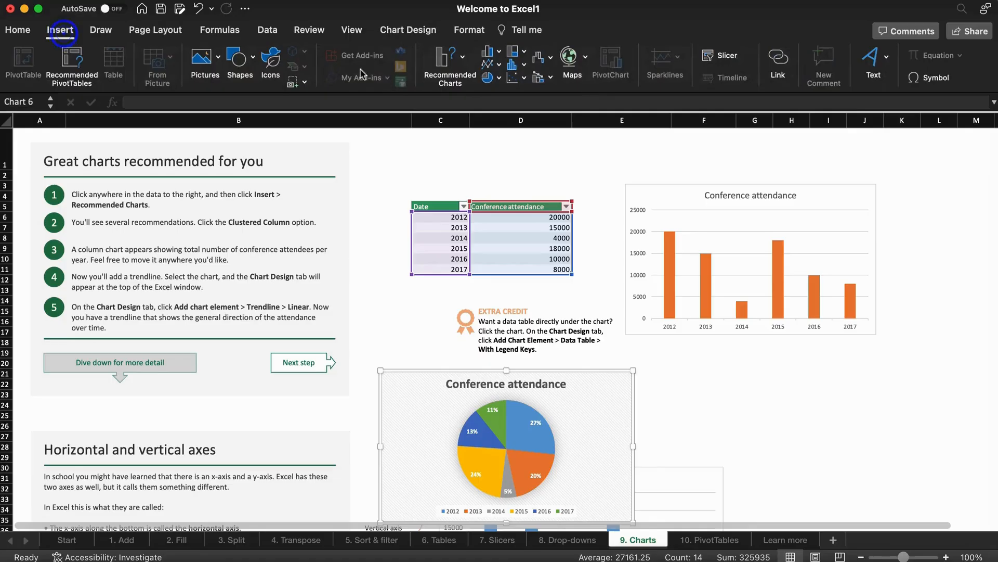
{"action": "left_click", "coordinate": [502, 66]}
{"action": "left_click", "coordinate": [499, 63]}
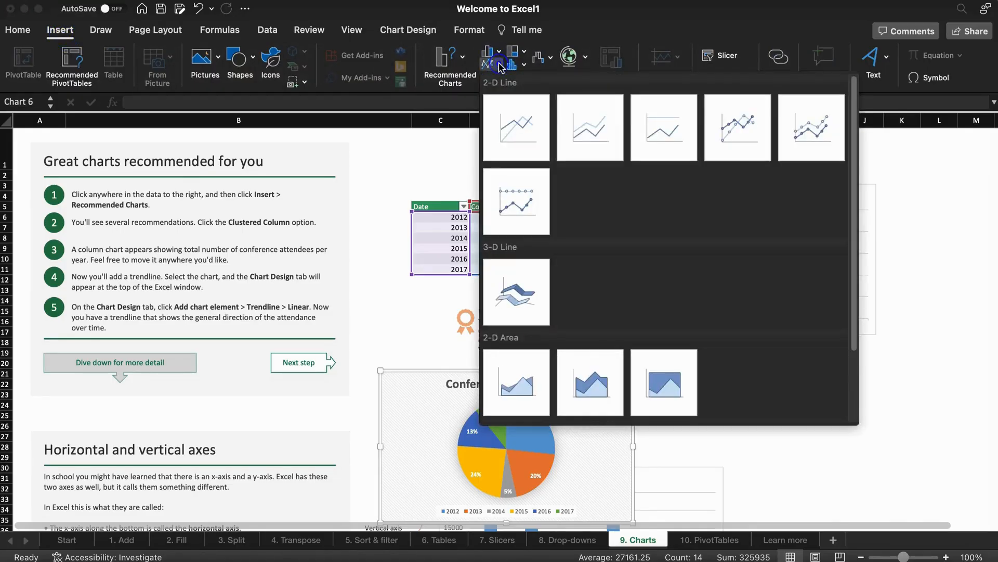
{"action": "left_click", "coordinate": [526, 130]}
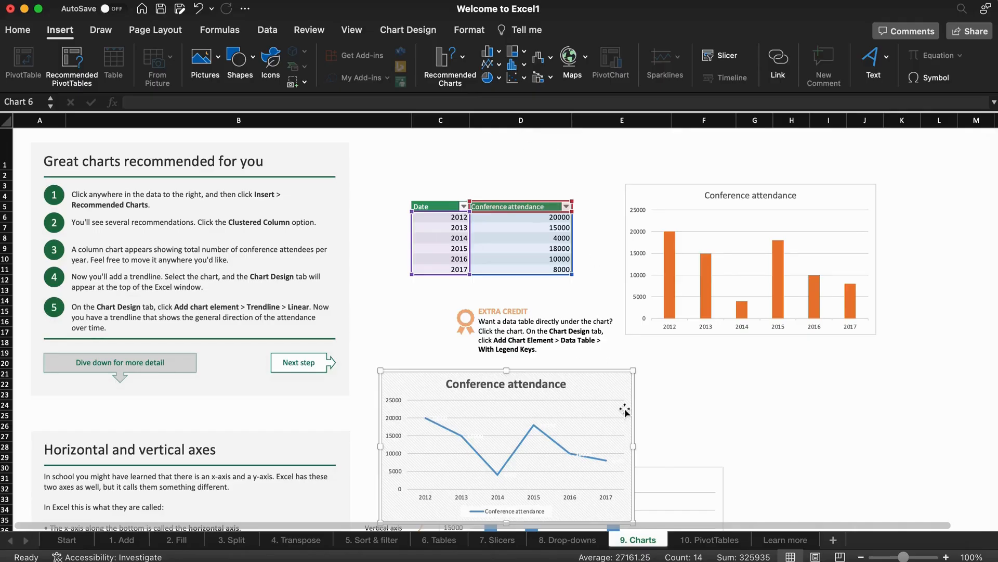
{"action": "left_click", "coordinate": [721, 541]}
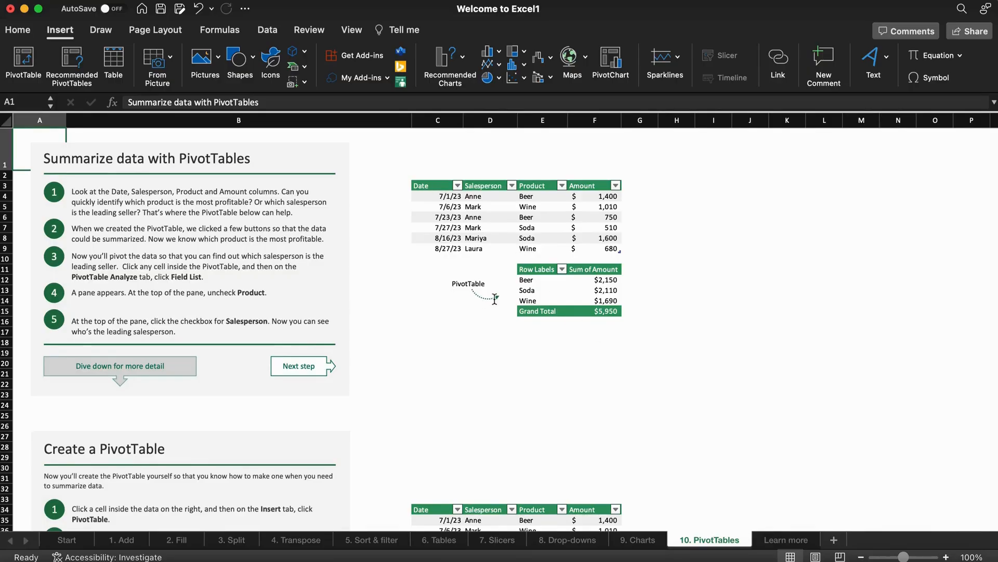
Select the sales table C34:F40 and create a PivotTable from it on a new worksheet.
{"action": "left_click", "coordinate": [597, 301]}
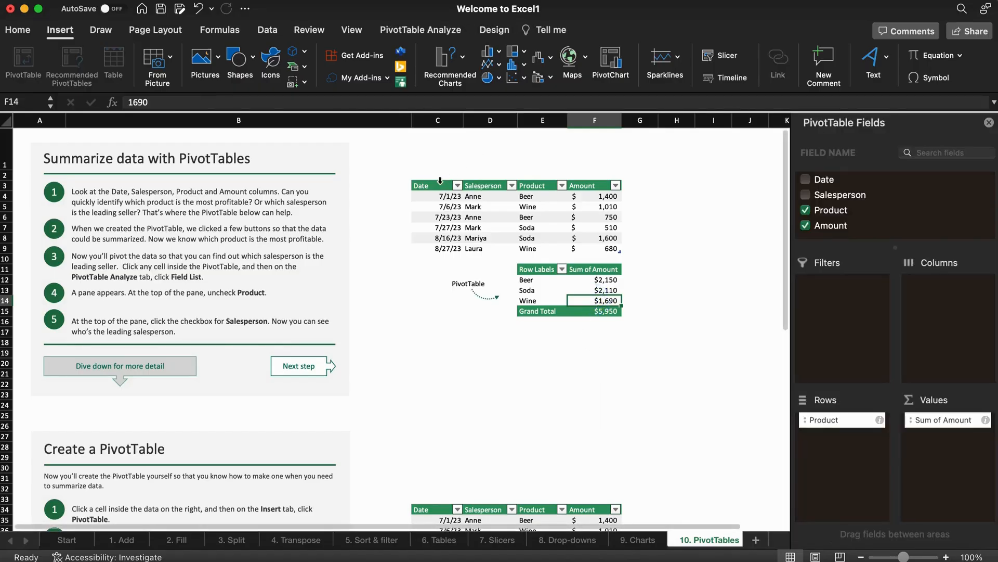
{"action": "left_click", "coordinate": [437, 184]}
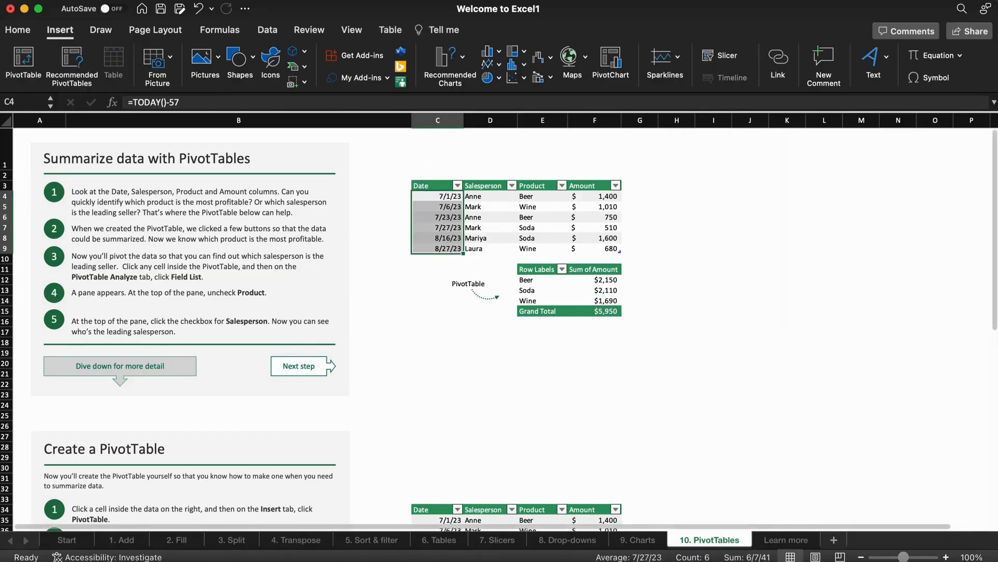
{"action": "scroll", "coordinate": [468, 323], "scroll_direction": "down", "scroll_amount": 6}
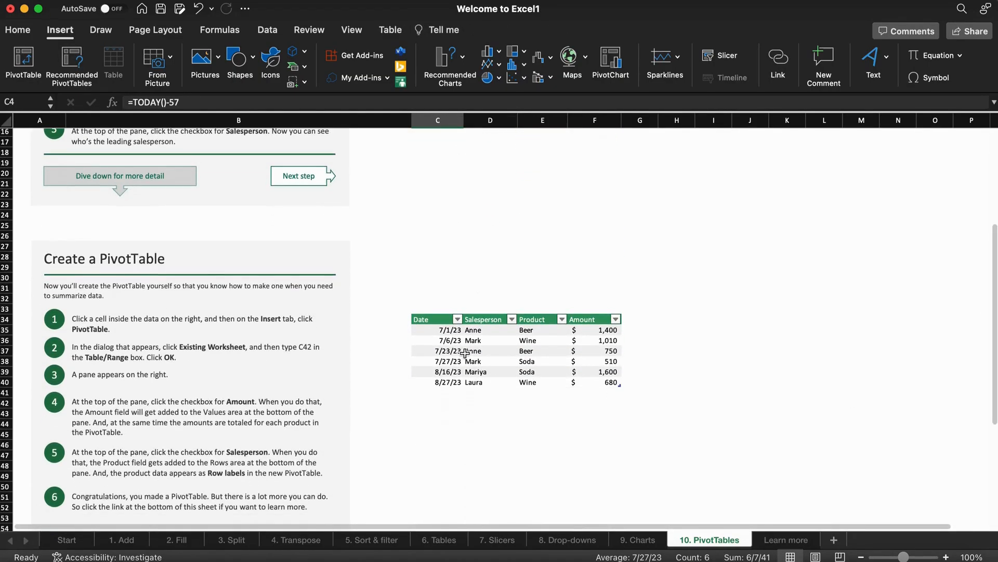
{"action": "left_click_drag", "start_coordinate": [438, 321], "coordinate": [441, 339]}
{"action": "left_click_drag", "start_coordinate": [516, 351], "coordinate": [618, 383]}
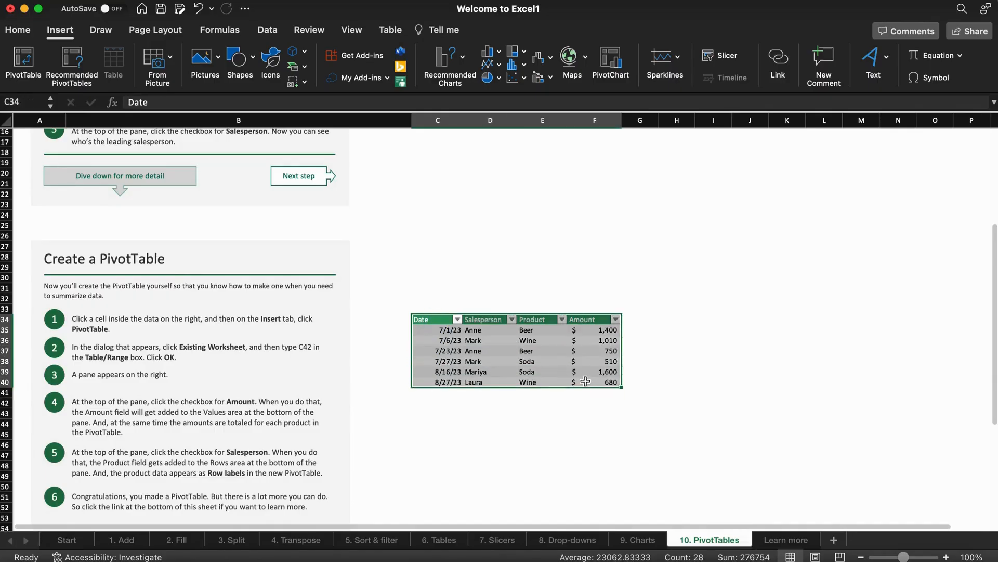
{"action": "left_click", "coordinate": [23, 59]}
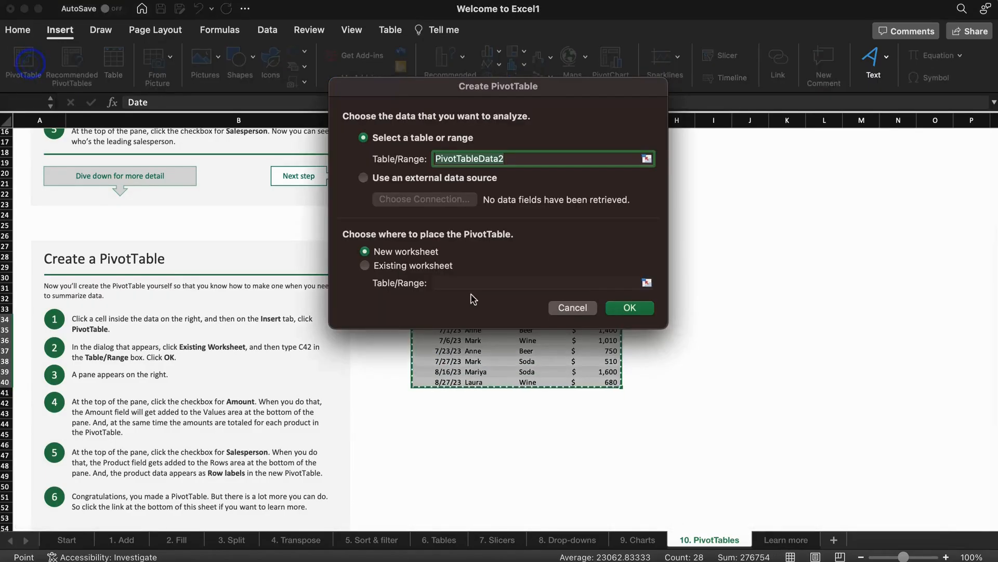
{"action": "left_click", "coordinate": [630, 307]}
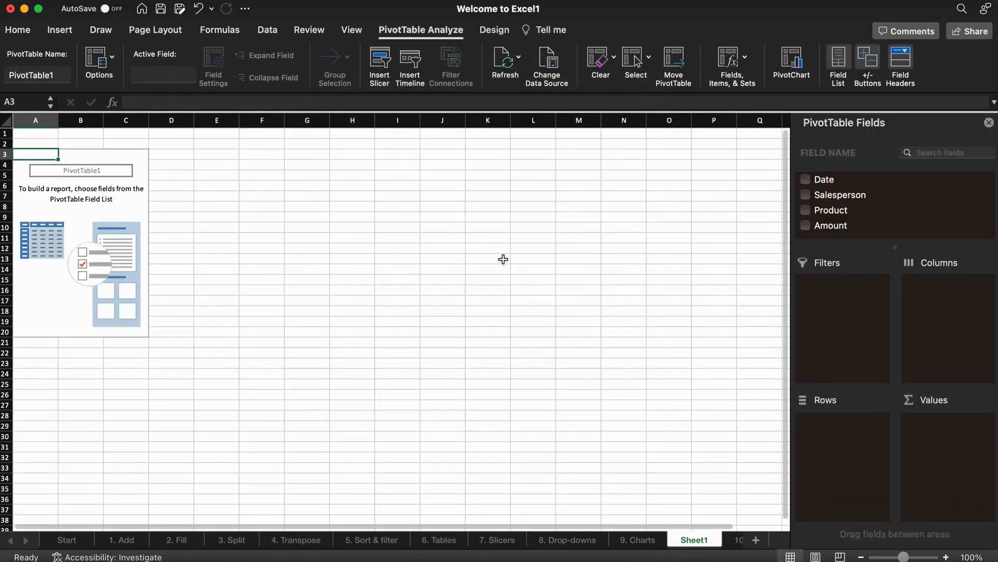
Try Date, Salesperson and Amount fields, then clear them, leaving Product in Rows.
{"action": "left_click_drag", "start_coordinate": [832, 180], "coordinate": [858, 438]}
{"action": "left_click_drag", "start_coordinate": [877, 198], "coordinate": [925, 446]}
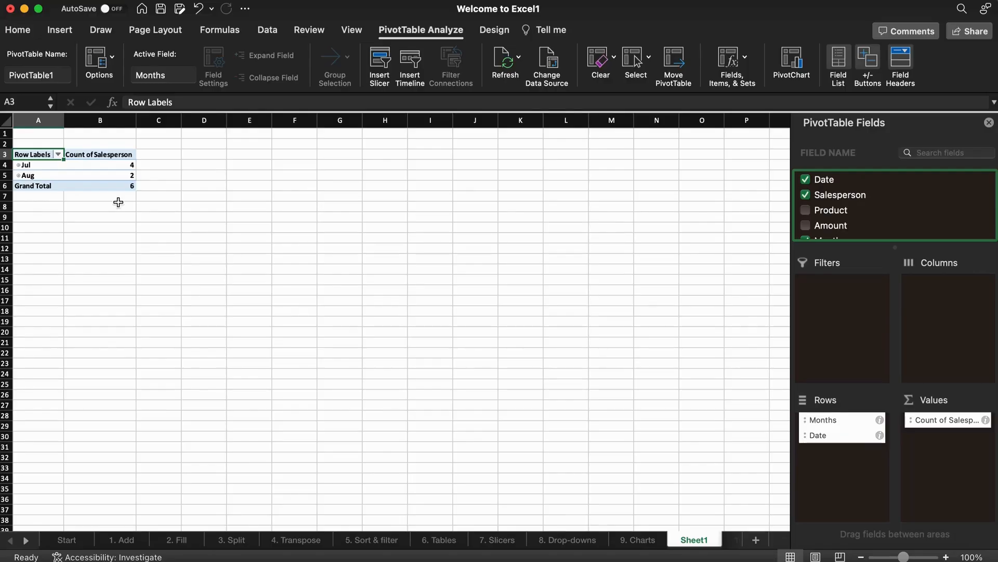
{"action": "left_click", "coordinate": [806, 195]}
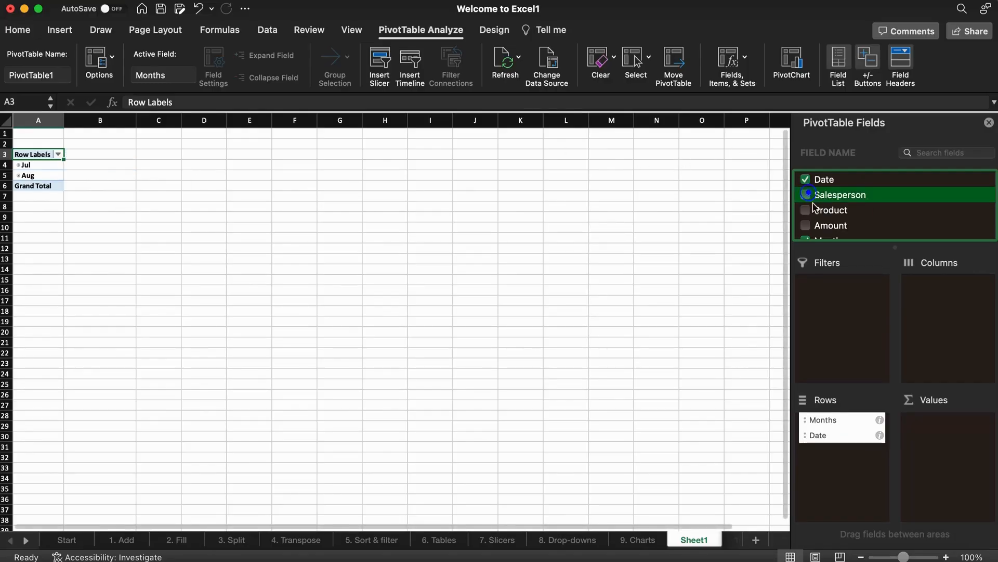
{"action": "left_click_drag", "start_coordinate": [831, 225], "coordinate": [925, 431]}
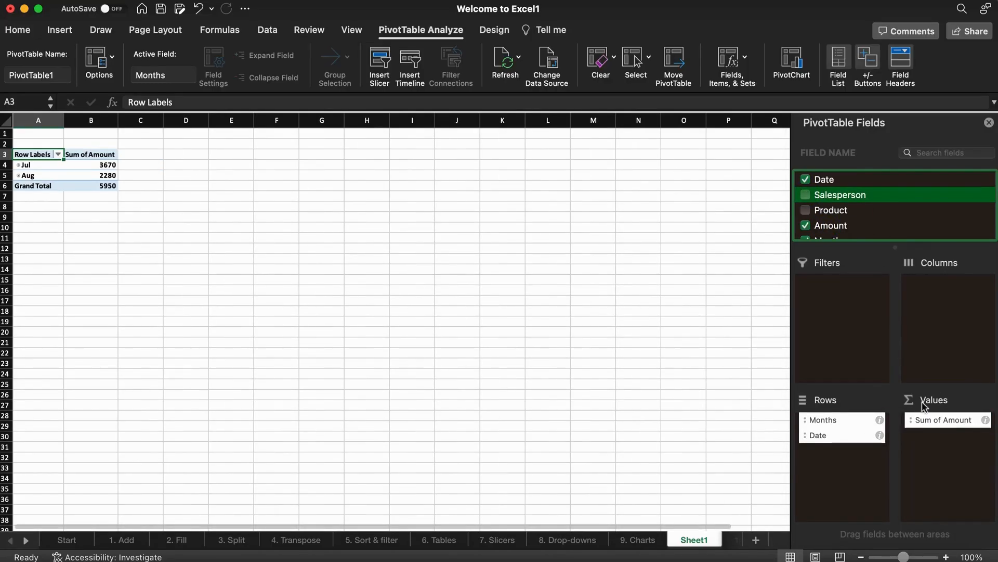
{"action": "left_click", "coordinate": [805, 225]}
{"action": "left_click_drag", "start_coordinate": [868, 214], "coordinate": [843, 452]}
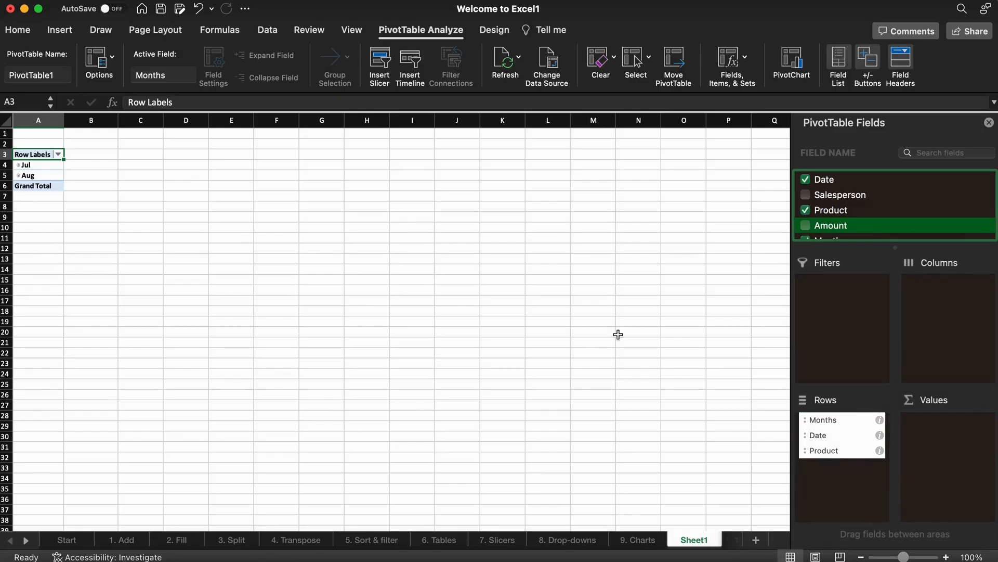
{"action": "left_click", "coordinate": [846, 434]}
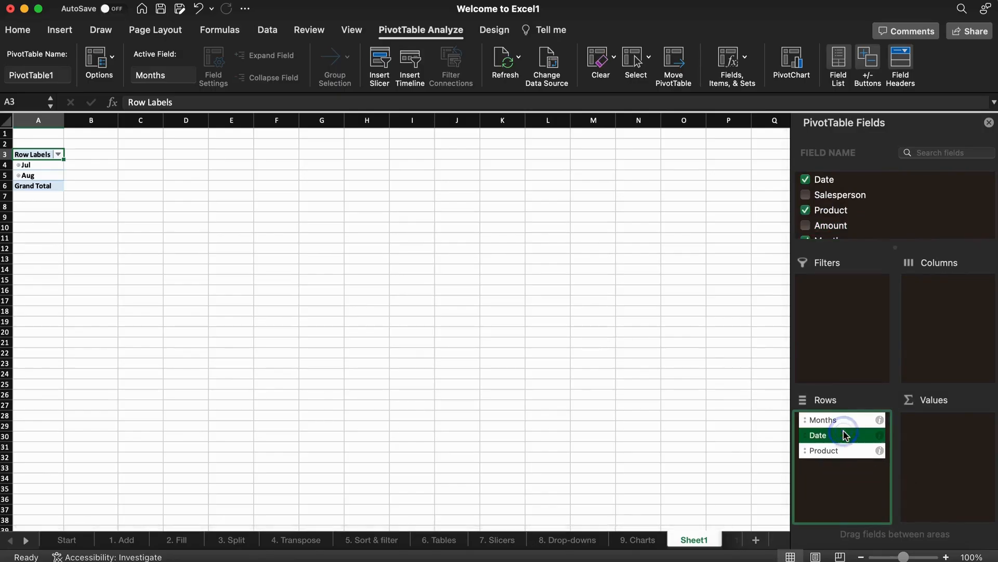
{"action": "left_click", "coordinate": [869, 523]}
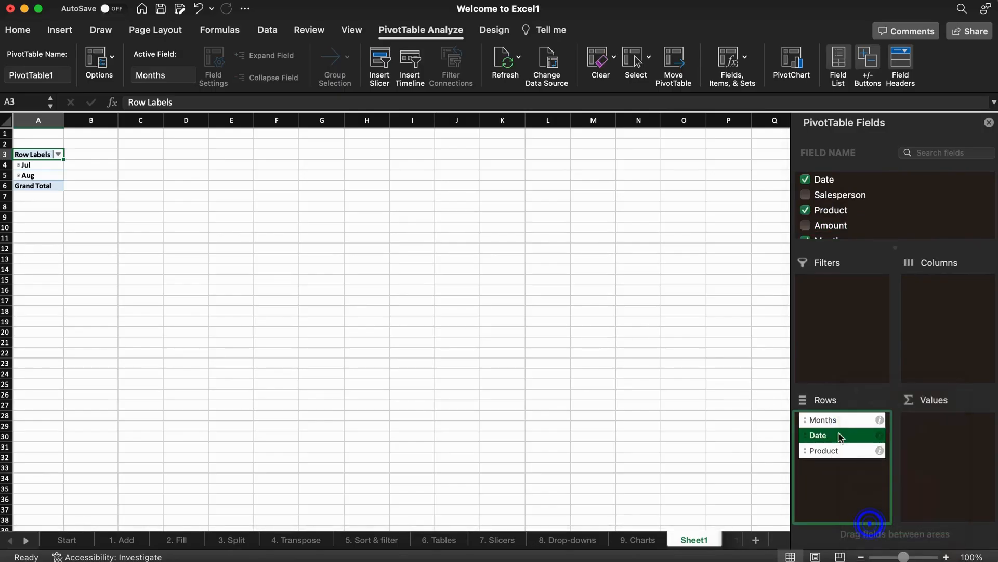
{"action": "left_click", "coordinate": [819, 420]}
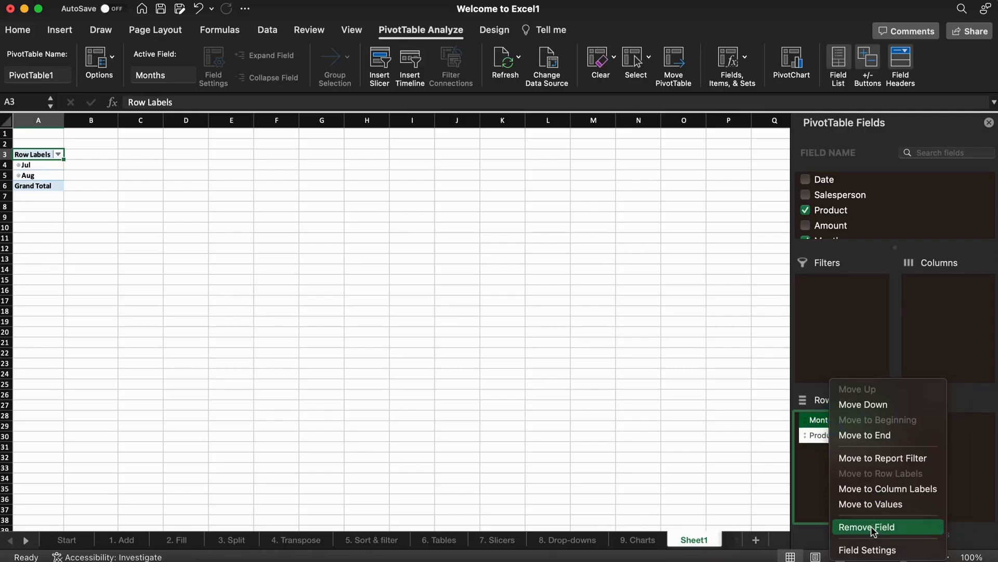
{"action": "left_click", "coordinate": [872, 527]}
Sum Amount per product and add Date under Product in Rows, totalling 5950.
{"action": "left_click_drag", "start_coordinate": [830, 190], "coordinate": [954, 425]}
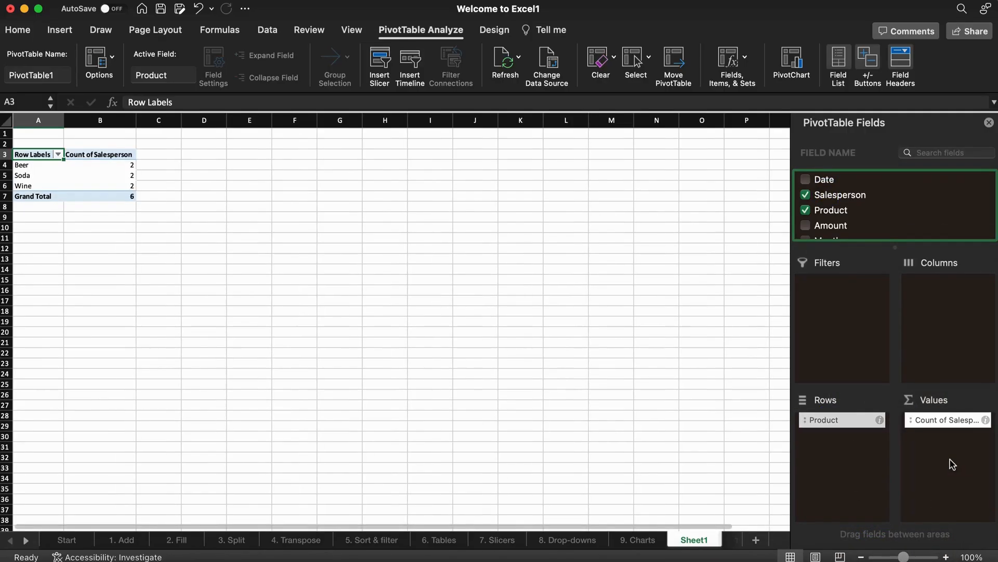
{"action": "left_click", "coordinate": [815, 200]}
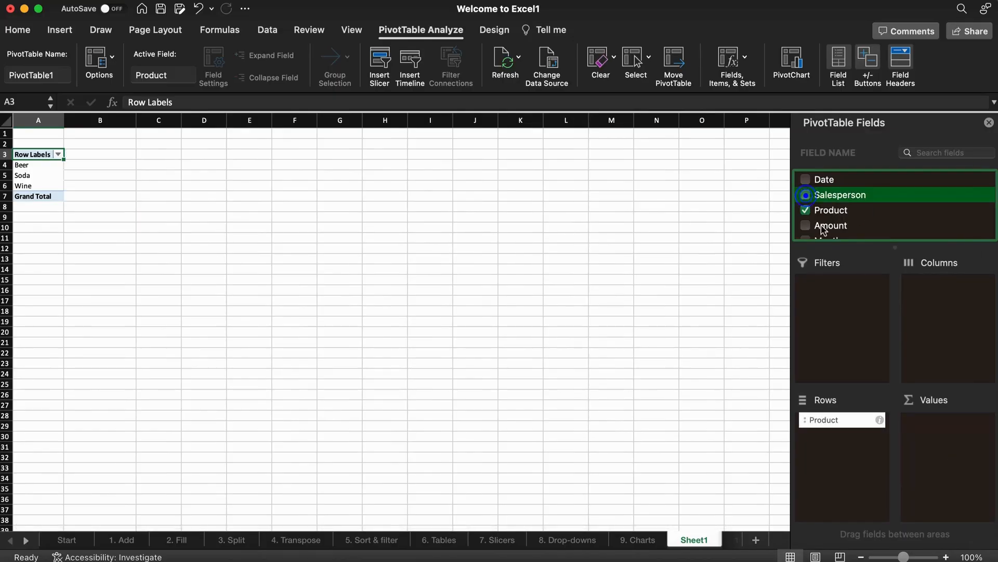
{"action": "left_click_drag", "start_coordinate": [826, 226], "coordinate": [951, 467]}
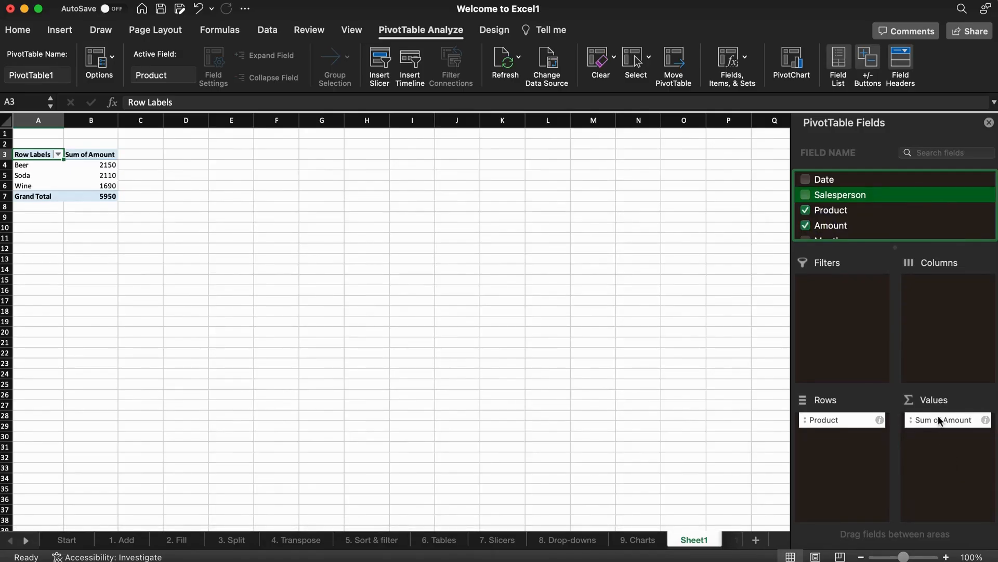
{"action": "left_click_drag", "start_coordinate": [827, 182], "coordinate": [852, 450]}
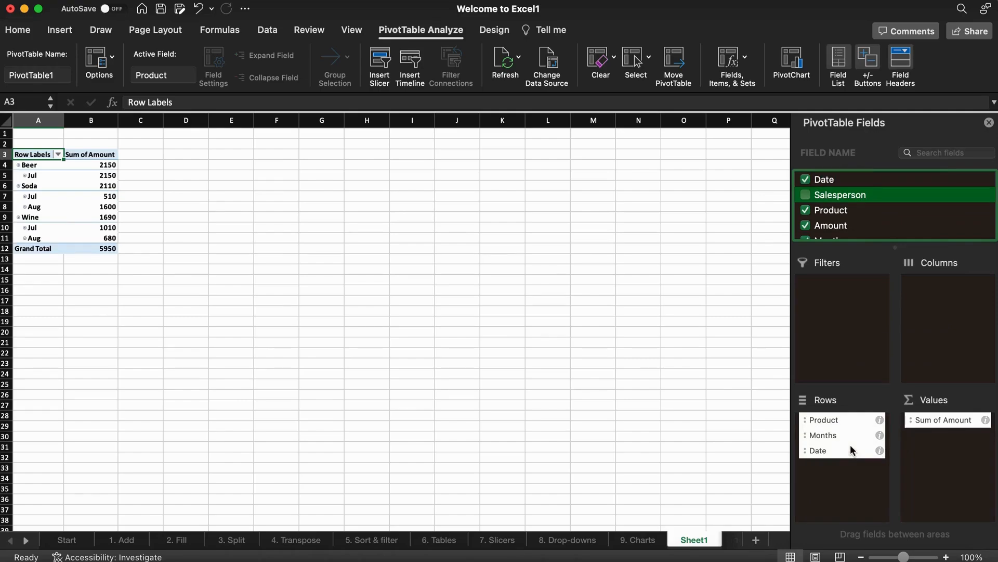